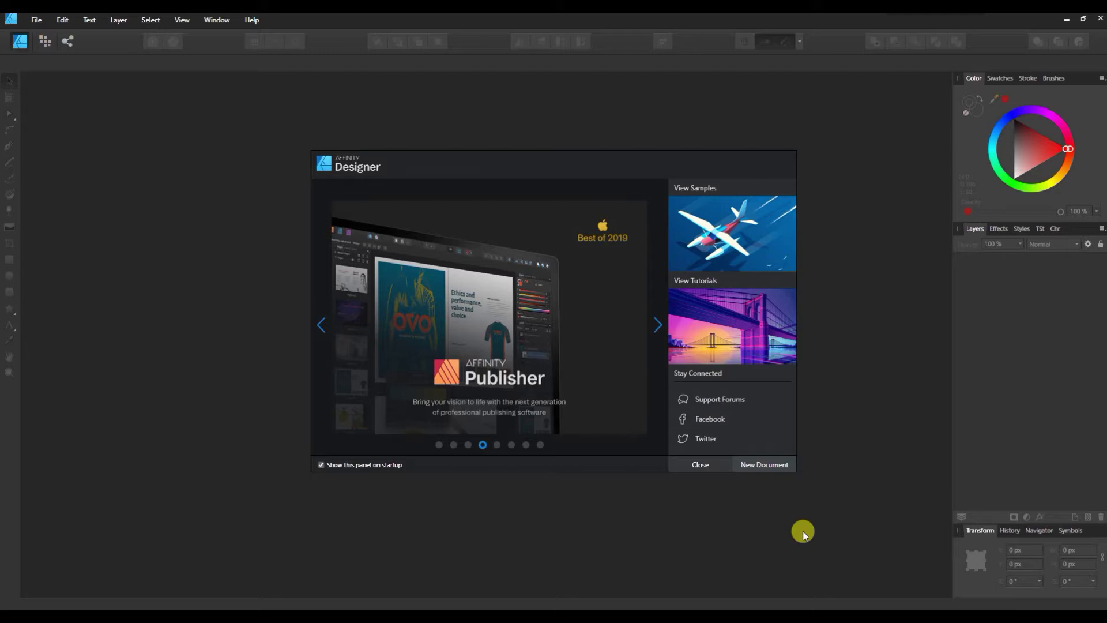
# - Create a new 2400 × 2400 px document from the DP Square preset
pyautogui.click(773, 468)
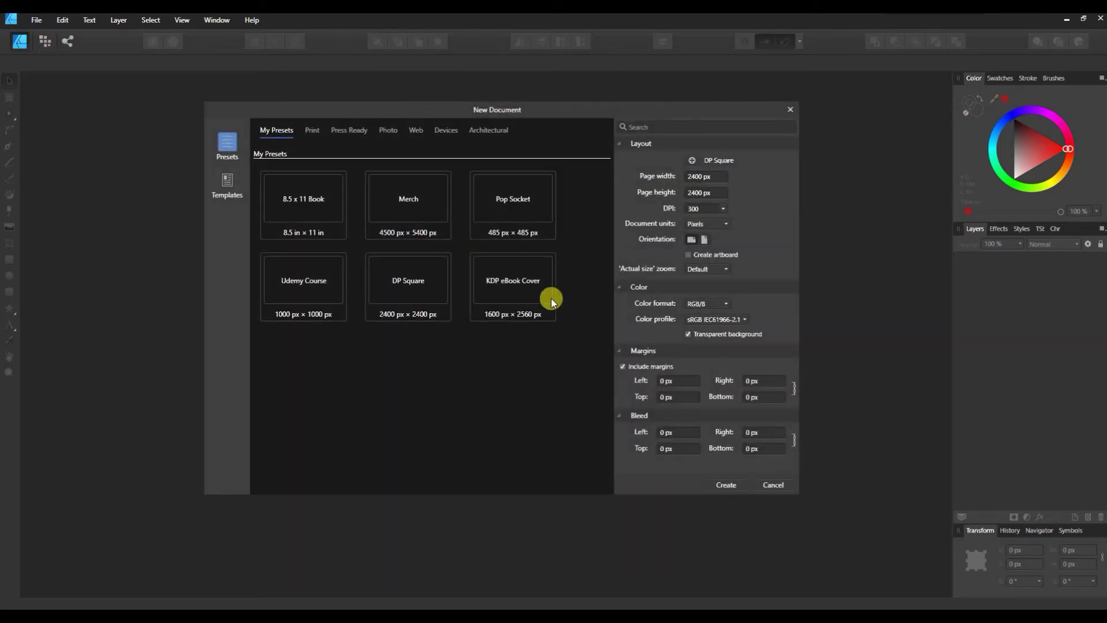
pyautogui.doubleClick(415, 283)
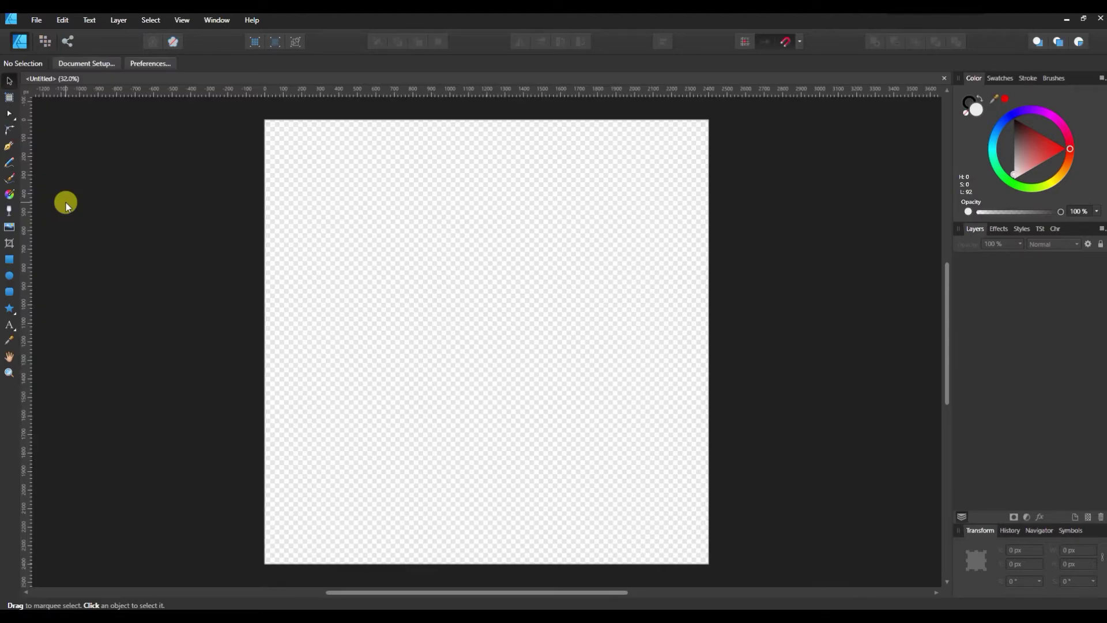
# - Draw a tall, narrow rectangle about 153 × 1333 px with black fill and no stroke
pyautogui.click(16, 266)
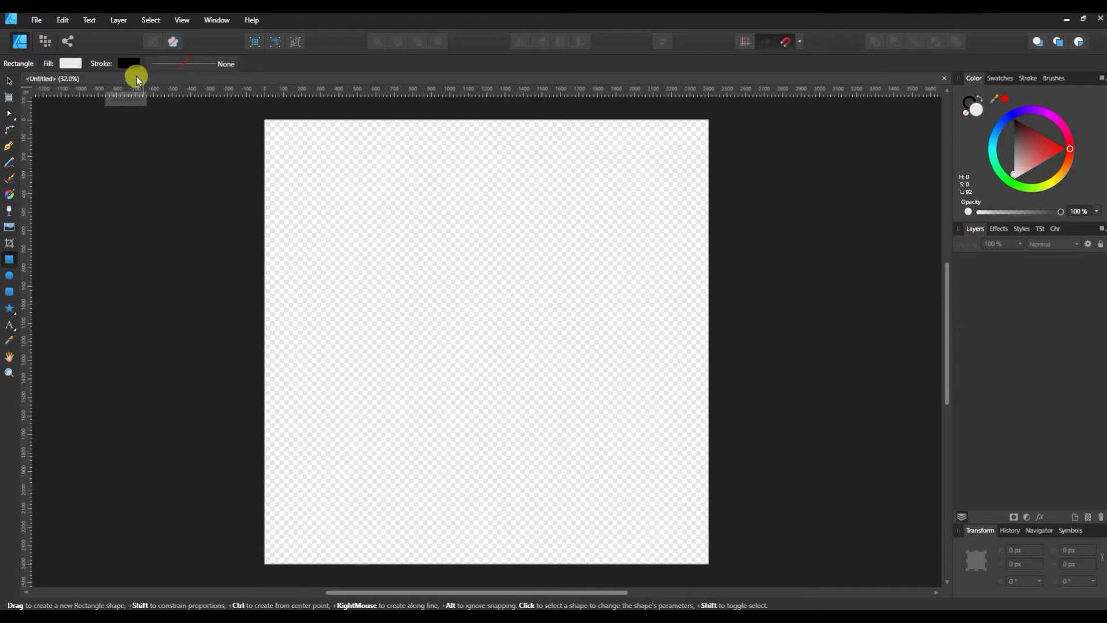
pyautogui.click(134, 66)
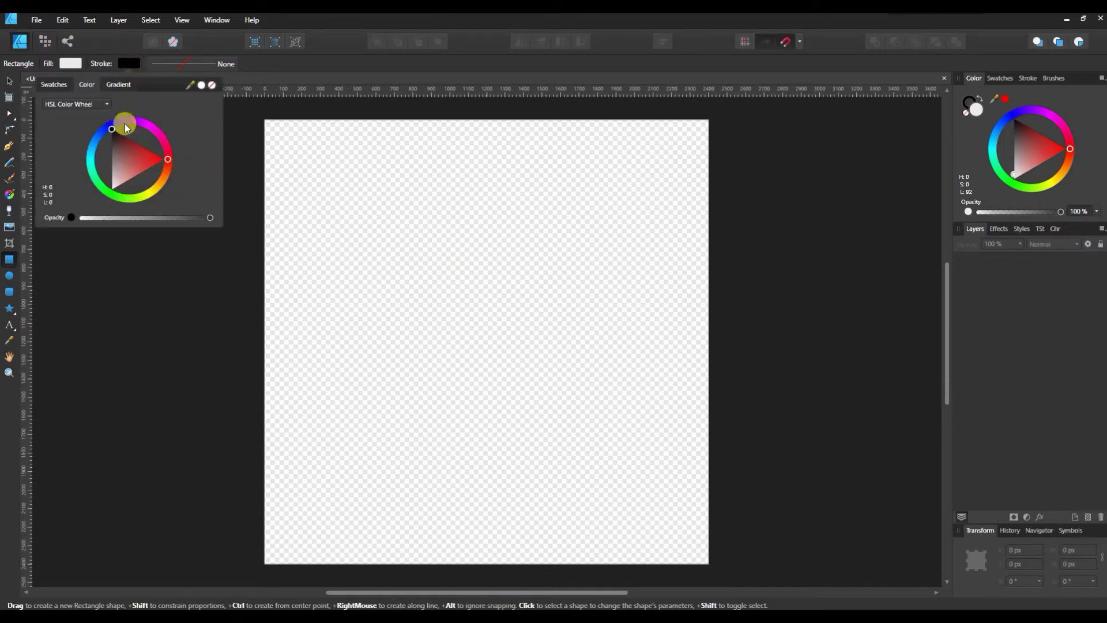
pyautogui.click(212, 86)
pyautogui.click(71, 63)
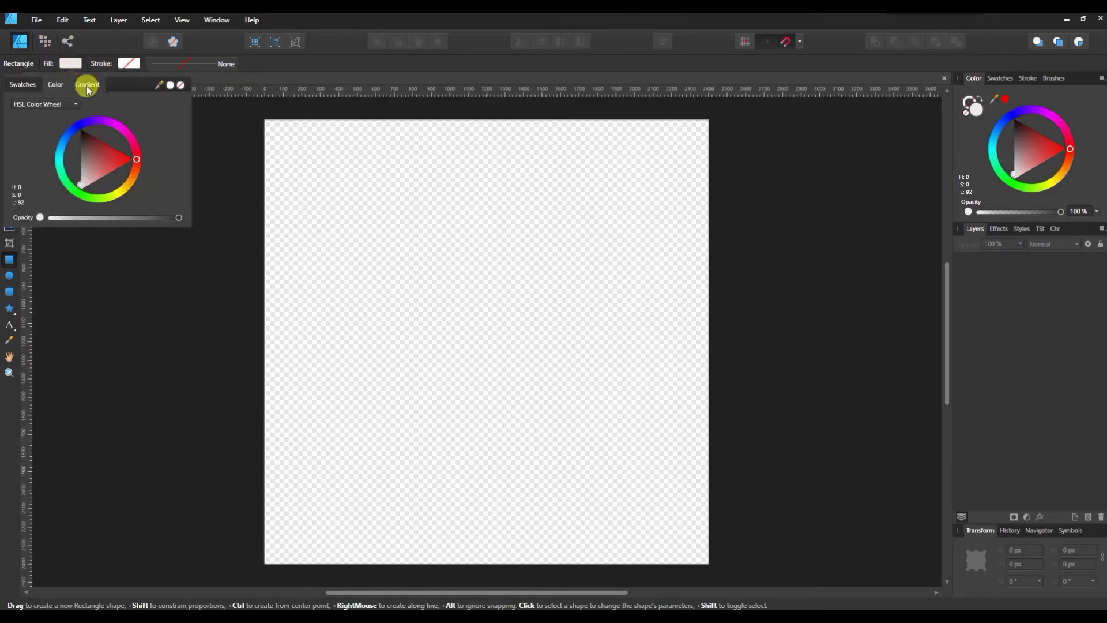
pyautogui.click(9, 87)
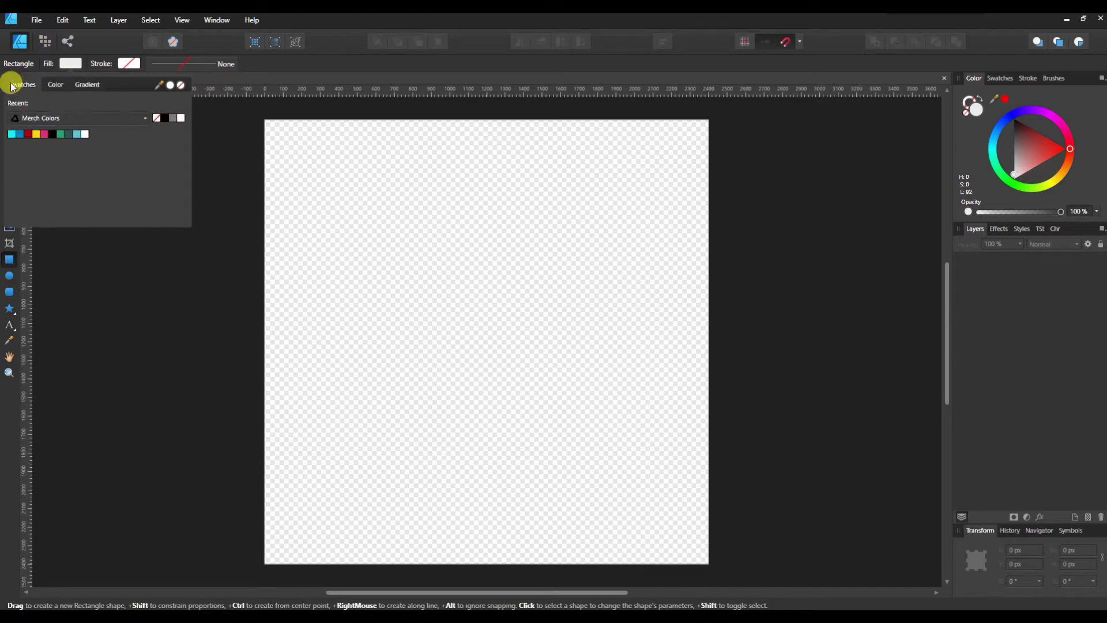
pyautogui.click(52, 134)
pyautogui.click(414, 261)
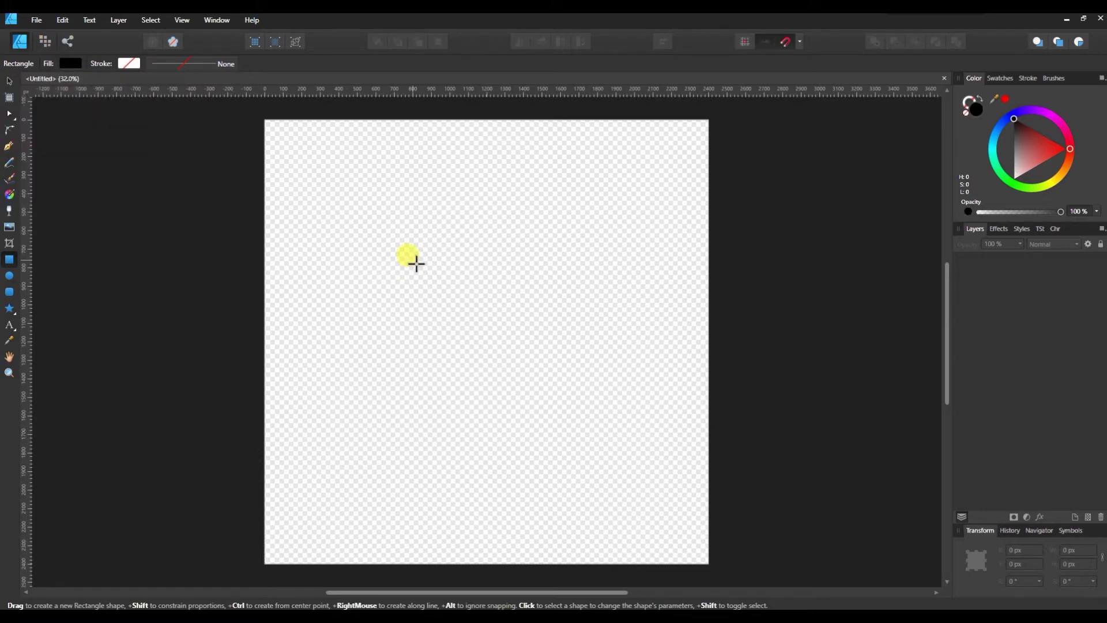
pyautogui.moveTo(416, 261); pyautogui.dragTo(445, 509)
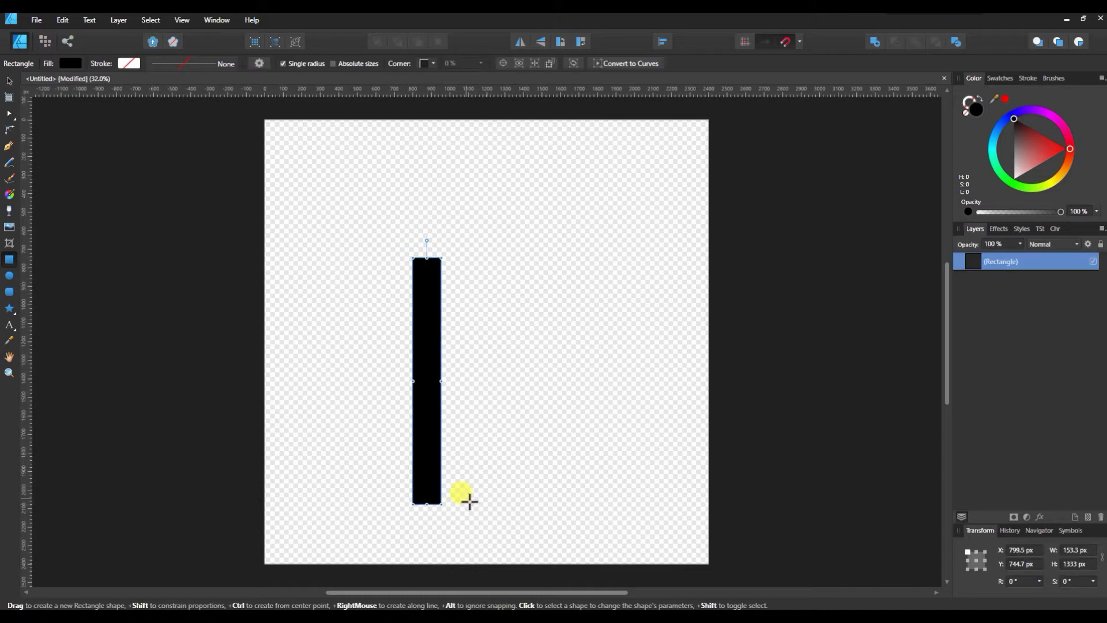
# - Move the tall rectangle to the middle of the canvas and narrow it to about 119 px wide
pyautogui.press('v')
pyautogui.moveTo(423, 321); pyautogui.dragTo(481, 307)
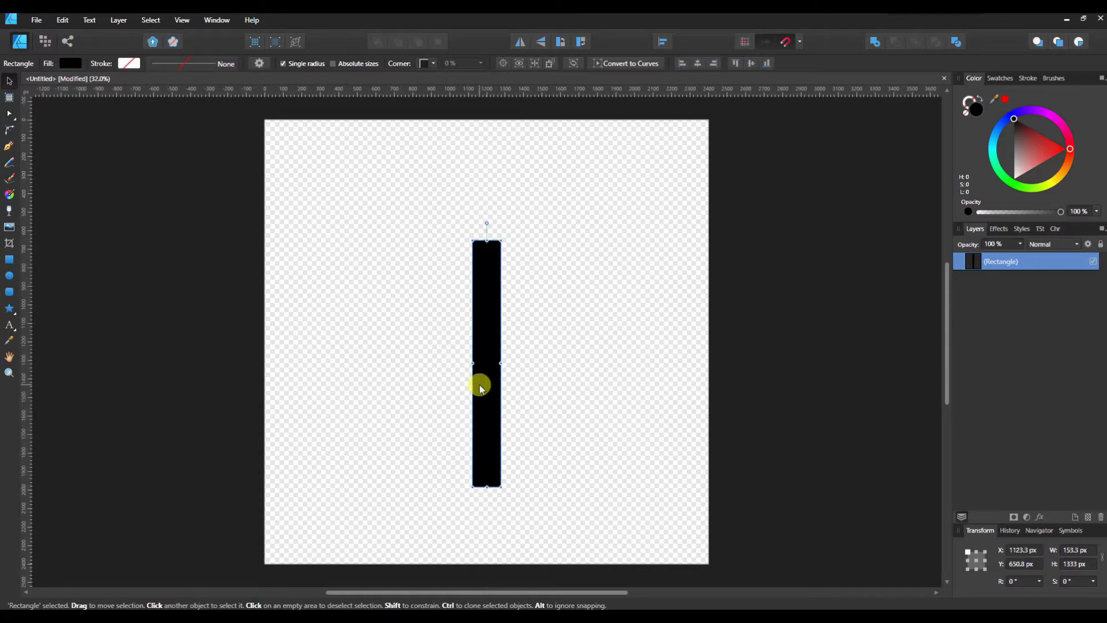
pyautogui.moveTo(476, 362); pyautogui.dragTo(479, 363)
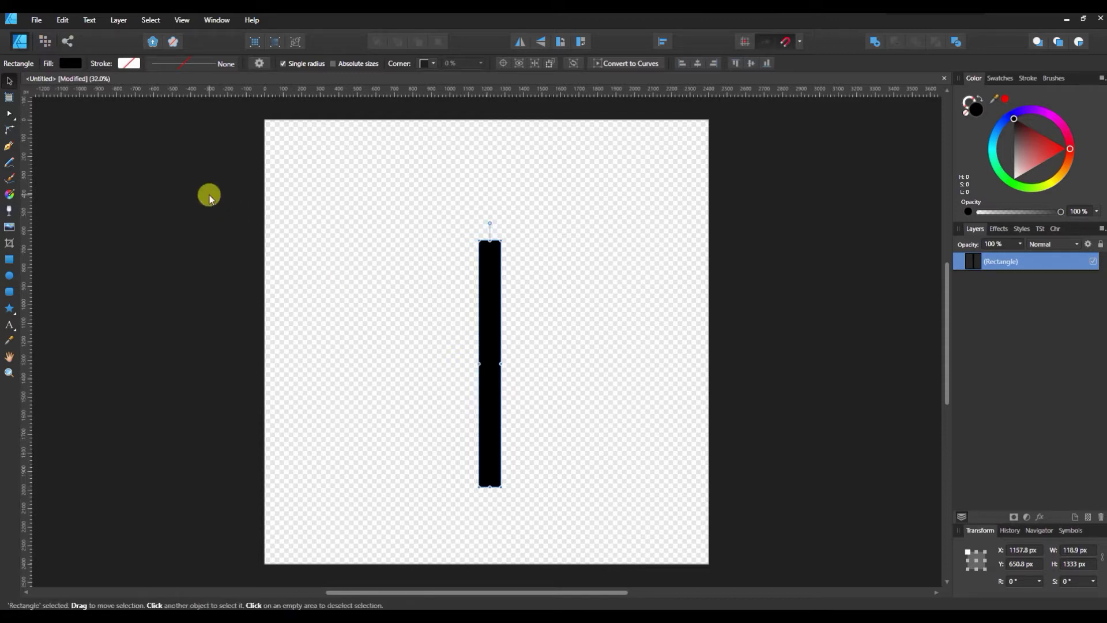
# - Convert the tall rectangle to curves, add a node midway on each long side, and pull both nodes right to bend the bar
pyautogui.click(623, 65)
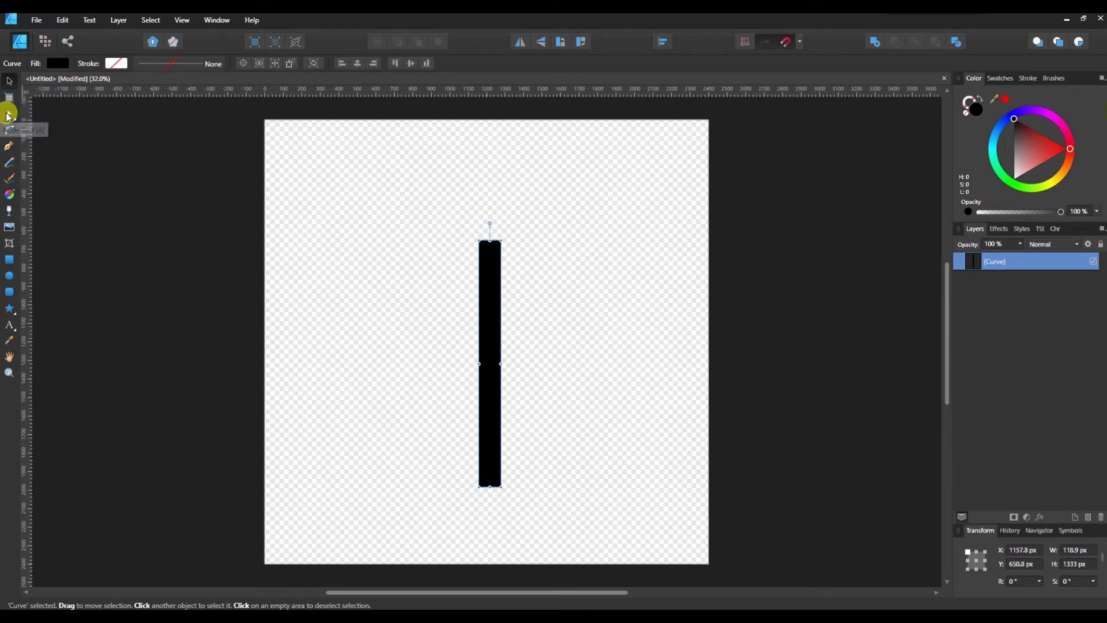
pyautogui.click(9, 114)
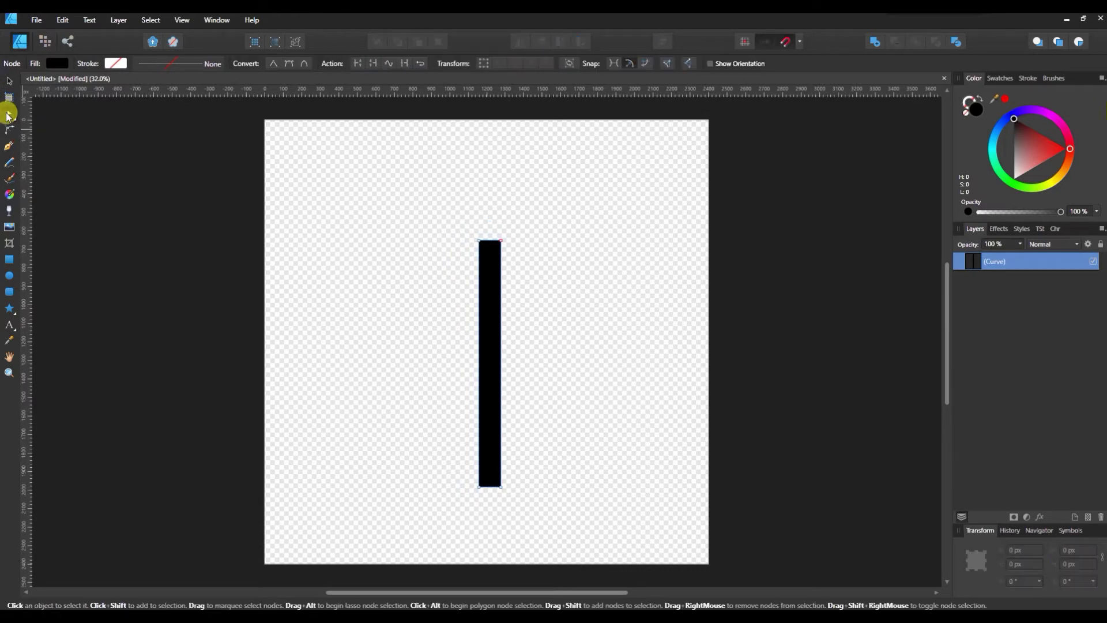
pyautogui.click(477, 363)
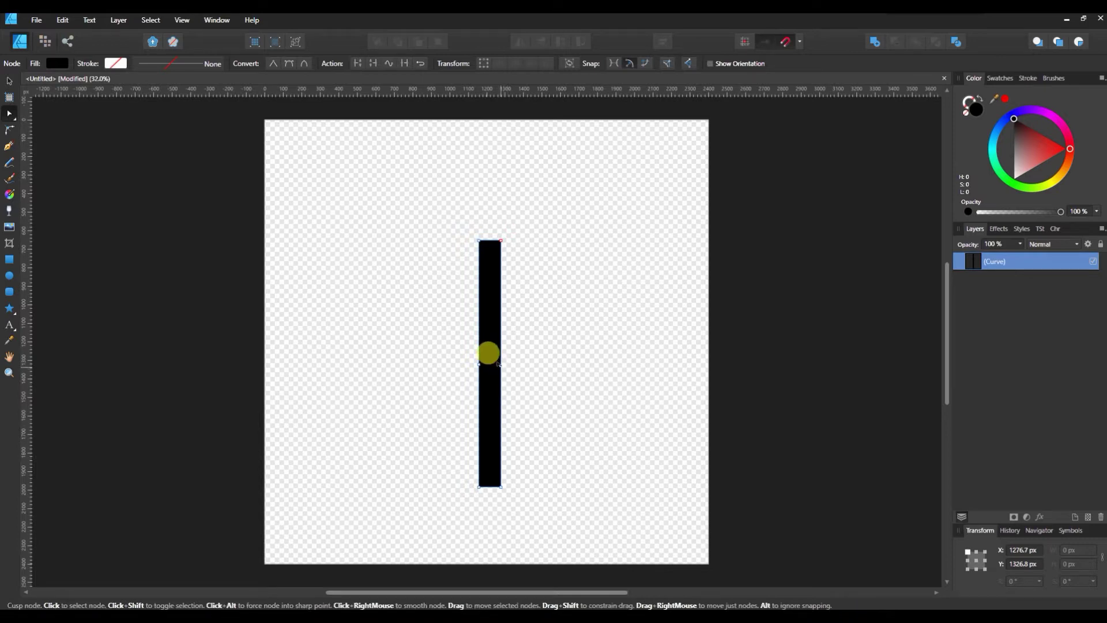
pyautogui.moveTo(500, 364); pyautogui.dragTo(519, 365)
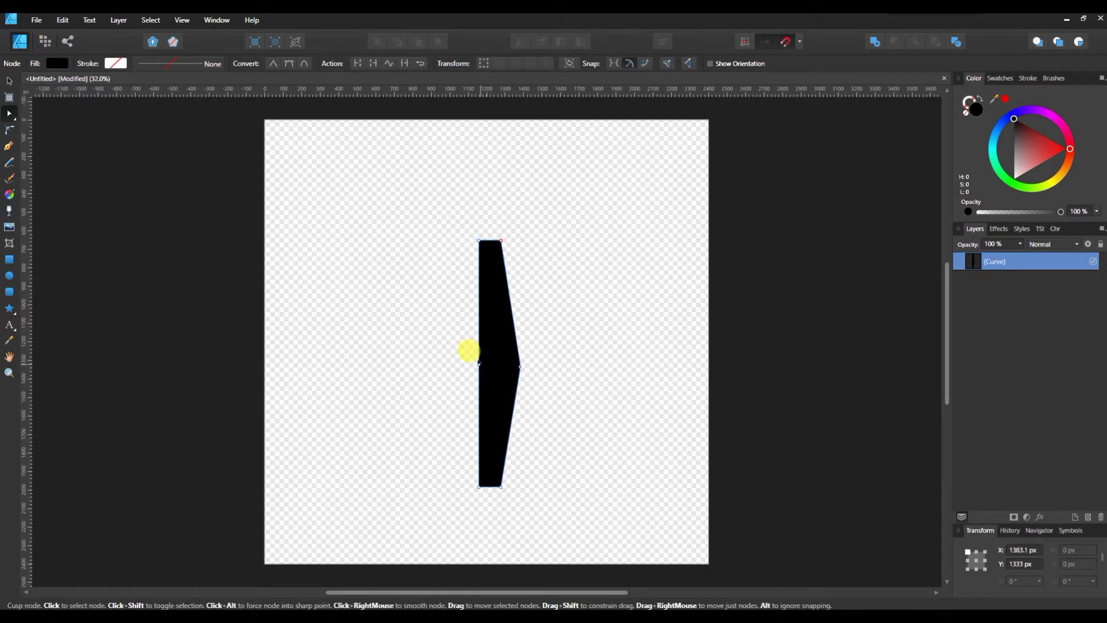
pyautogui.moveTo(476, 363); pyautogui.dragTo(493, 367)
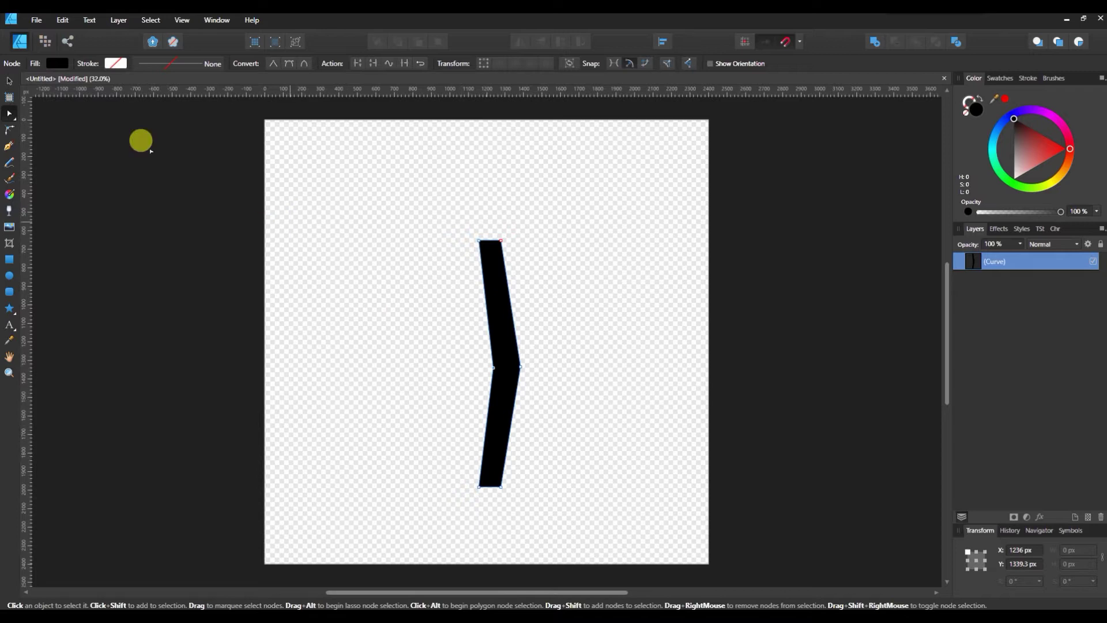
pyautogui.click(7, 79)
pyautogui.click(325, 294)
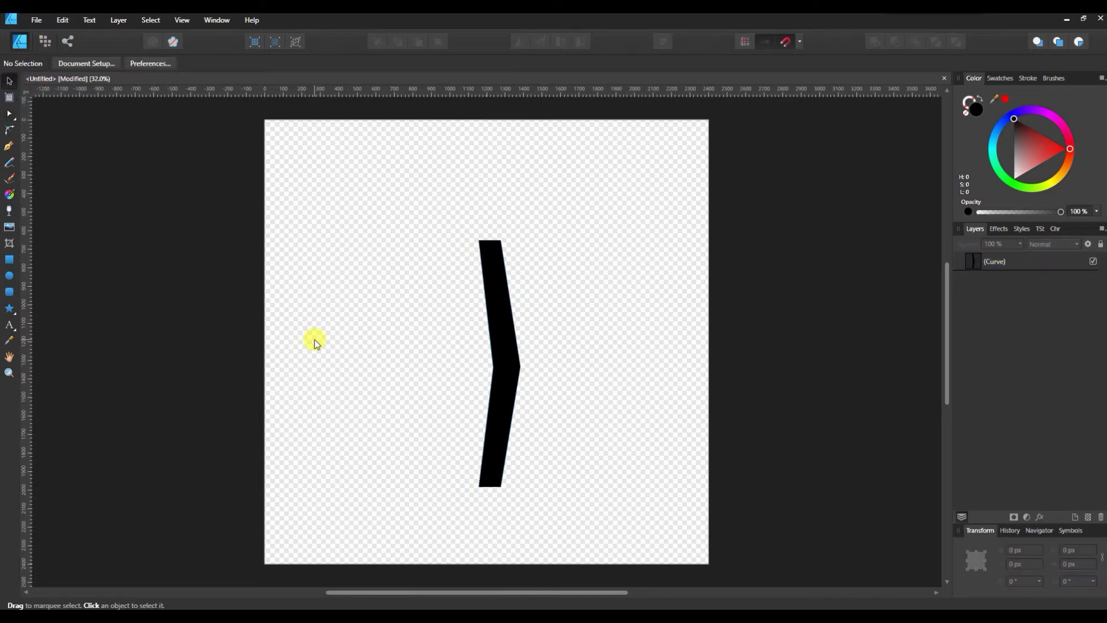
# - Round the bent bar's two middle corners, with a radius of about 895 px on the outer bend and 1195 px on the inner
pyautogui.click(9, 129)
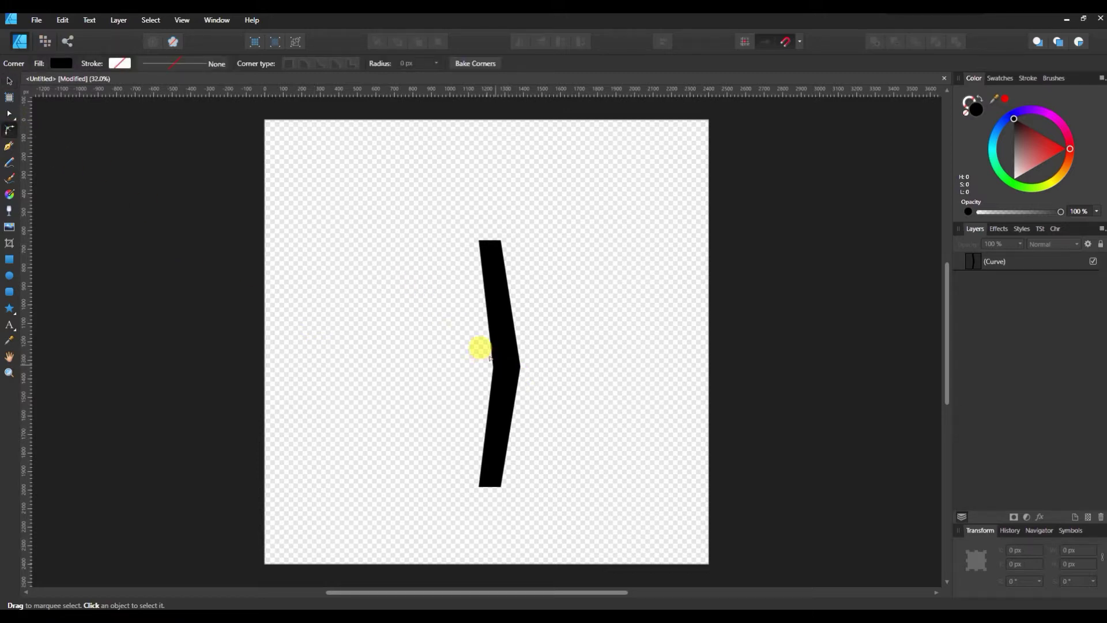
pyautogui.click(1007, 264)
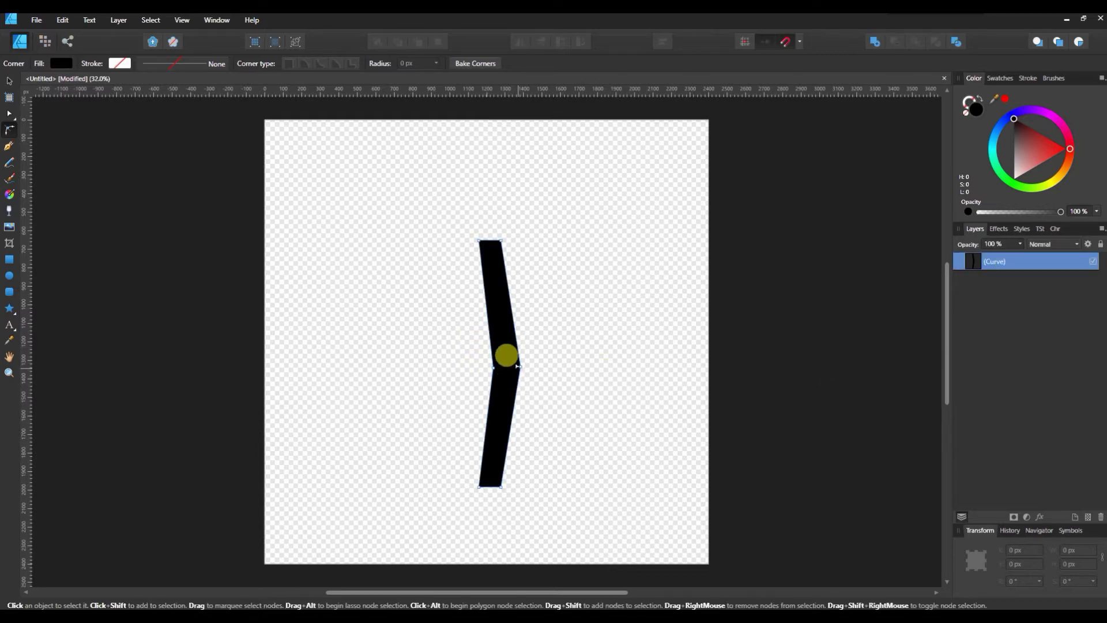
pyautogui.moveTo(518, 365); pyautogui.dragTo(341, 354)
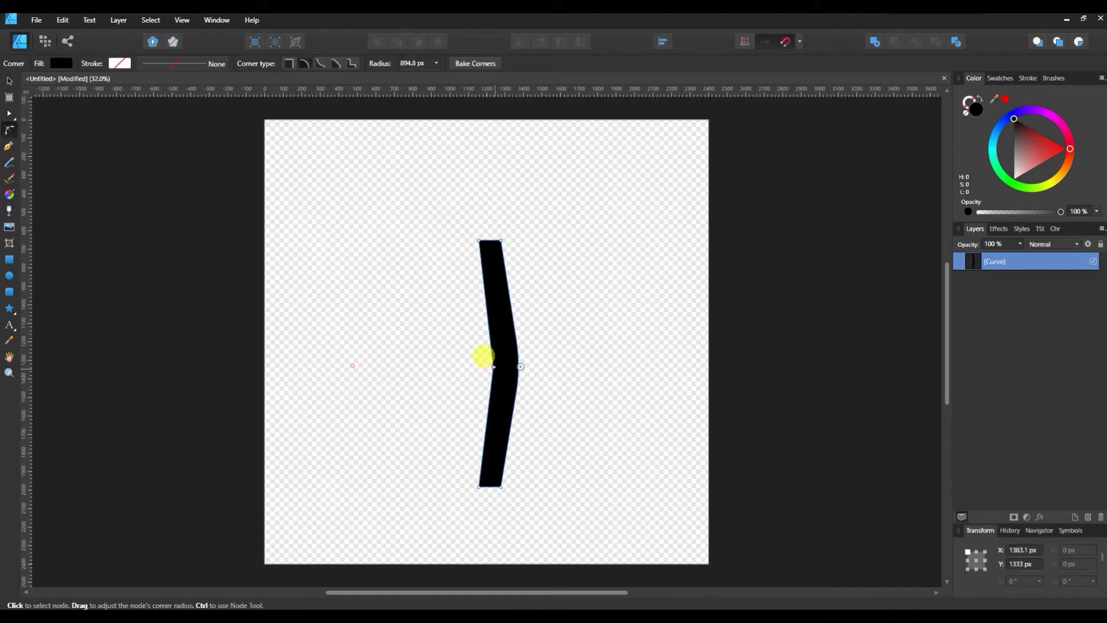
pyautogui.moveTo(491, 365); pyautogui.dragTo(270, 365)
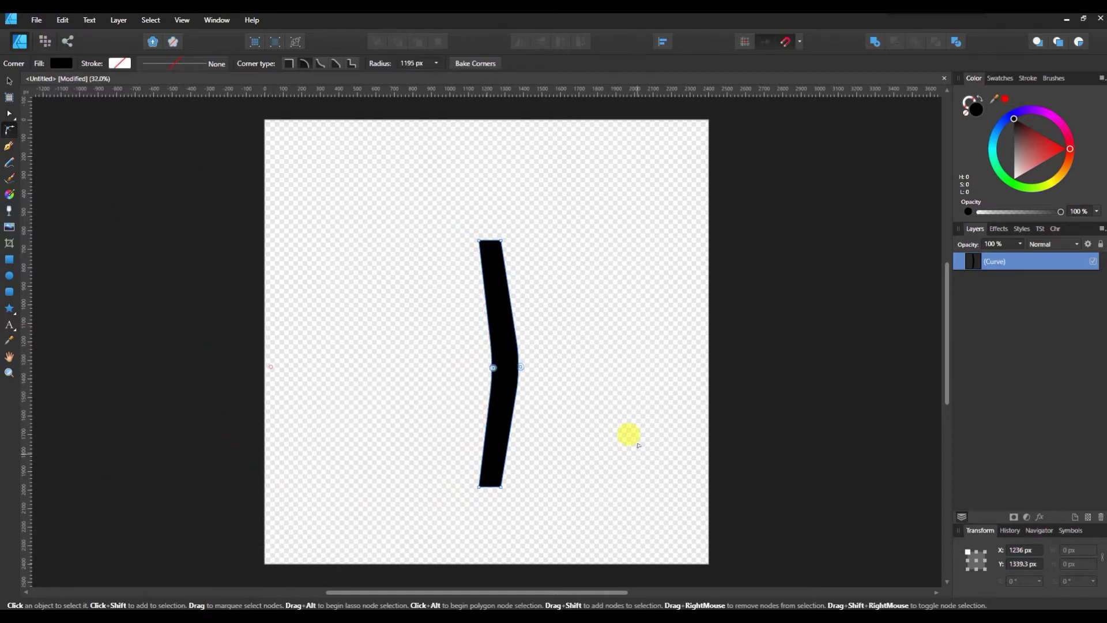
pyautogui.click(10, 81)
pyautogui.click(415, 322)
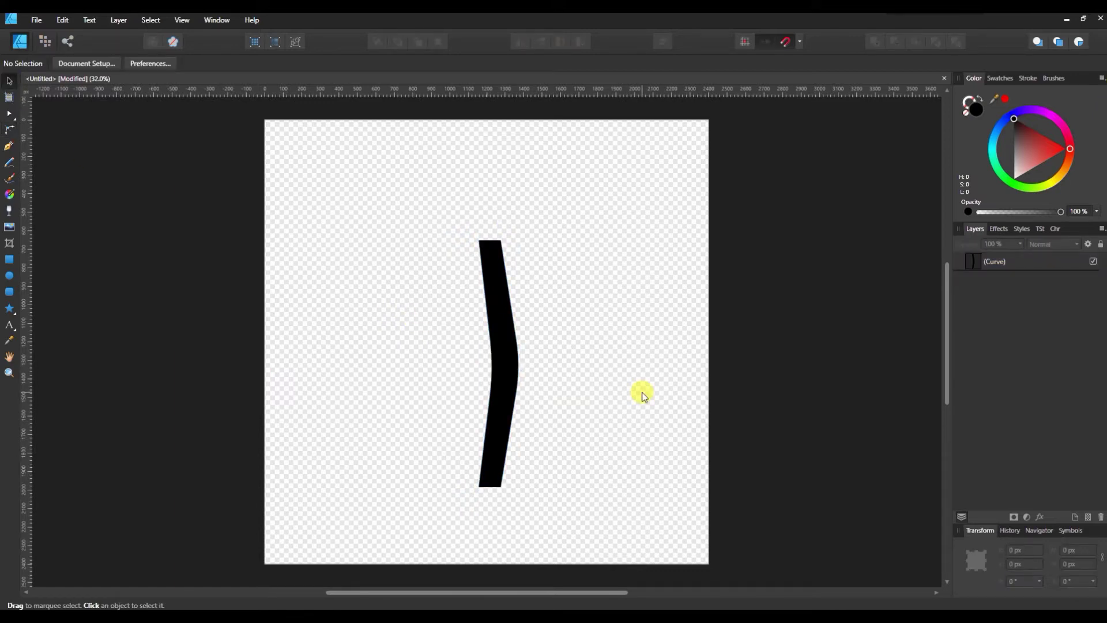
# - Draw a black horizontal rectangle about 760 × 131 px near the canvas's upper-left corner and convert it to curves
pyautogui.click(10, 259)
pyautogui.moveTo(309, 168); pyautogui.dragTo(453, 195)
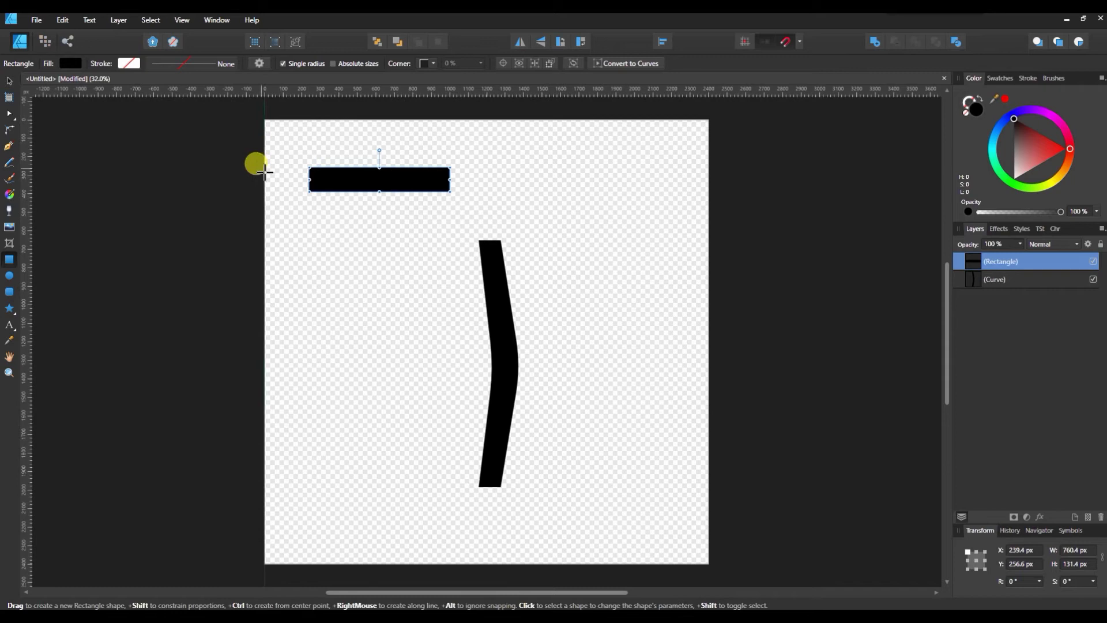
pyautogui.click(630, 62)
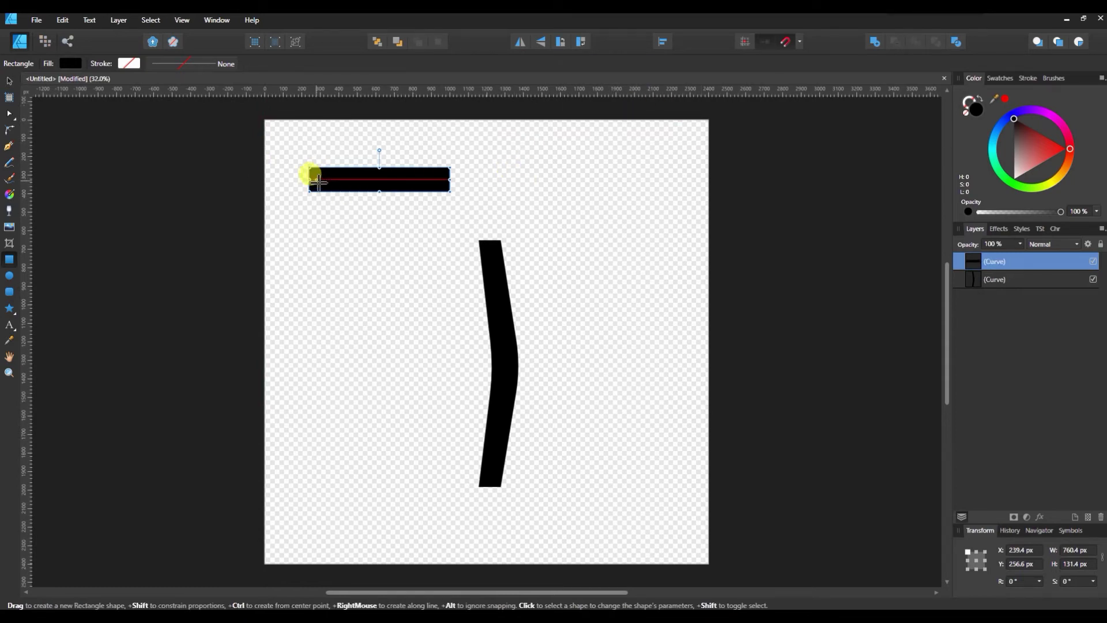
# - Add a node midway on the horizontal bar's left edge and pull it out to a downward-slanting tip at about X 61, Y 407 px
pyautogui.click(10, 114)
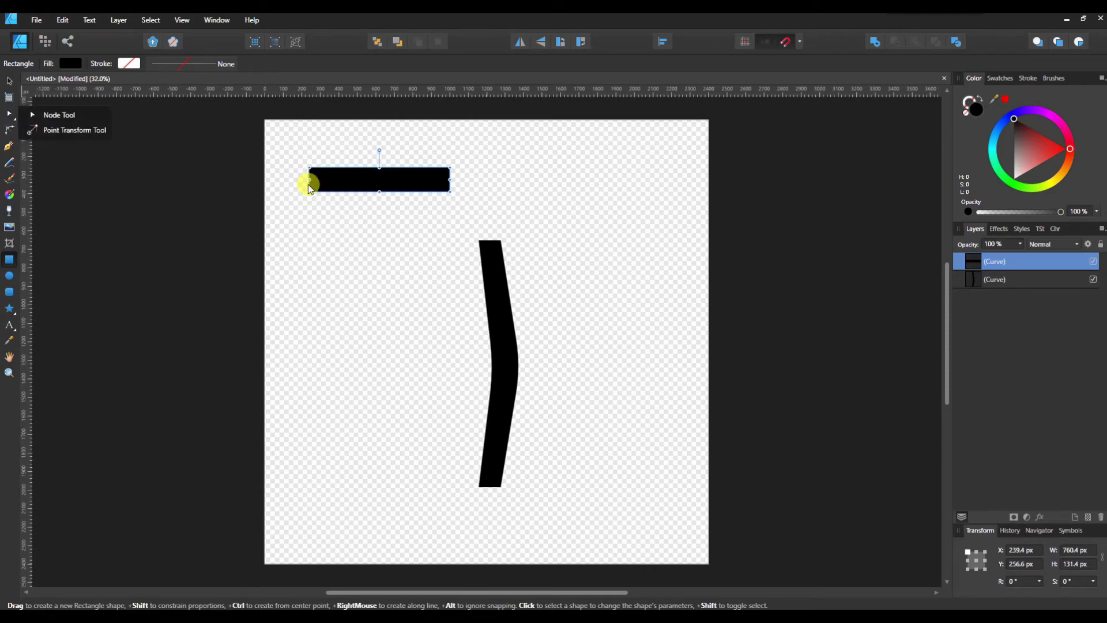
pyautogui.click(64, 114)
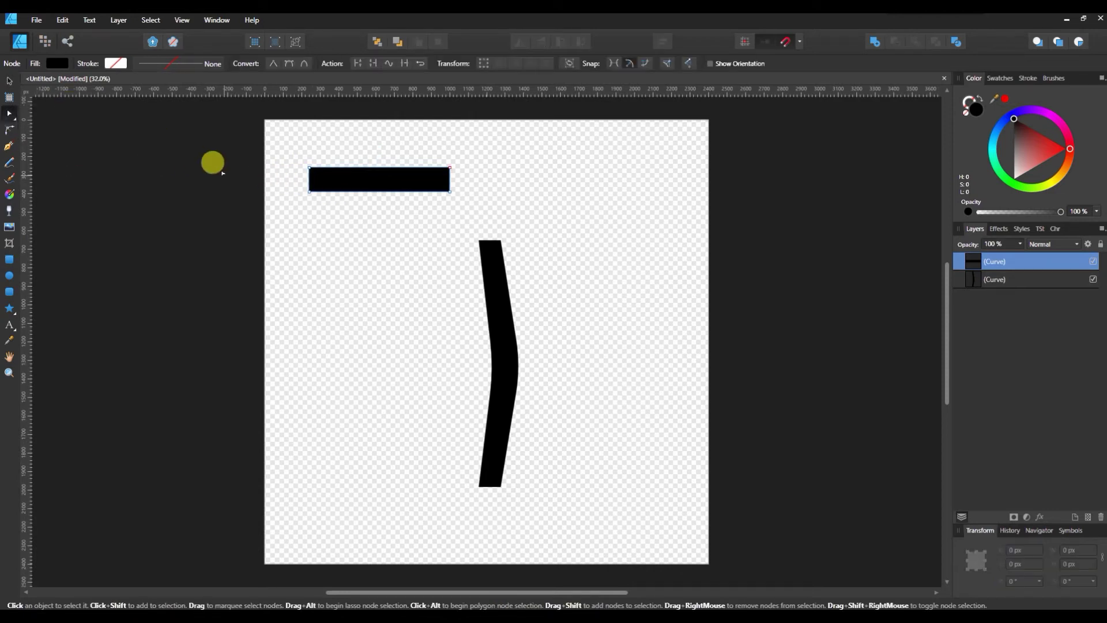
pyautogui.click(309, 176)
pyautogui.moveTo(307, 177); pyautogui.dragTo(278, 185)
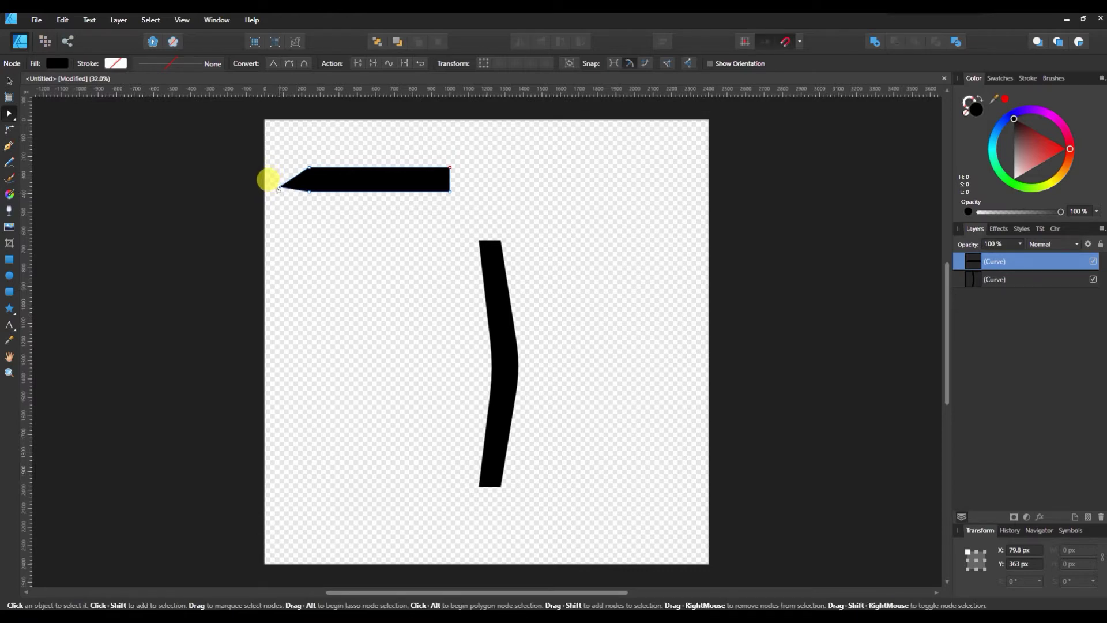
pyautogui.moveTo(278, 186); pyautogui.dragTo(277, 194)
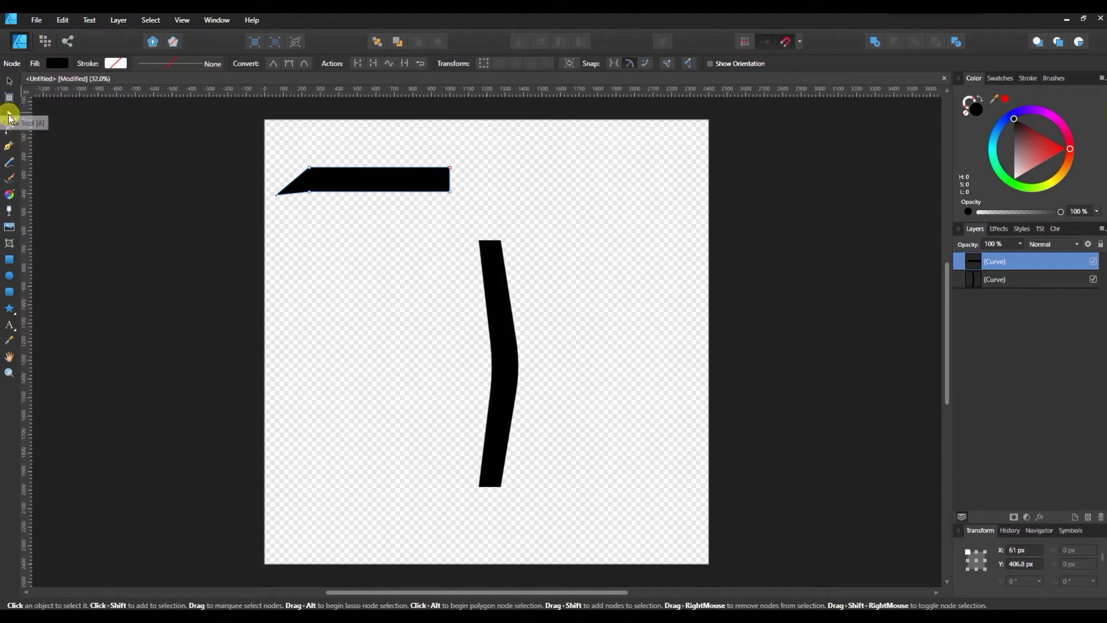
# - Draw a small, narrow closed triangle with the Pen tool below the horizontal bar, its pointed tip at the upper right
pyautogui.click(9, 146)
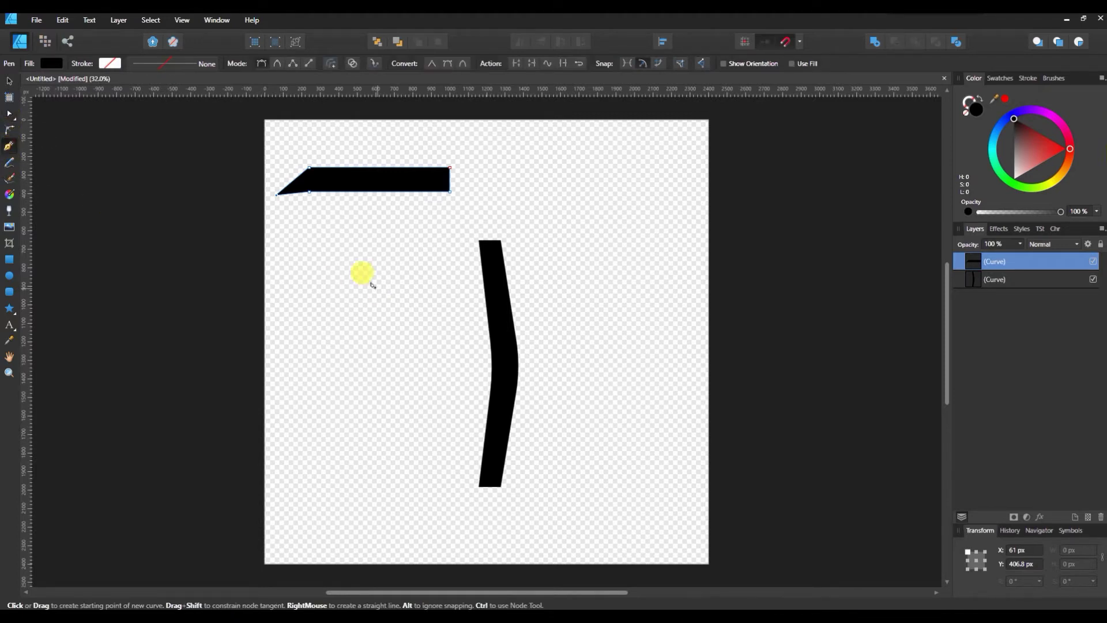
pyautogui.click(375, 238)
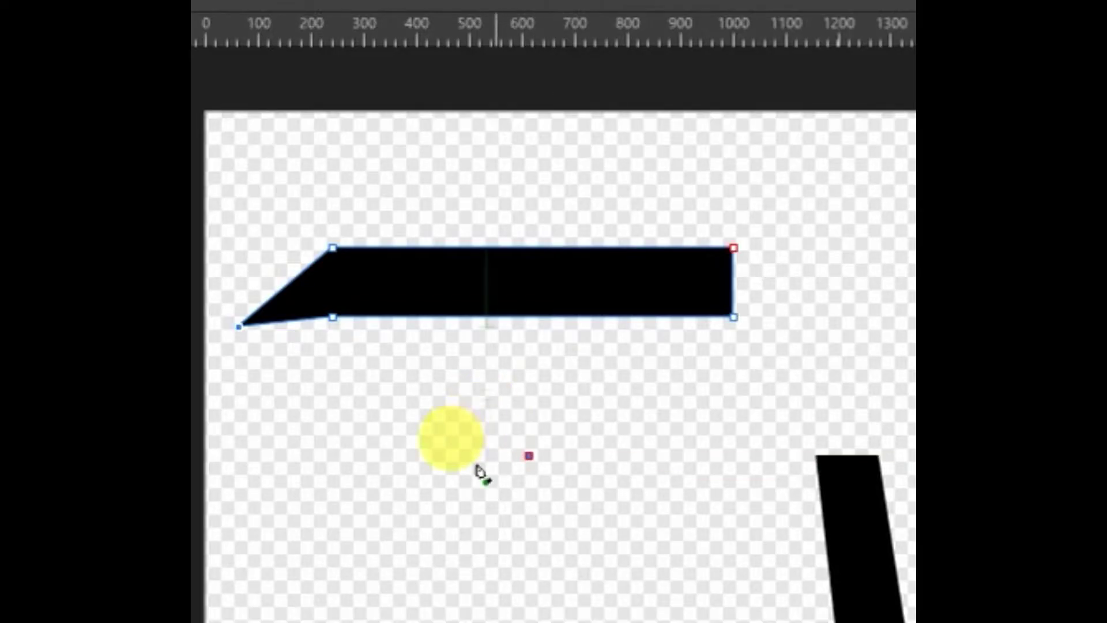
pyautogui.click(486, 494)
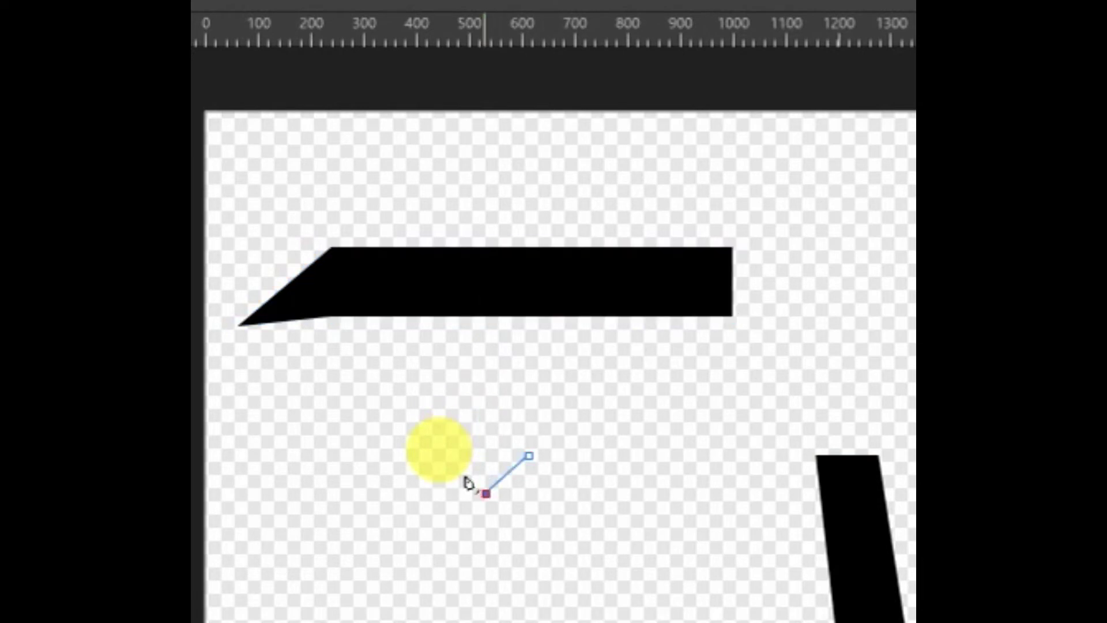
pyautogui.moveTo(486, 494); pyautogui.dragTo(502, 505)
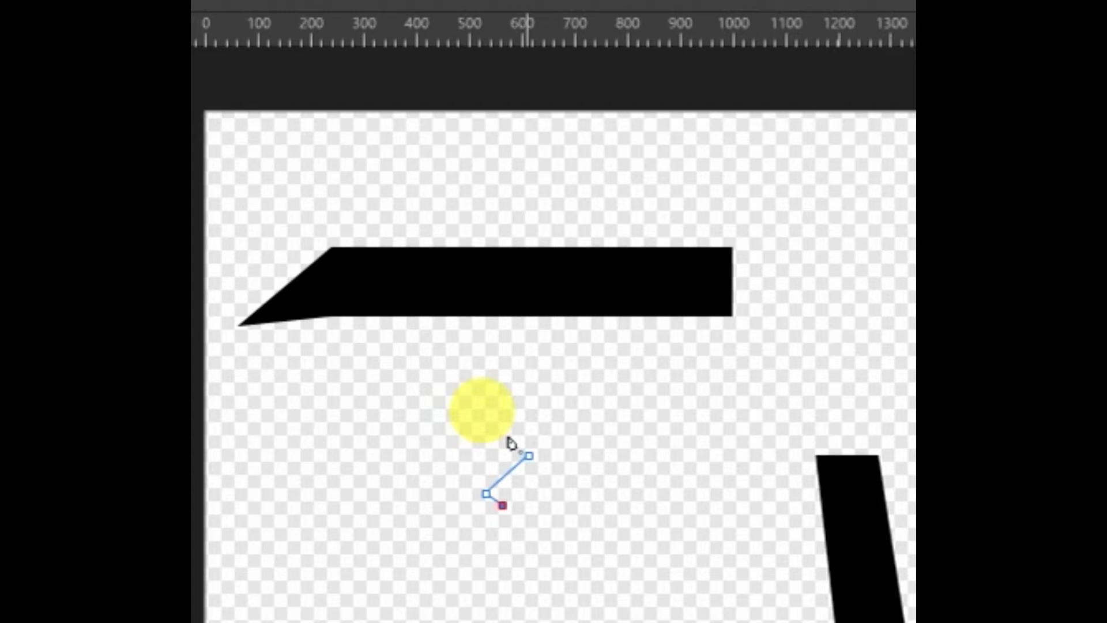
pyautogui.click(528, 455)
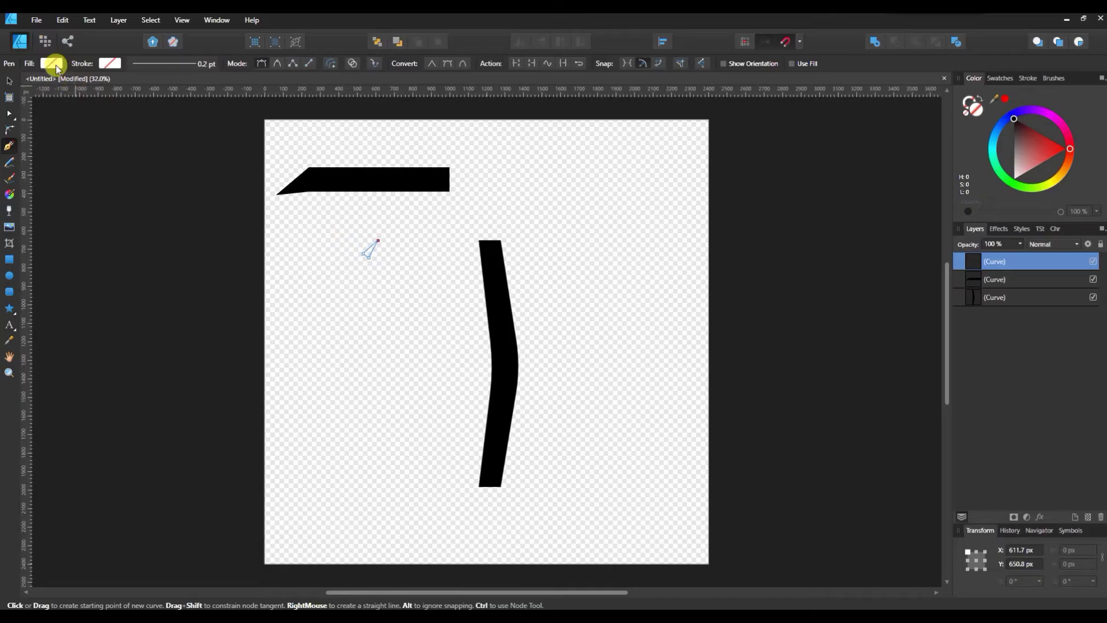
# - Fill the small triangle with the green swatch from the Merch Colors palette
pyautogui.click(53, 64)
pyautogui.click(37, 103)
pyautogui.click(36, 104)
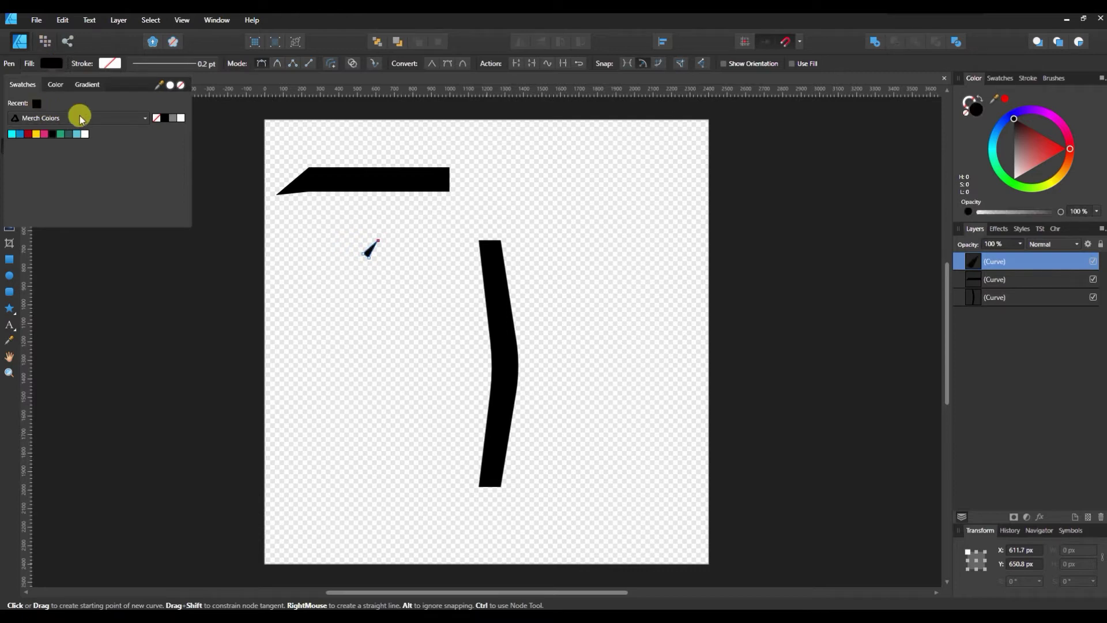
pyautogui.click(35, 136)
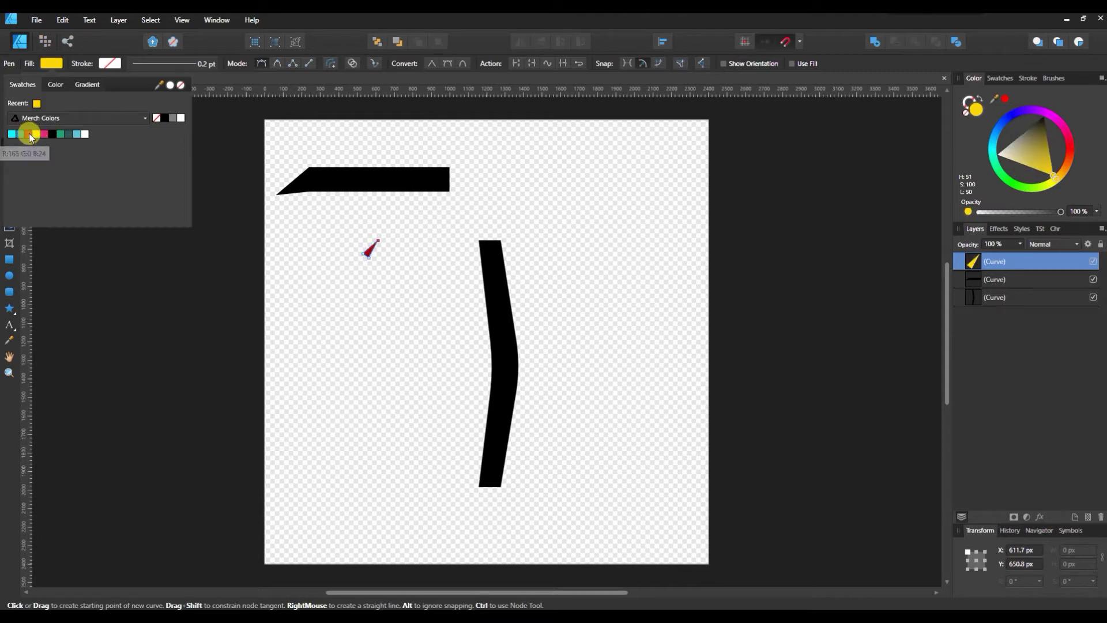
pyautogui.click(30, 136)
pyautogui.click(58, 136)
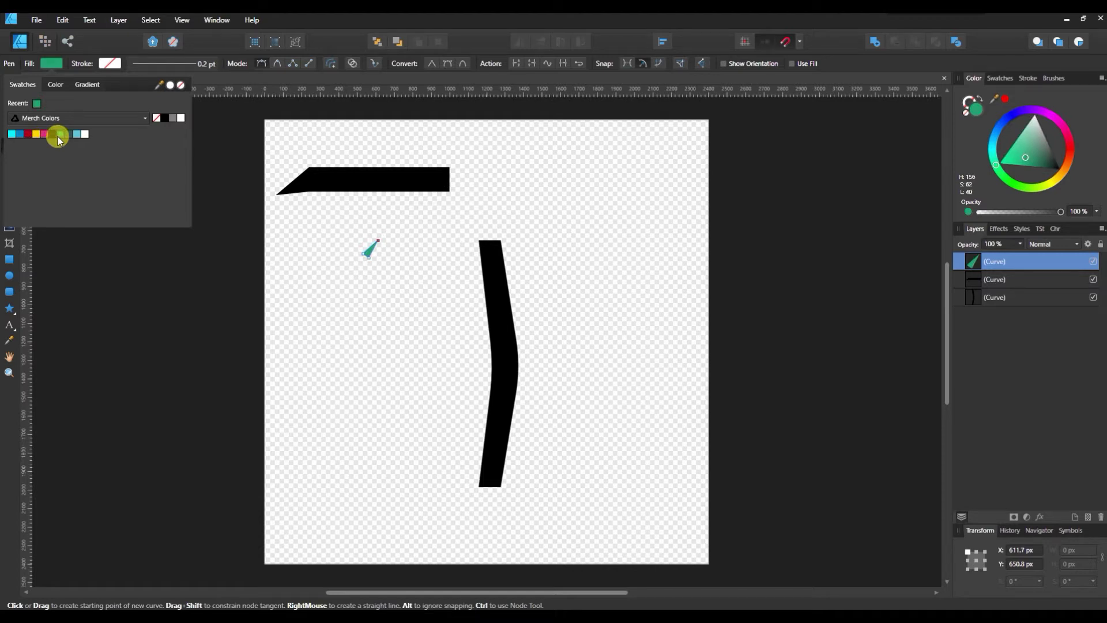
# - Move the green triangle onto the lower edge of the horizontal bar's pointed tip, at about X 99, Y 341 px
pyautogui.click(51, 63)
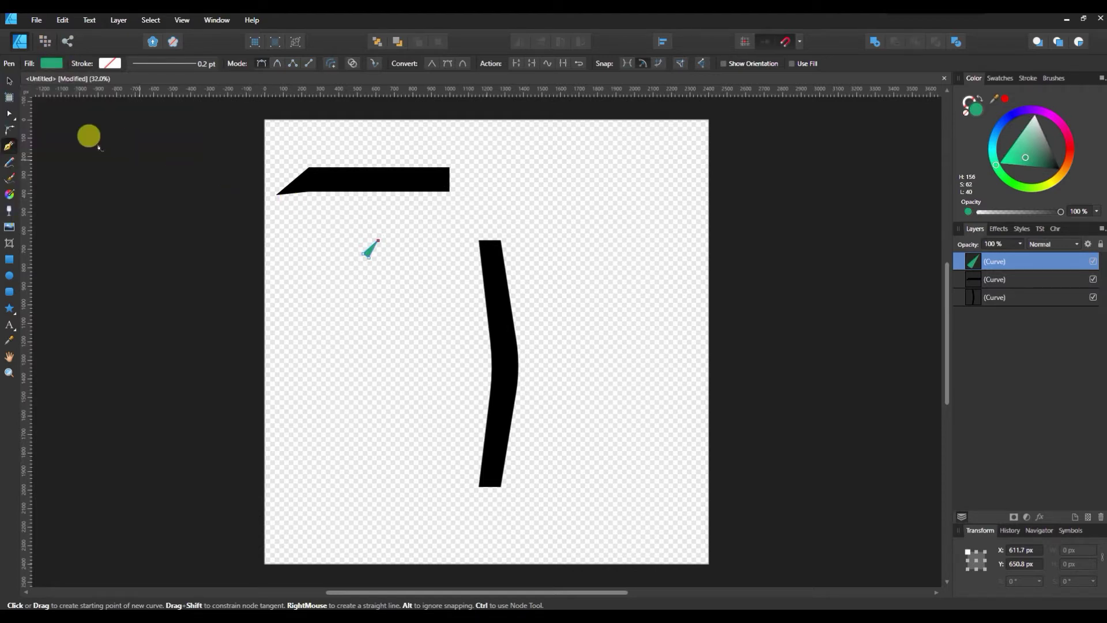
pyautogui.click(9, 81)
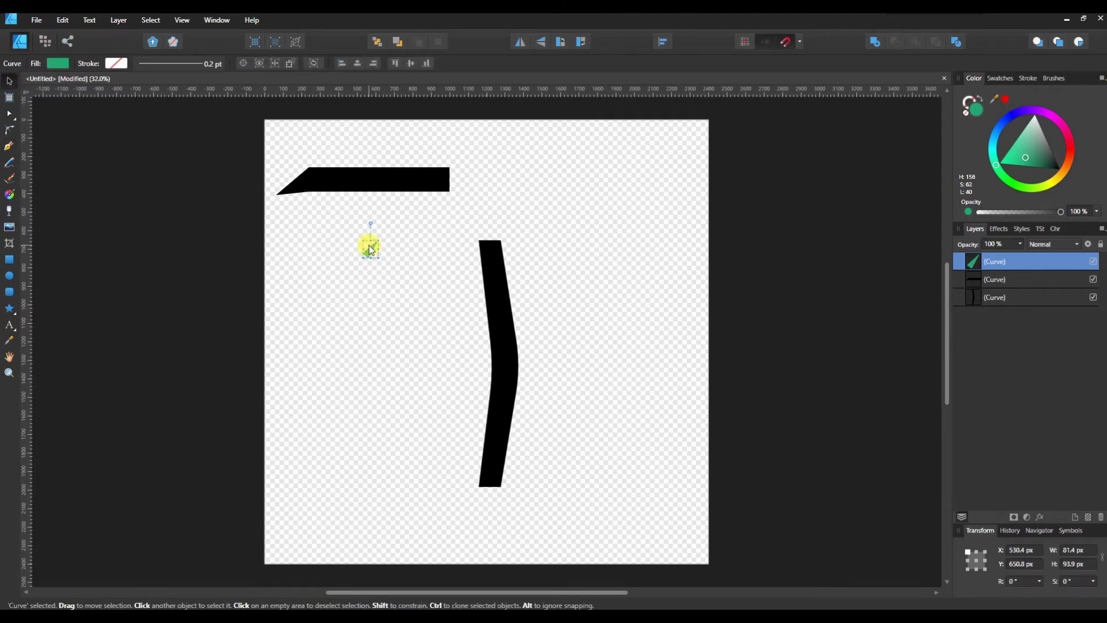
pyautogui.moveTo(369, 248); pyautogui.dragTo(289, 197)
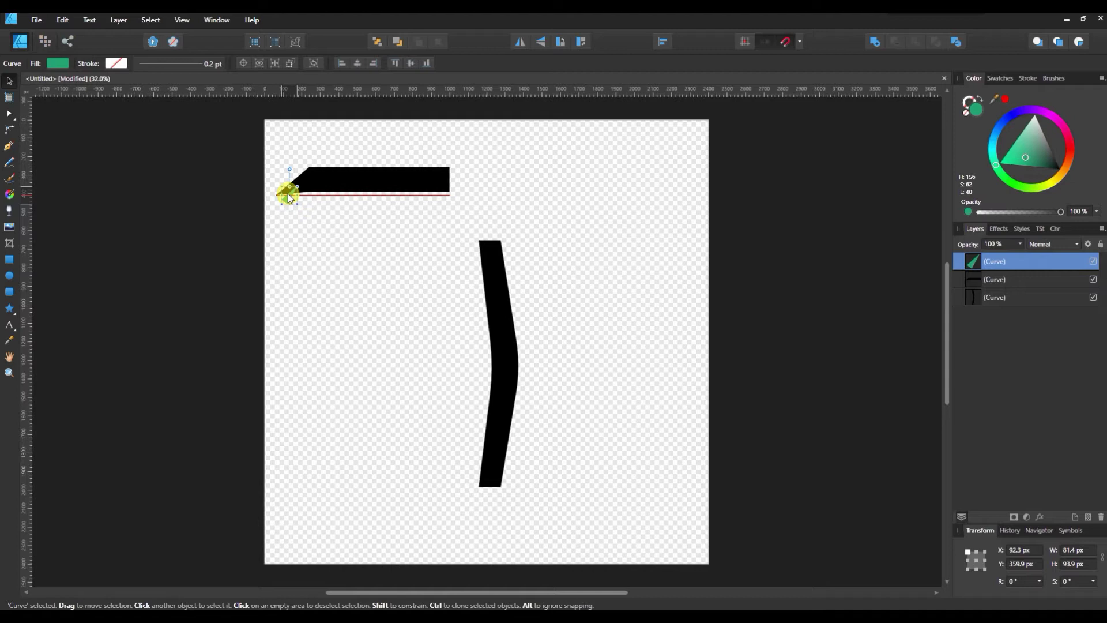
pyautogui.moveTo(288, 197); pyautogui.dragTo(289, 197)
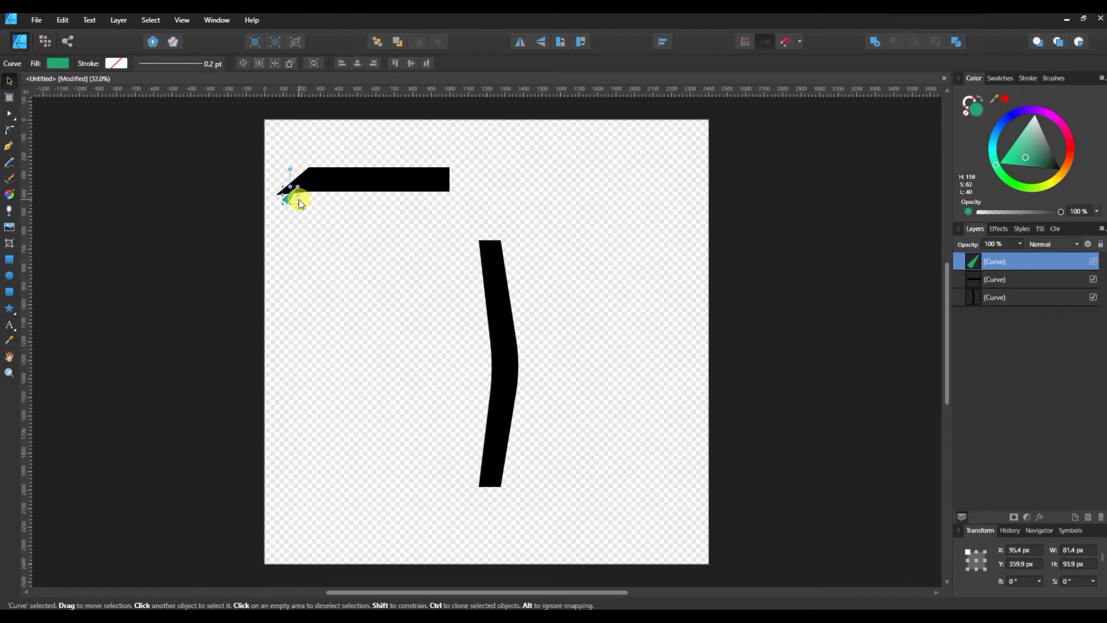
pyautogui.moveTo(290, 200); pyautogui.dragTo(289, 195)
pyautogui.moveTo(290, 199); pyautogui.dragTo(290, 199)
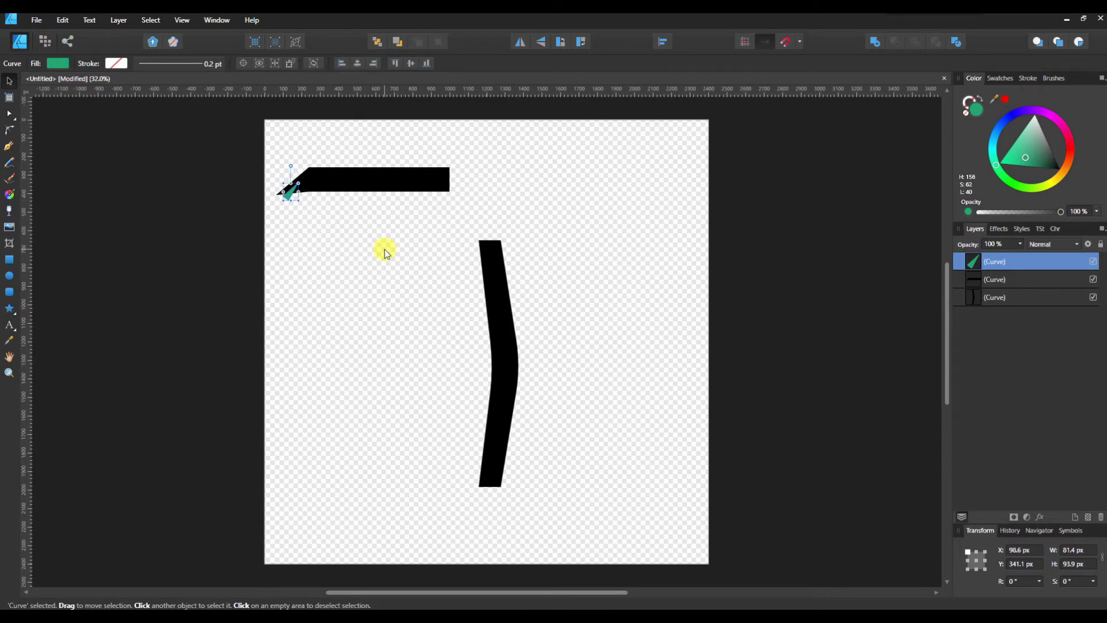
# - Duplicate the triangle beside itself at about X 127, Y 344 px and repeat the offset duplicate three more times
pyautogui.hotkey('ctrl', 'j')
pyautogui.moveTo(288, 192); pyautogui.dragTo(294, 192)
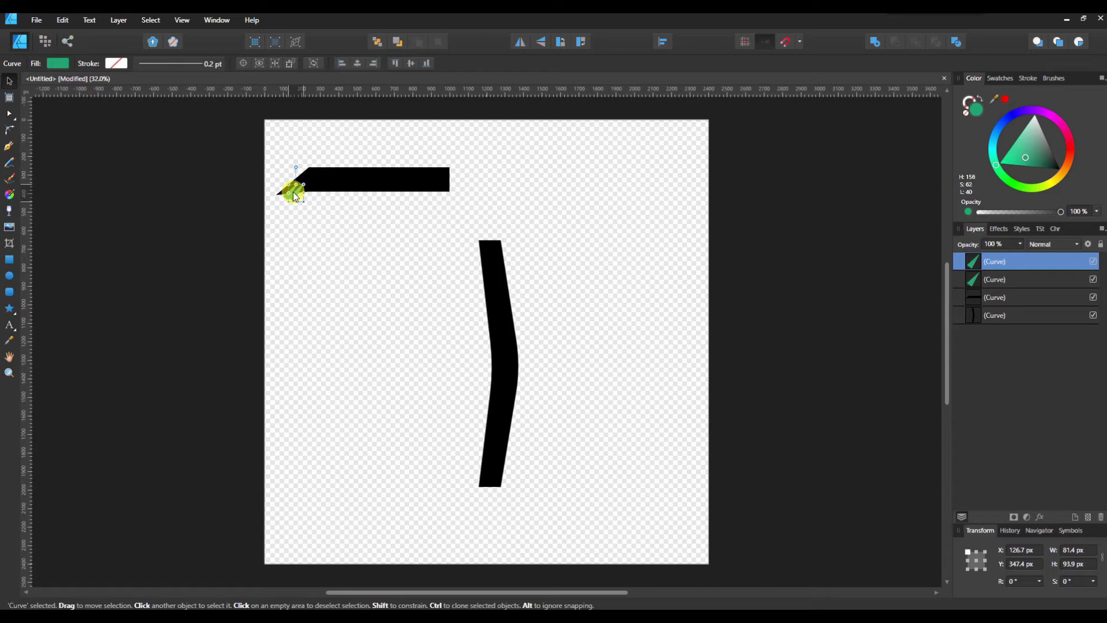
pyautogui.moveTo(293, 192); pyautogui.dragTo(294, 196)
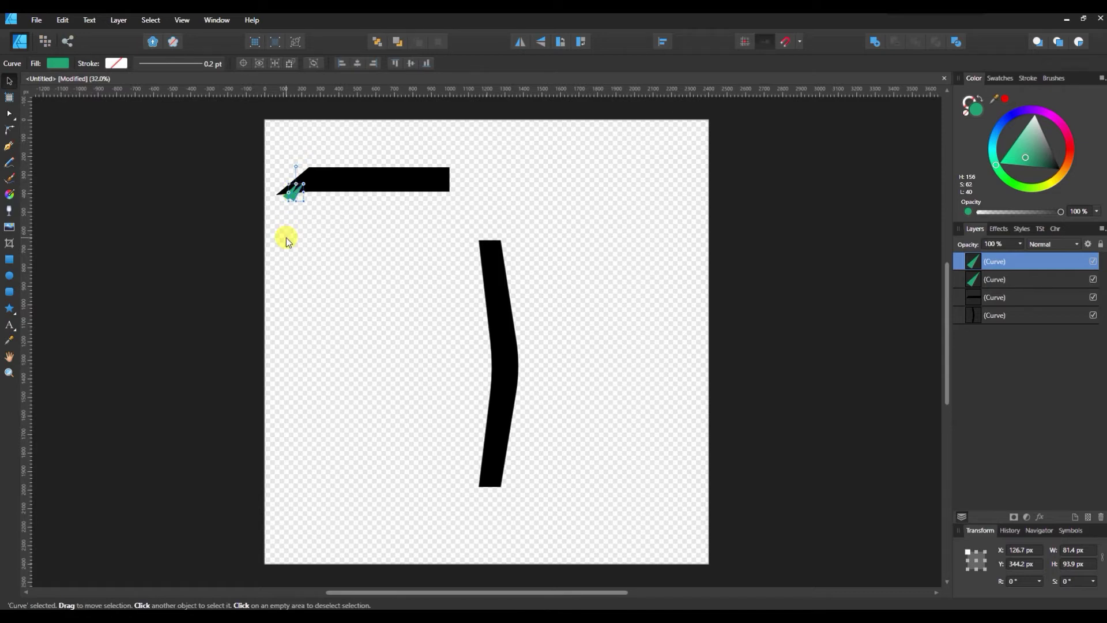
pyautogui.hotkey('ctrl', 'j')
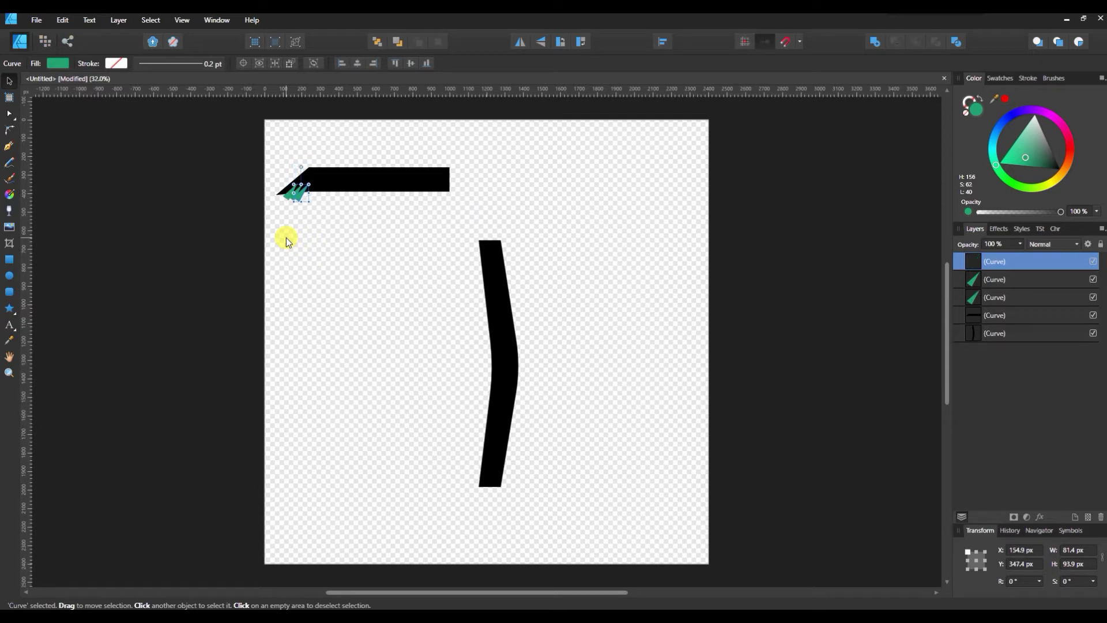
pyautogui.hotkey('ctrl', 'j')
pyautogui.hotkey('ctrl', 'j')
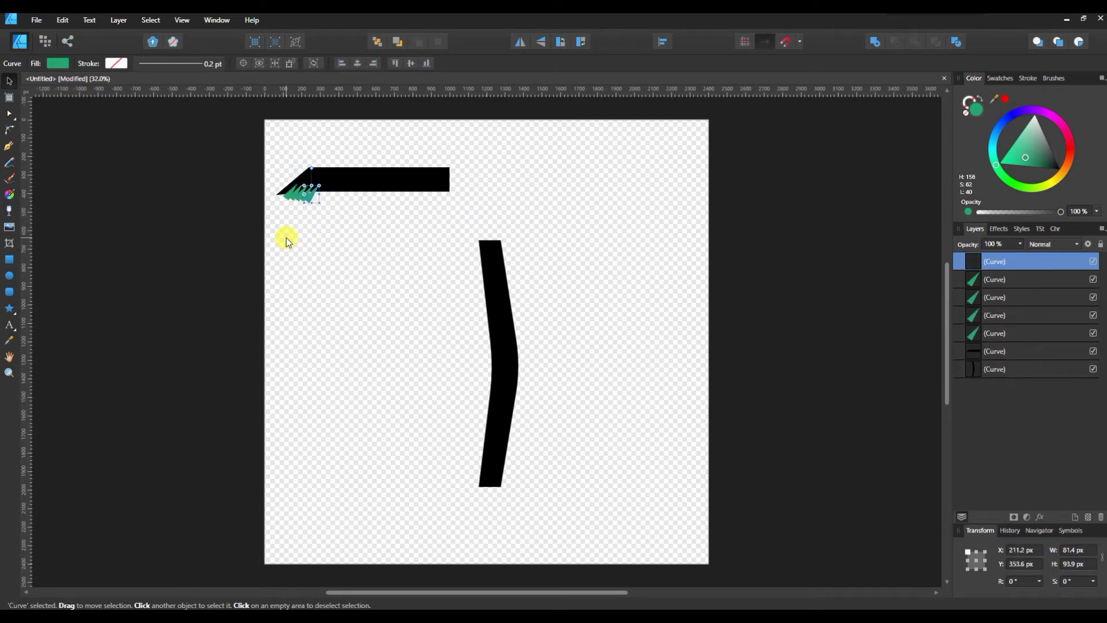
# - Raise the last triangle copies slightly and keep duplicating along the bar's lower edge to about X 590, Y 310 px
pyautogui.moveTo(309, 202); pyautogui.dragTo(312, 195)
pyautogui.hotkey('ctrl', 'j')
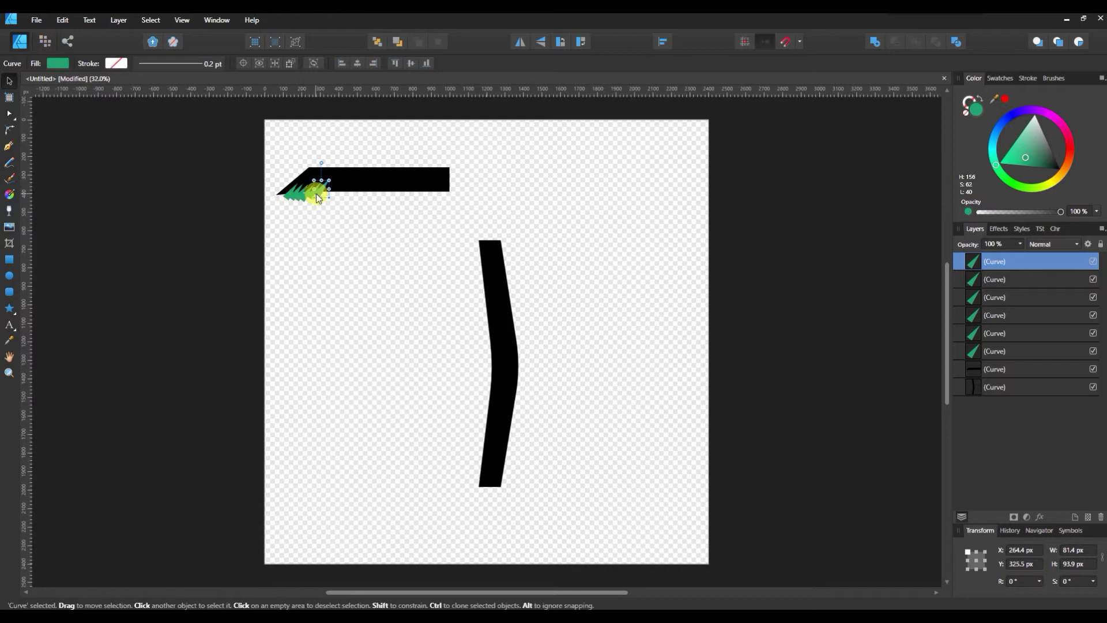
pyautogui.moveTo(317, 198); pyautogui.dragTo(319, 199)
pyautogui.hotkey('ctrl', 'j')
pyautogui.hotkey('ctrl', 'j')
pyautogui.hotkey('ctrl', 'j')
pyautogui.hotkey('ctrl', 'j')
pyautogui.hotkey('ctrl', 'j')
pyautogui.hotkey('ctrl', 'j')
pyautogui.hotkey('ctrl', 'j')
pyautogui.hotkey('ctrl', 'j')
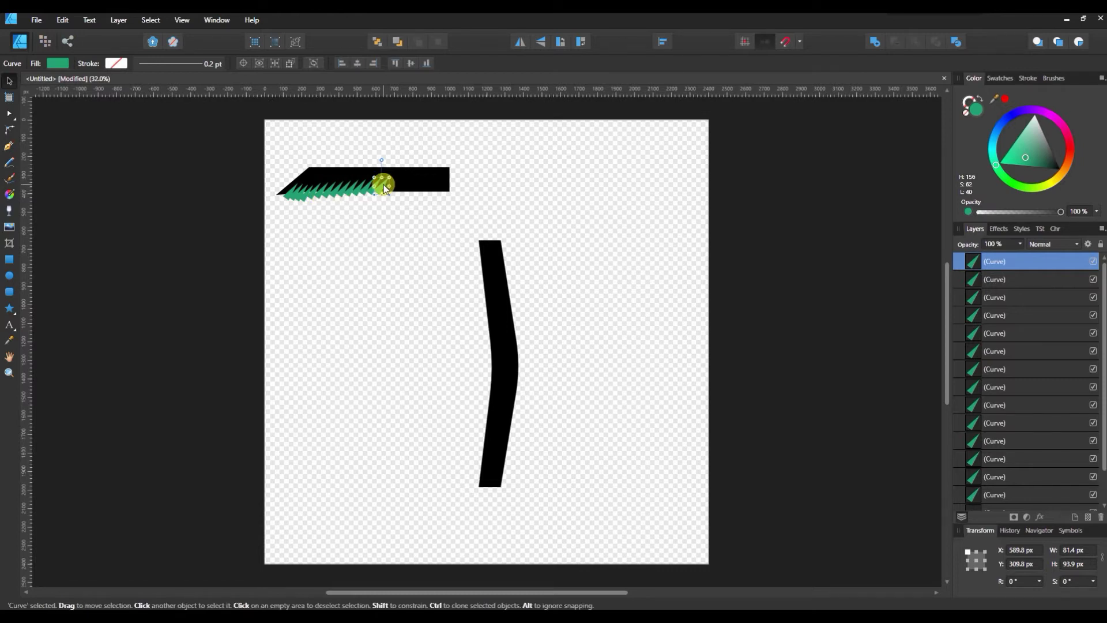
# - Lower the newest triangle slightly and continue the evenly spaced duplicates to the bar's square end, at about X 956, Y 344 px
pyautogui.moveTo(383, 185); pyautogui.dragTo(384, 189)
pyautogui.hotkey('ctrl', 'j')
pyautogui.hotkey('ctrl', 'j')
pyautogui.hotkey('ctrl', 'j')
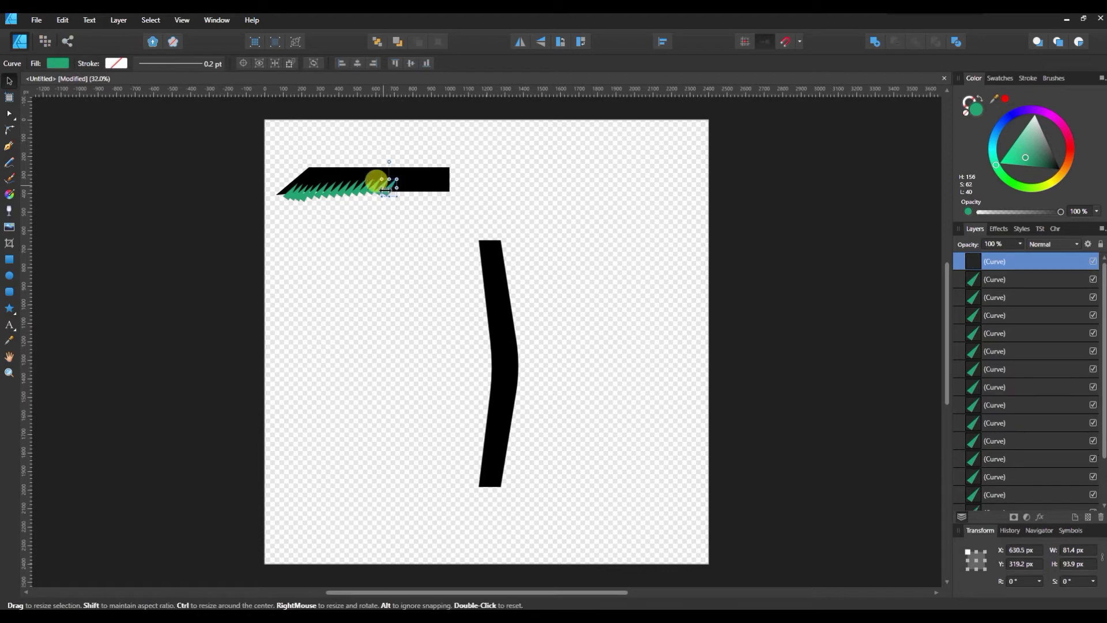
pyautogui.hotkey('ctrl', 'j')
pyautogui.hotkey('ctrl', 'j')
pyautogui.hotkey('ctrl', 'j')
pyautogui.hotkey('ctrl', 'j')
pyautogui.hotkey('ctrl', 'j')
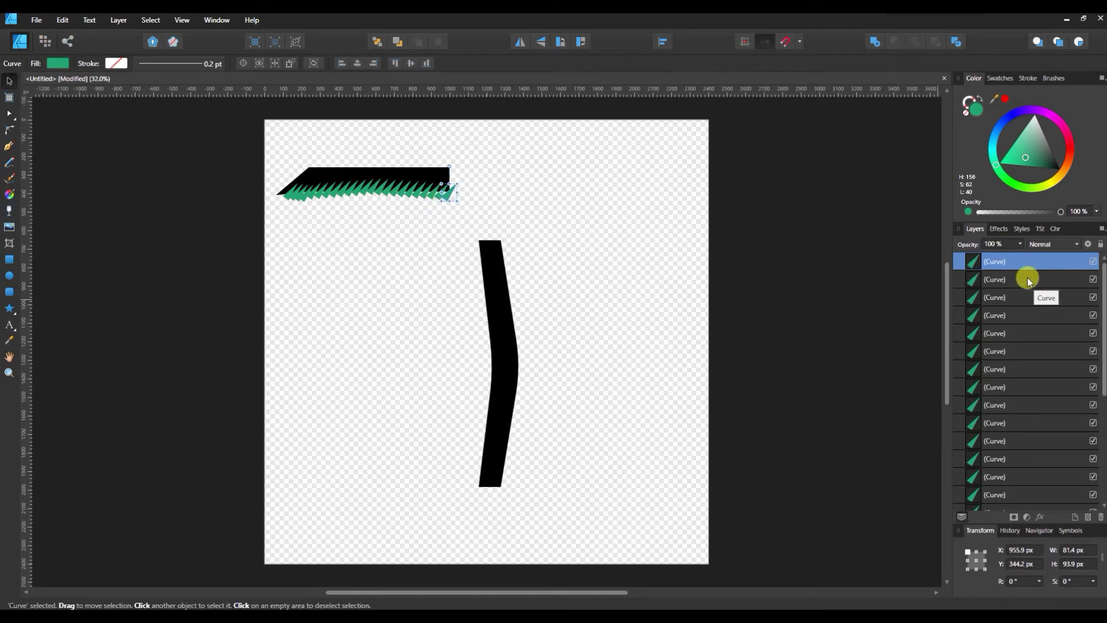
# - Subtract all the green triangles from the horizontal bar to cut a row of teeth into its lower edge
pyautogui.scroll(-3, 1029, 281)
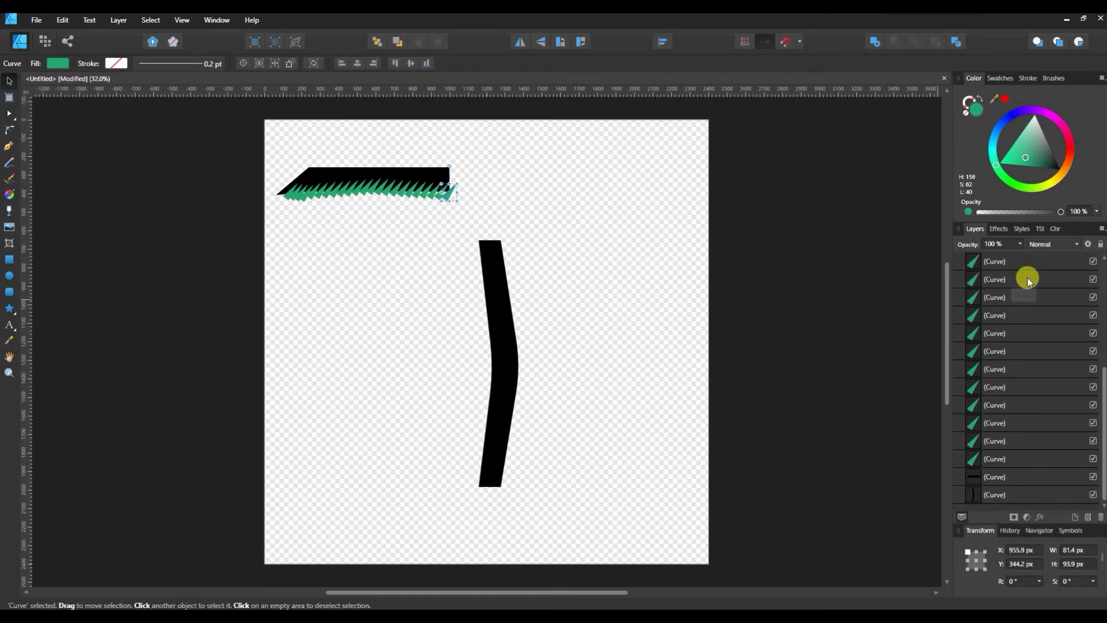
pyautogui.keyDown('shift'); pyautogui.click(994, 476); pyautogui.keyUp('shift')
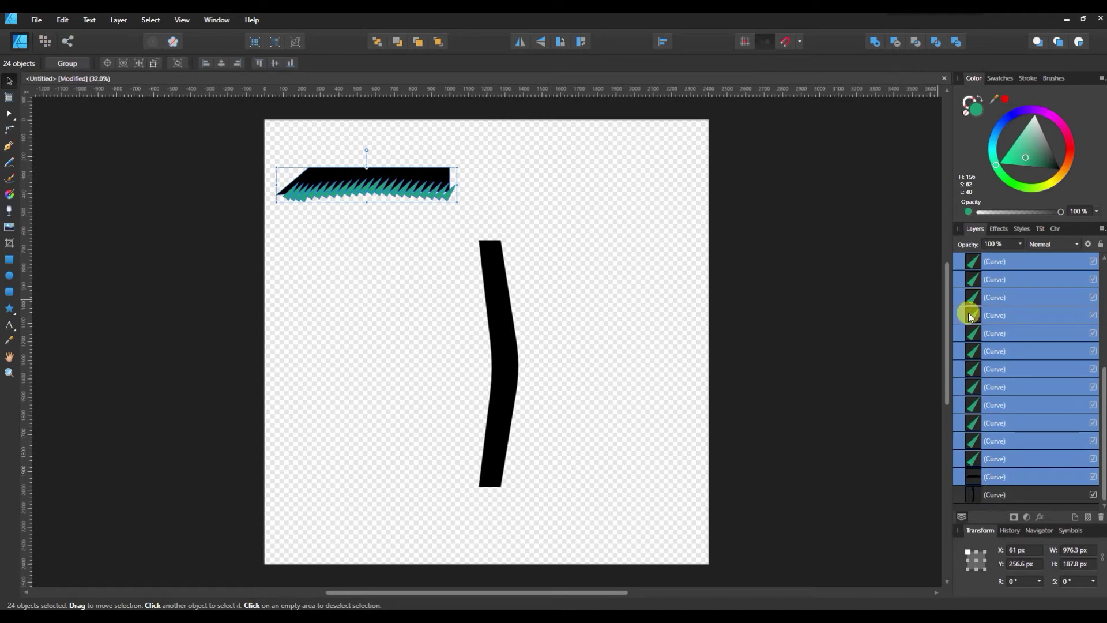
pyautogui.click(894, 43)
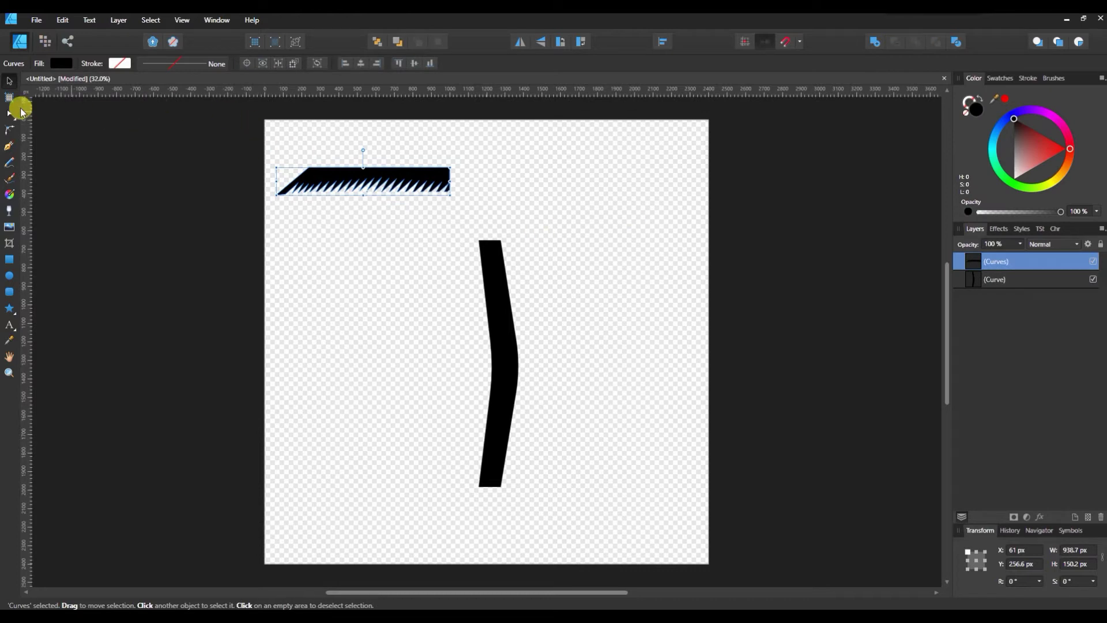
# - Position the toothed bar above the curved upright bar, at about X 671, Y 347 px
pyautogui.moveTo(373, 168); pyautogui.dragTo(429, 199)
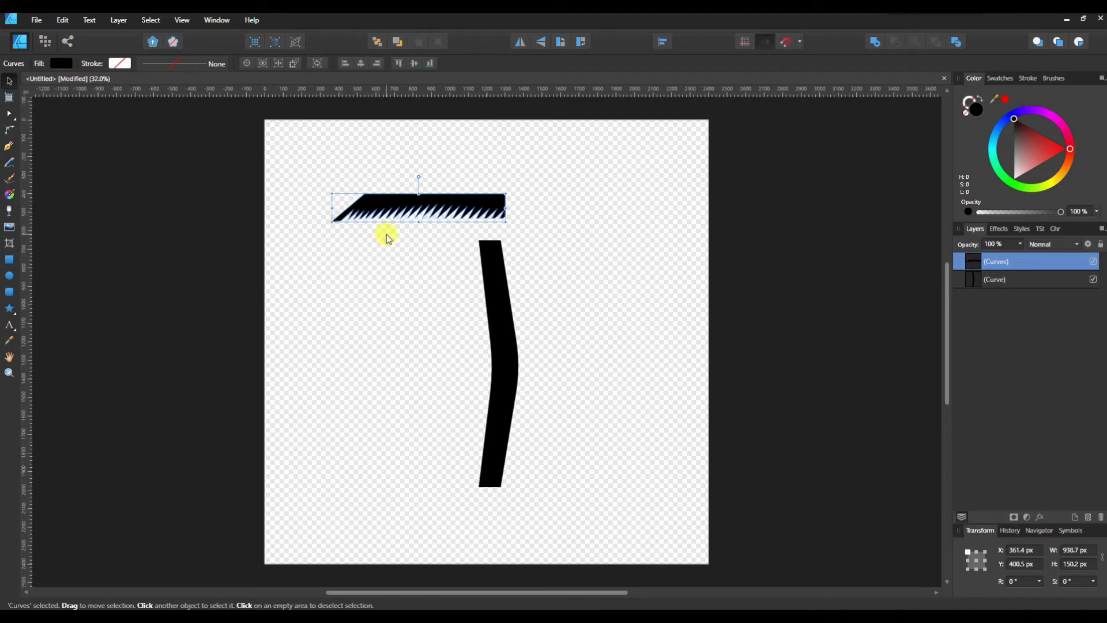
pyautogui.moveTo(398, 205); pyautogui.dragTo(455, 195)
pyautogui.hotkey('ctrl', '1')
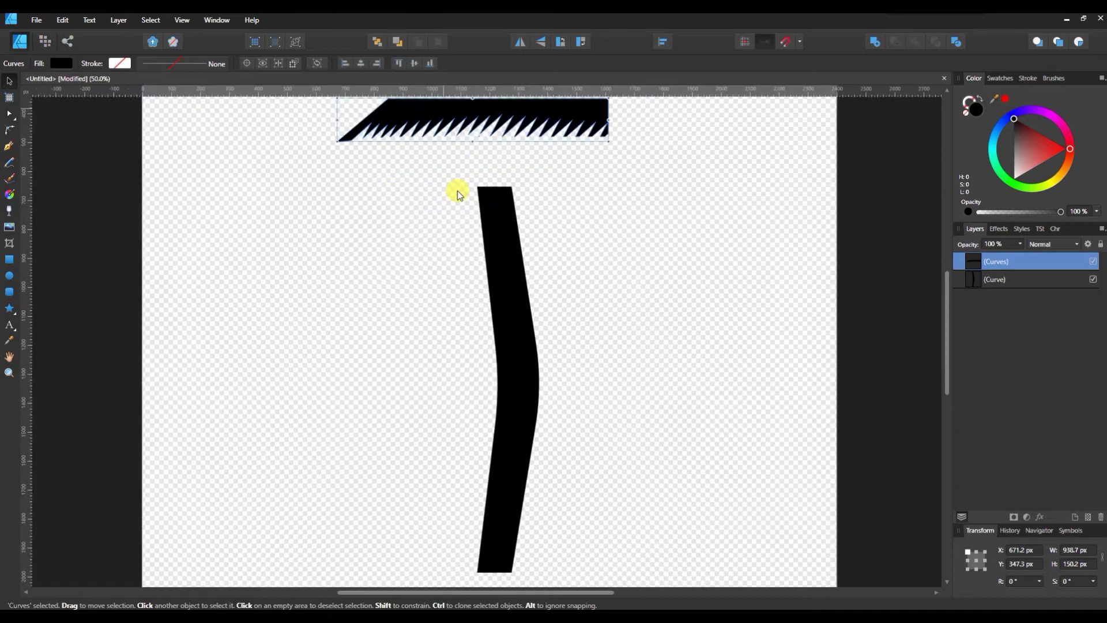
pyautogui.scroll(8, 460, 194)
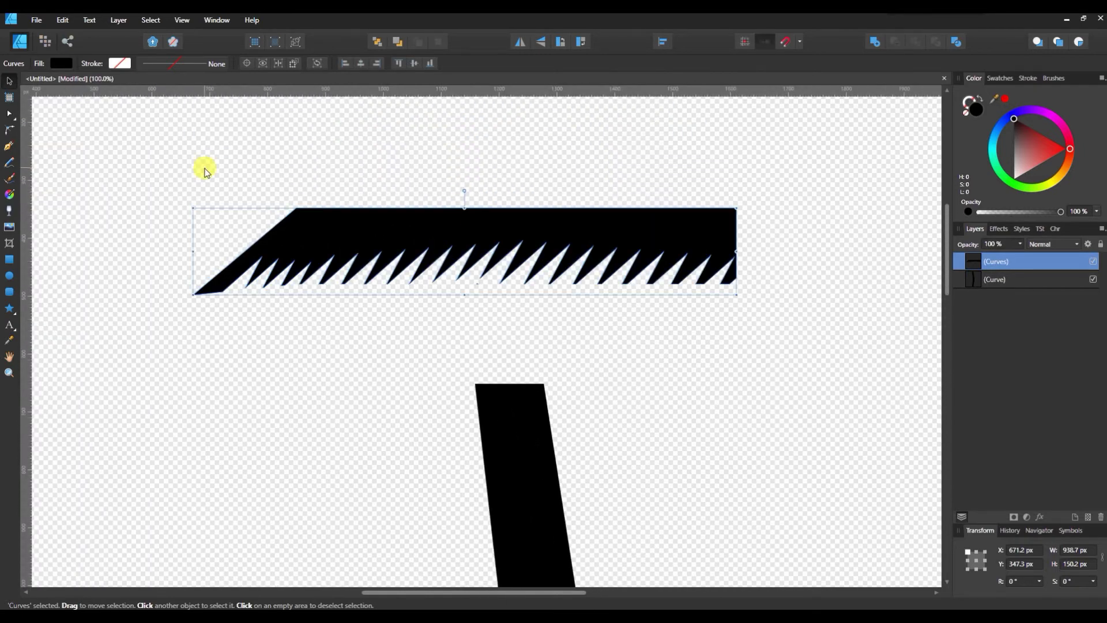
# - Draw a green rectangle about 115 × 272 px and place it over the toothed bar's pointed tip, rotated to about -27.7°
pyautogui.click(12, 261)
pyautogui.moveTo(67, 217); pyautogui.dragTo(134, 375)
pyautogui.click(8, 91)
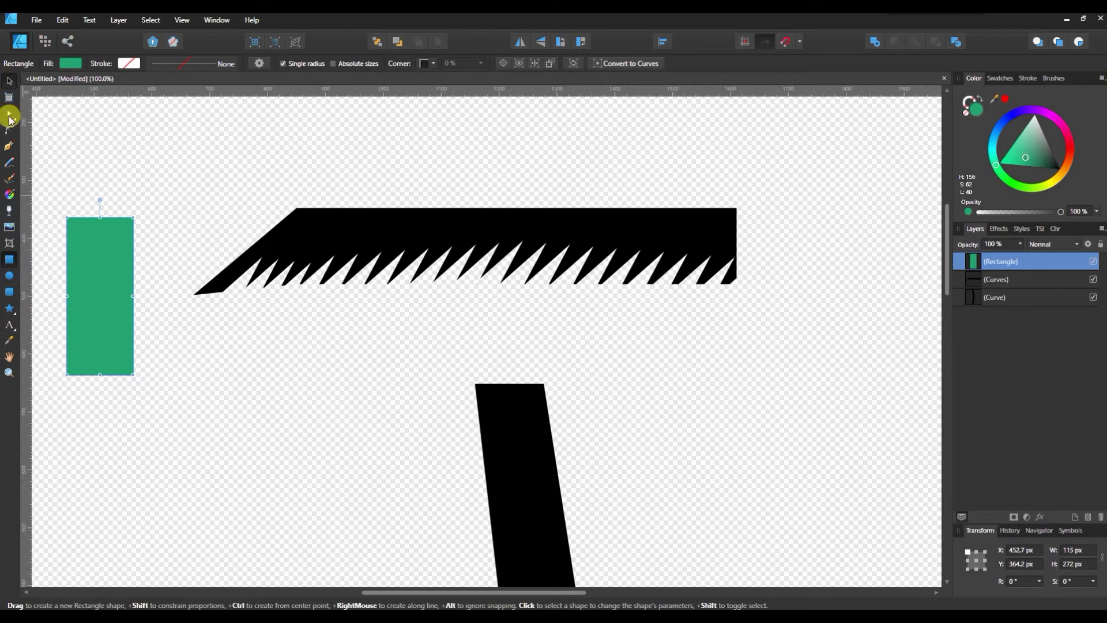
pyautogui.moveTo(98, 294); pyautogui.dragTo(216, 237)
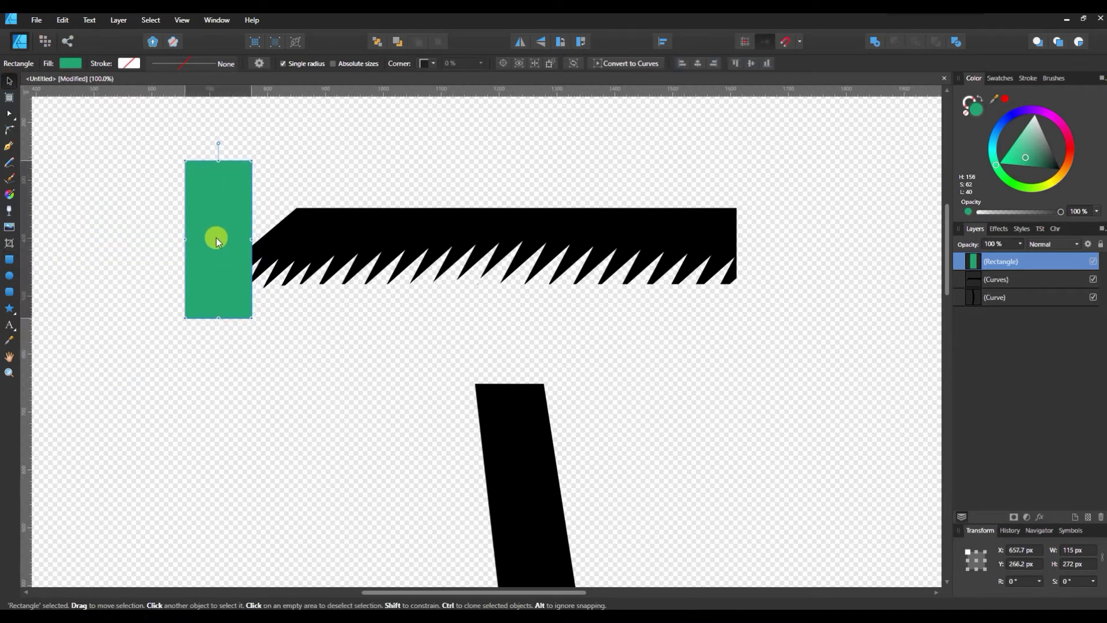
pyautogui.moveTo(219, 143); pyautogui.dragTo(261, 158)
pyautogui.moveTo(242, 199); pyautogui.dragTo(255, 198)
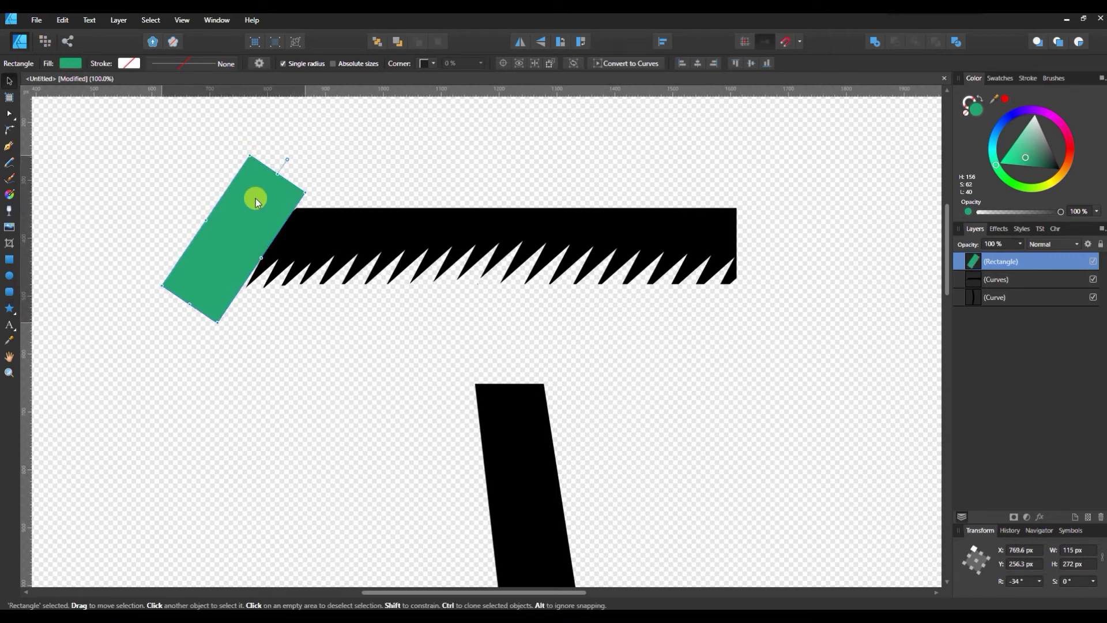
pyautogui.moveTo(287, 162); pyautogui.dragTo(280, 144)
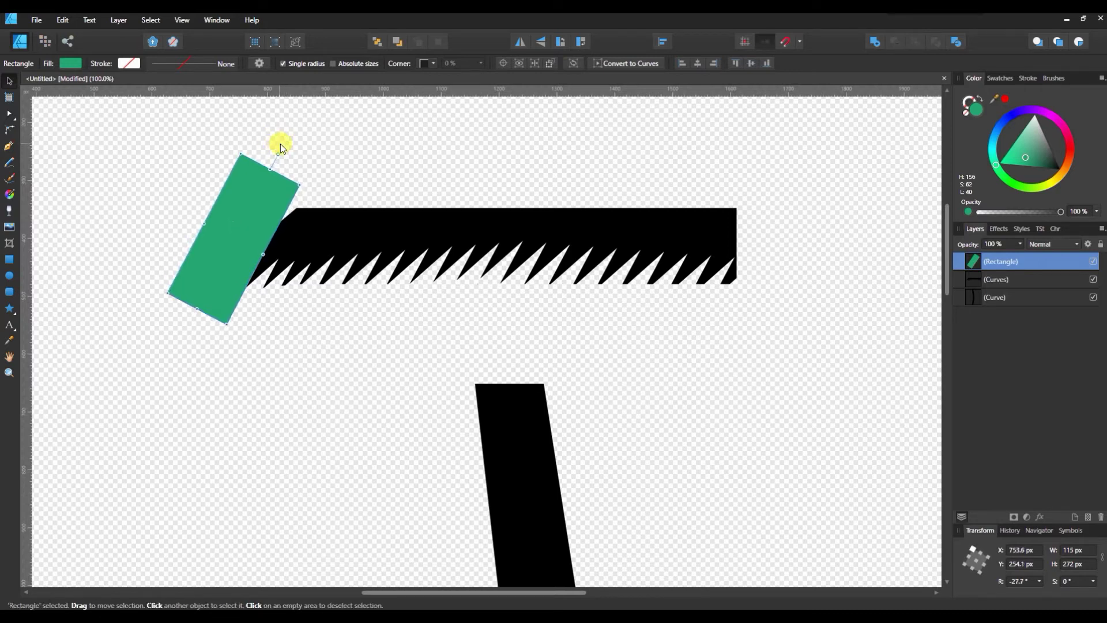
# - Try subtracting the tilted green rectangle from the toothed bar, and undo it
pyautogui.keyDown('shift'); pyautogui.click(1023, 285); pyautogui.keyUp('shift')
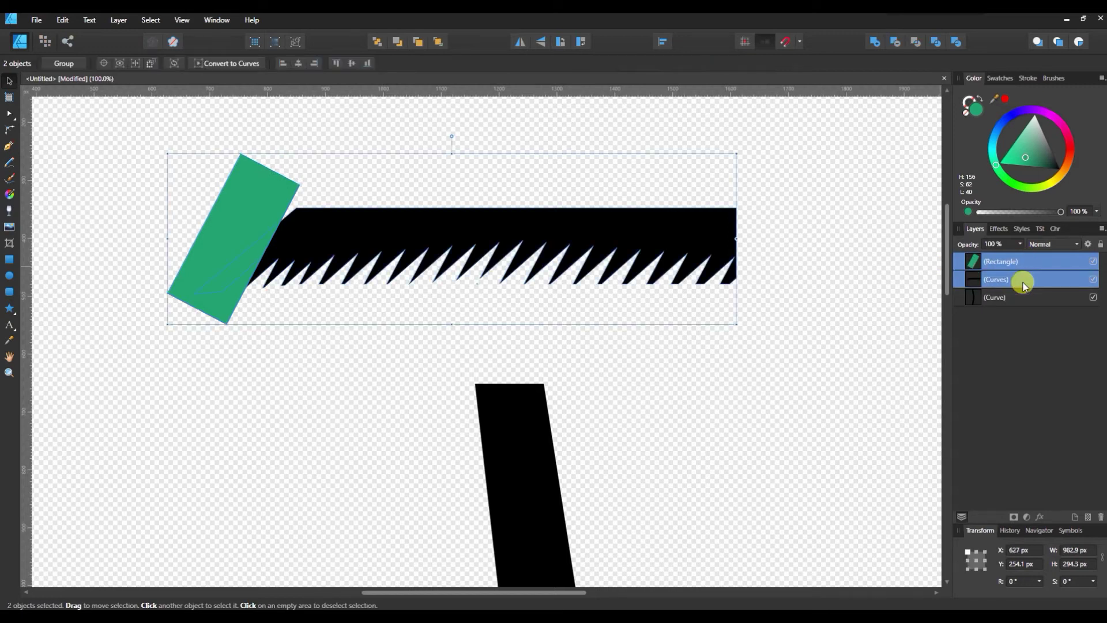
pyautogui.click(895, 41)
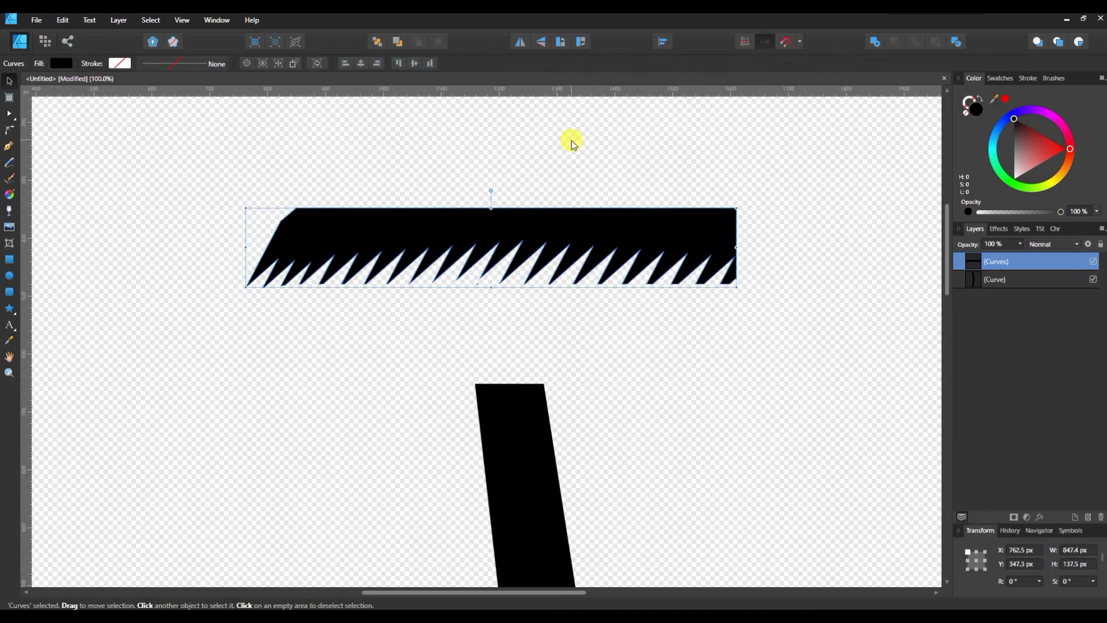
pyautogui.hotkey('ctrl', 'z')
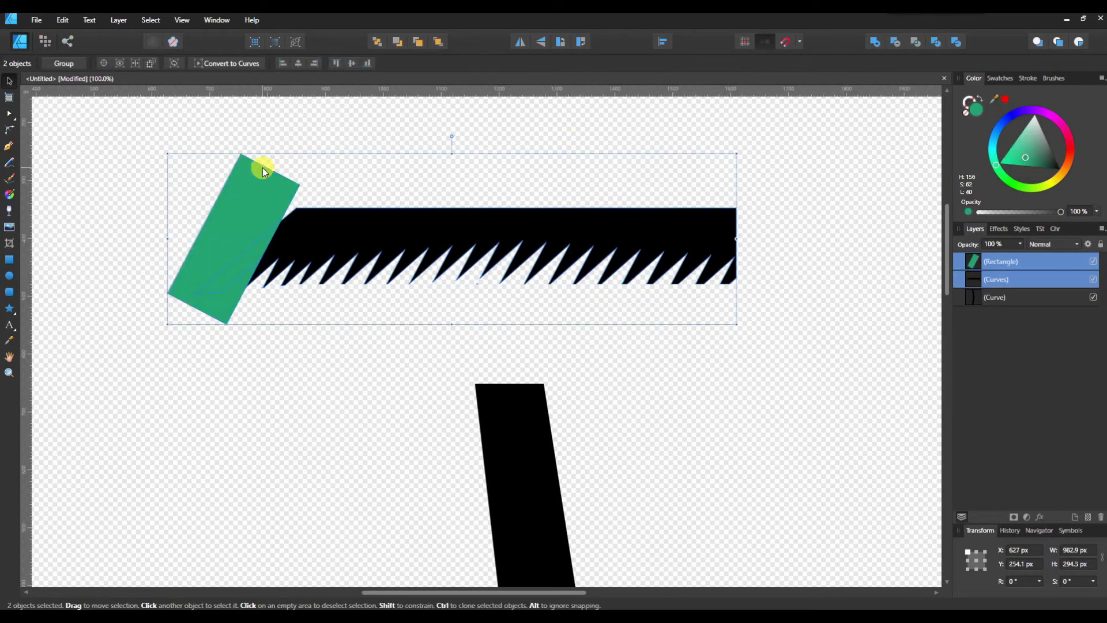
# - Lower the green rectangle's layer opacity to 68 %
pyautogui.click(996, 259)
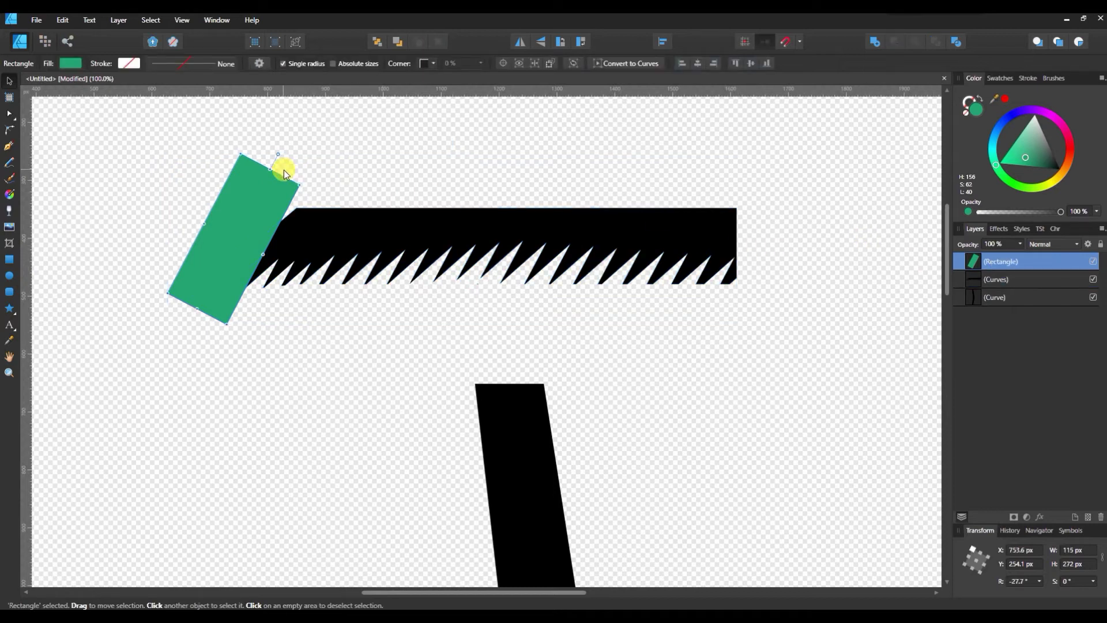
pyautogui.click(1020, 244)
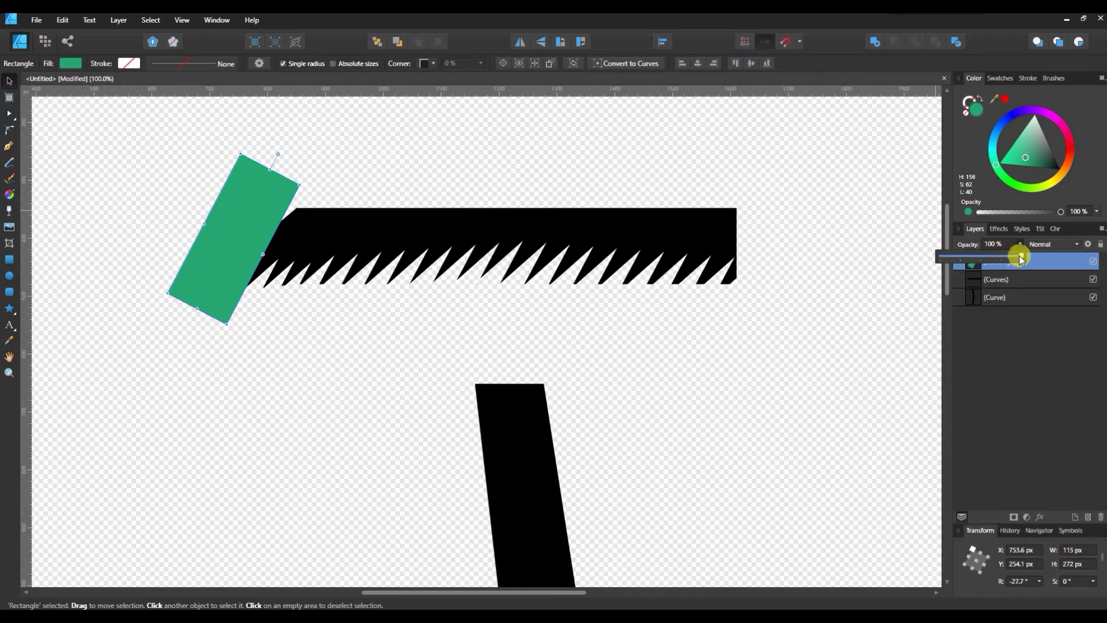
pyautogui.moveTo(1020, 257); pyautogui.dragTo(997, 261)
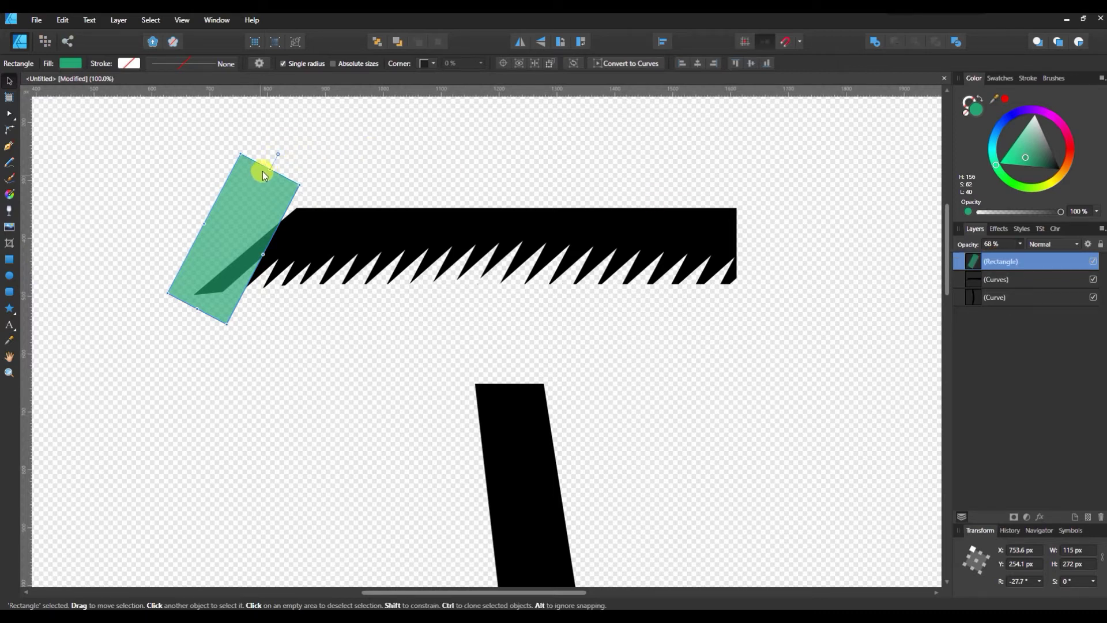
# - Rotate the green rectangle to about -47.5° and align it along the toothed bar's slanted end, at about X 810, Y 256 px
pyautogui.moveTo(278, 157); pyautogui.dragTo(292, 169)
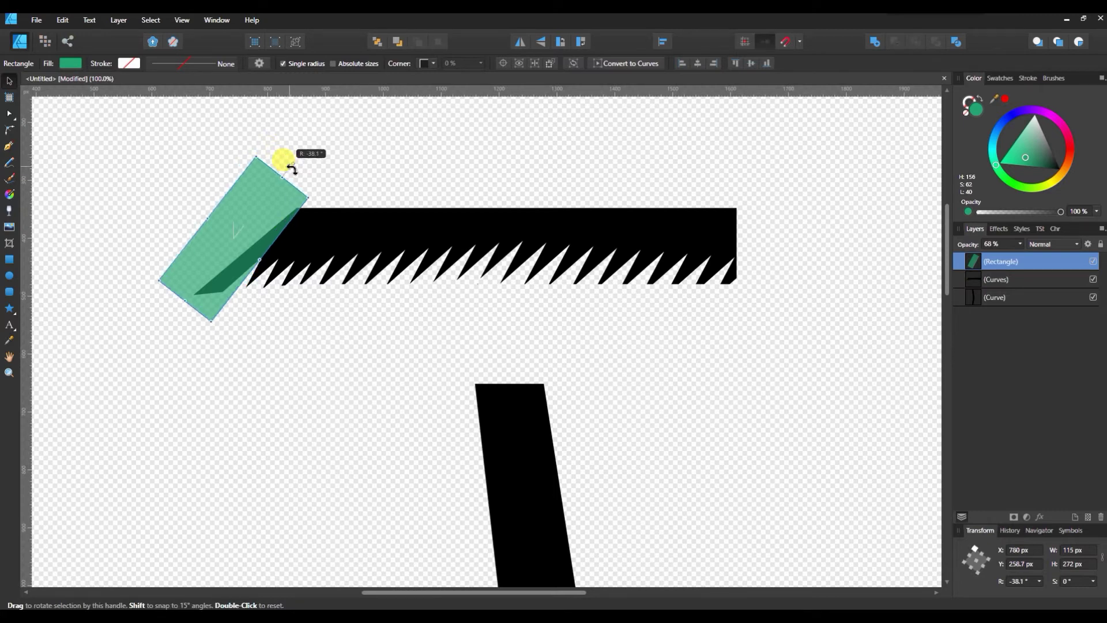
pyautogui.moveTo(292, 169); pyautogui.dragTo(299, 178)
pyautogui.moveTo(260, 218)
pyautogui.mouseDown()
pyautogui.moveTo(254, 206)
pyautogui.moveTo(264, 208)
pyautogui.mouseUp()
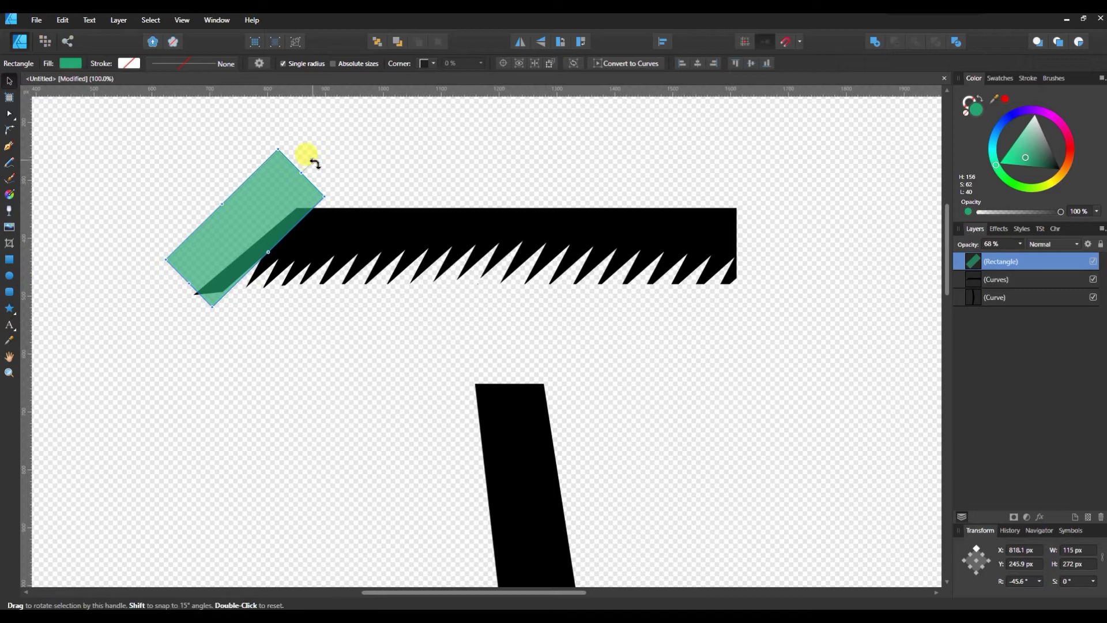
pyautogui.moveTo(314, 164); pyautogui.dragTo(313, 156)
pyautogui.moveTo(247, 189)
pyautogui.mouseDown()
pyautogui.moveTo(258, 198)
pyautogui.moveTo(247, 204)
pyautogui.mouseUp()
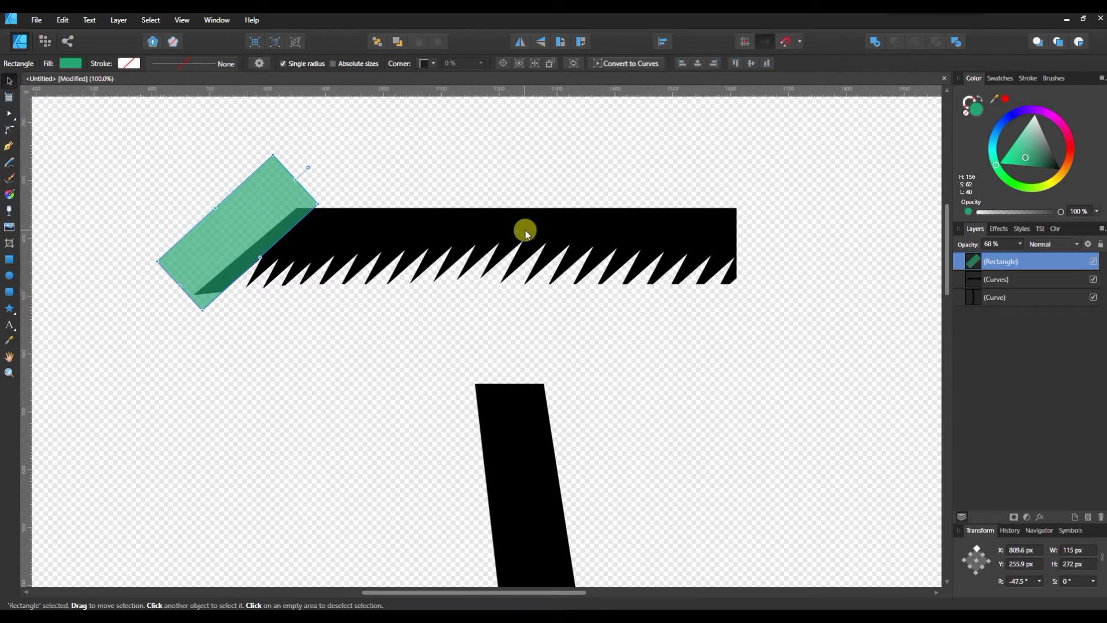
# - Try trimming the bar's slanted end by subtracting the semi-transparent rectangle, and undo the cut
pyautogui.keyDown('shift'); pyautogui.click(1006, 280); pyautogui.keyUp('shift')
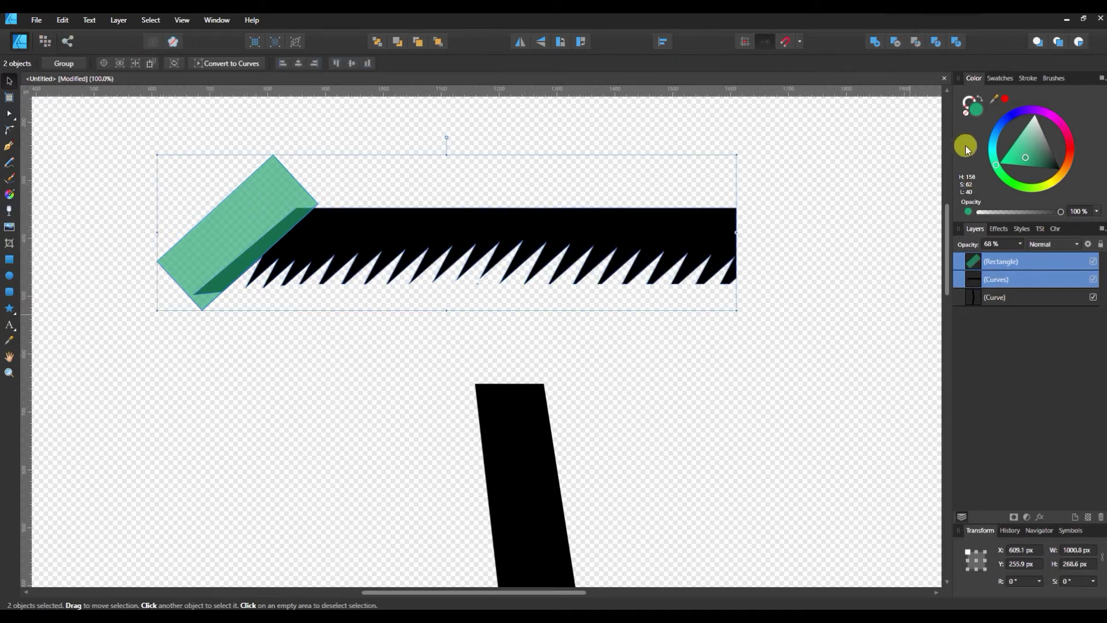
pyautogui.click(898, 43)
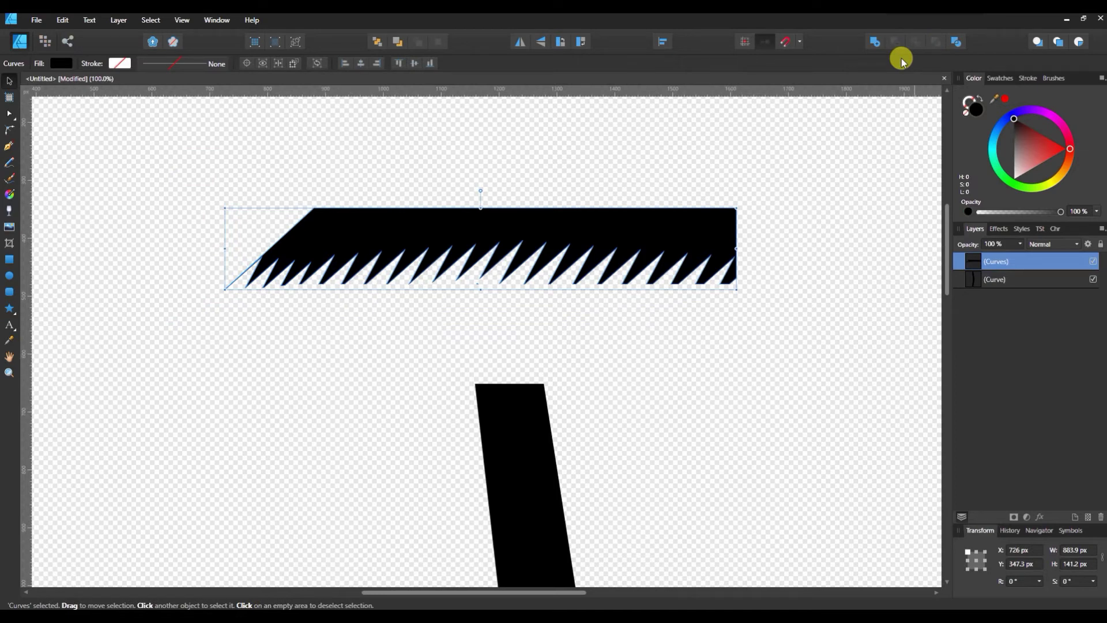
pyautogui.hotkey('ctrl', 'z')
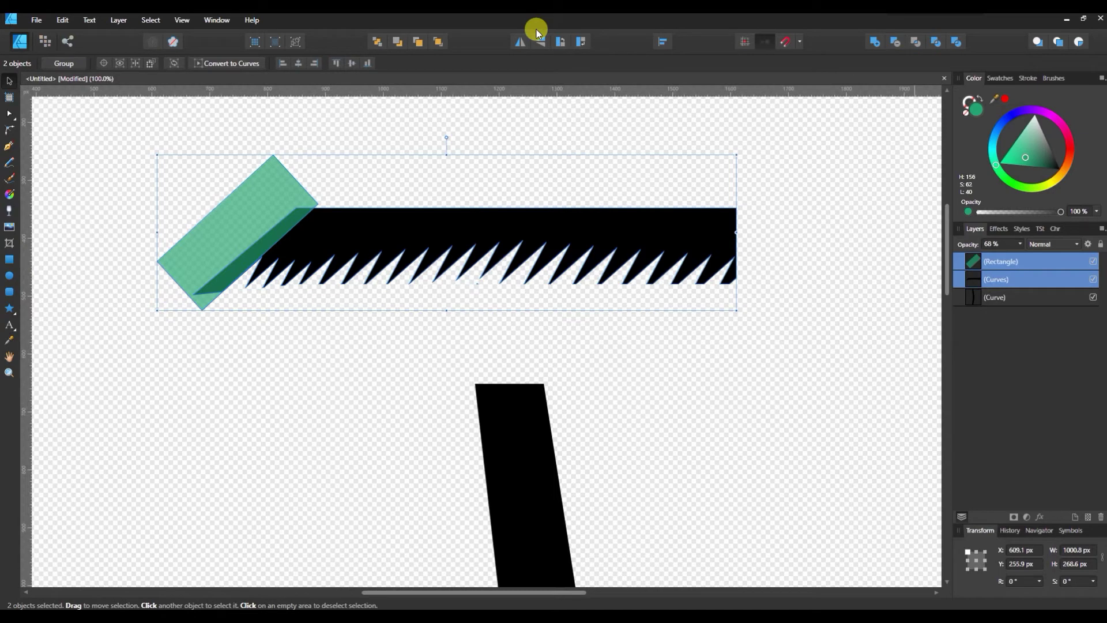
# - Move the green rectangle off the bar's upper slant, rotate it to about -36.9° over the lower tip, and subtract it from the toothed bar
pyautogui.click(269, 212)
pyautogui.moveTo(269, 210); pyautogui.dragTo(258, 207)
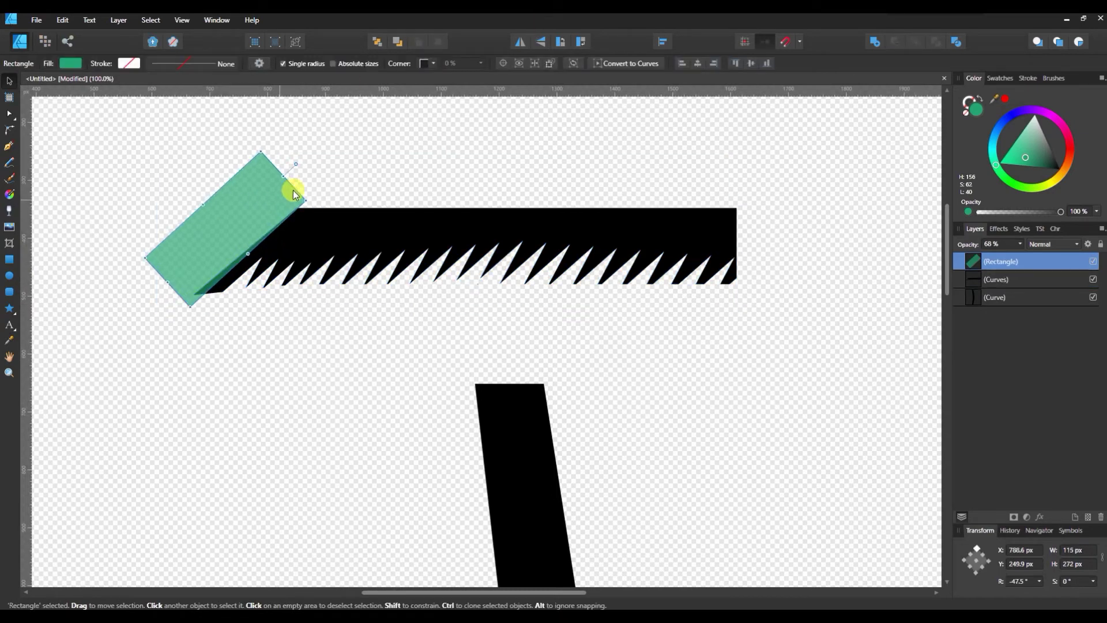
pyautogui.click(293, 165)
pyautogui.click(279, 185)
pyautogui.moveTo(297, 164); pyautogui.dragTo(283, 153)
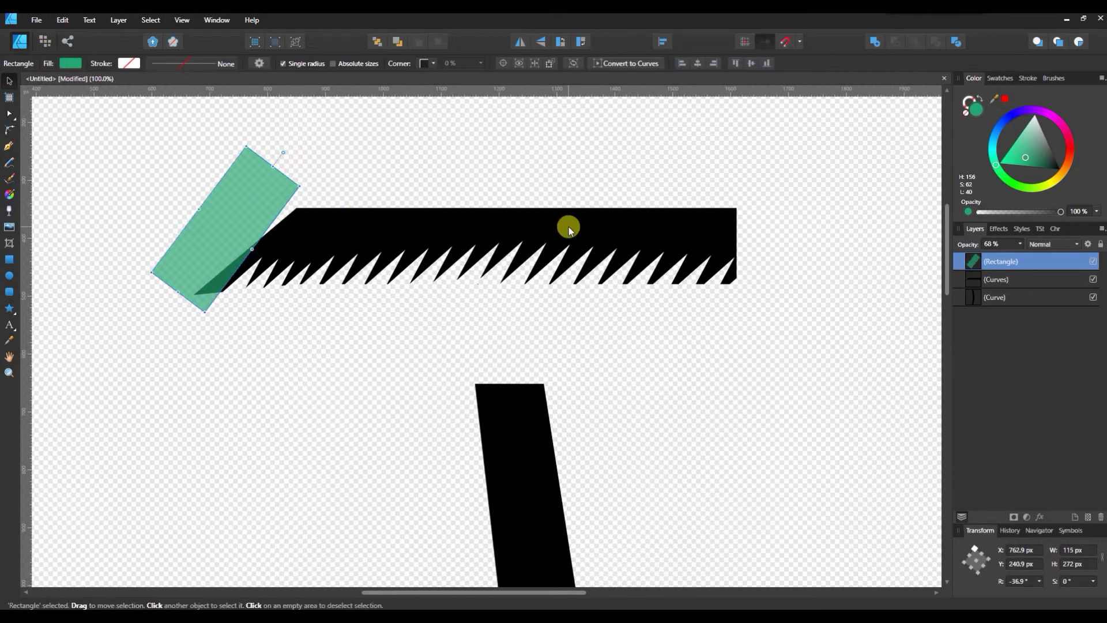
pyautogui.keyDown('shift'); pyautogui.click(1038, 279); pyautogui.keyUp('shift')
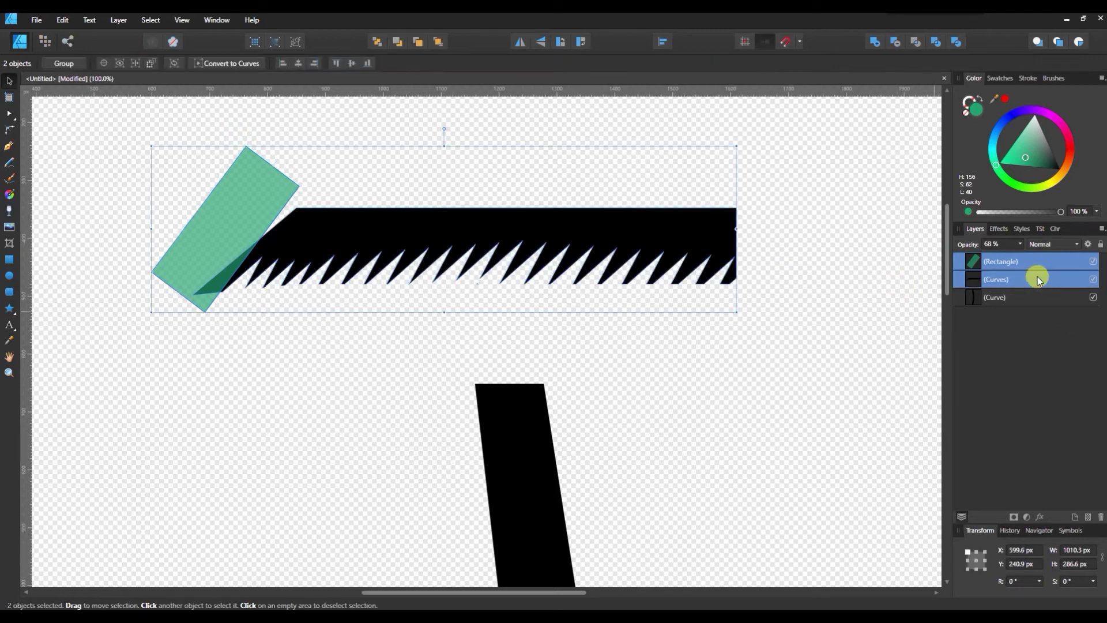
pyautogui.click(894, 43)
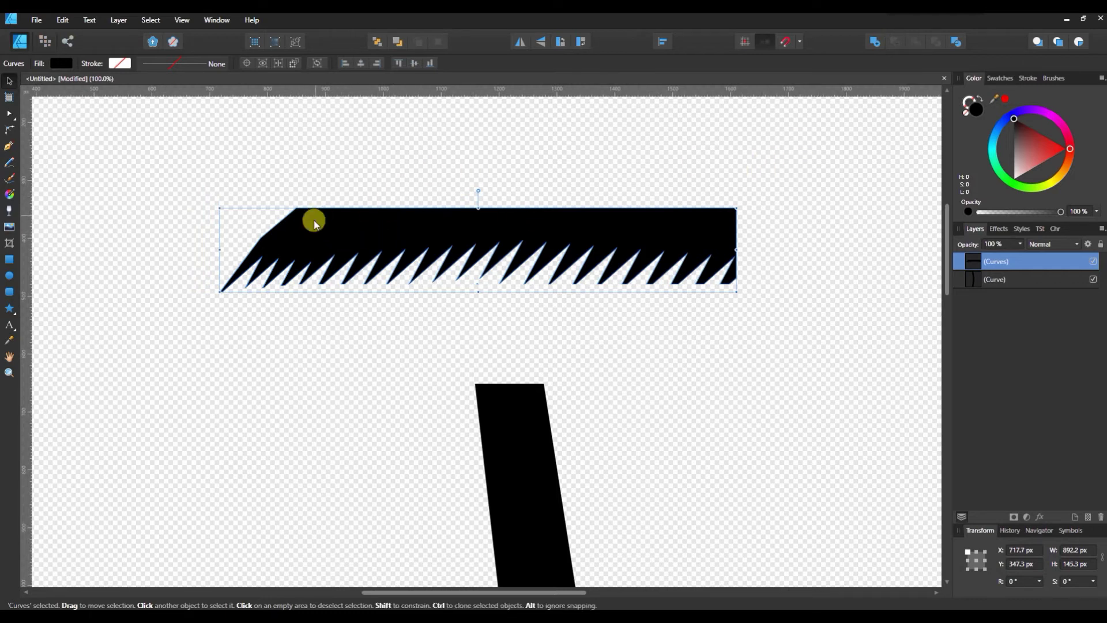
# - Round the corner midway along the toothed bar's slanted end with the Corner tool, using a radius of about 266 px
pyautogui.click(10, 113)
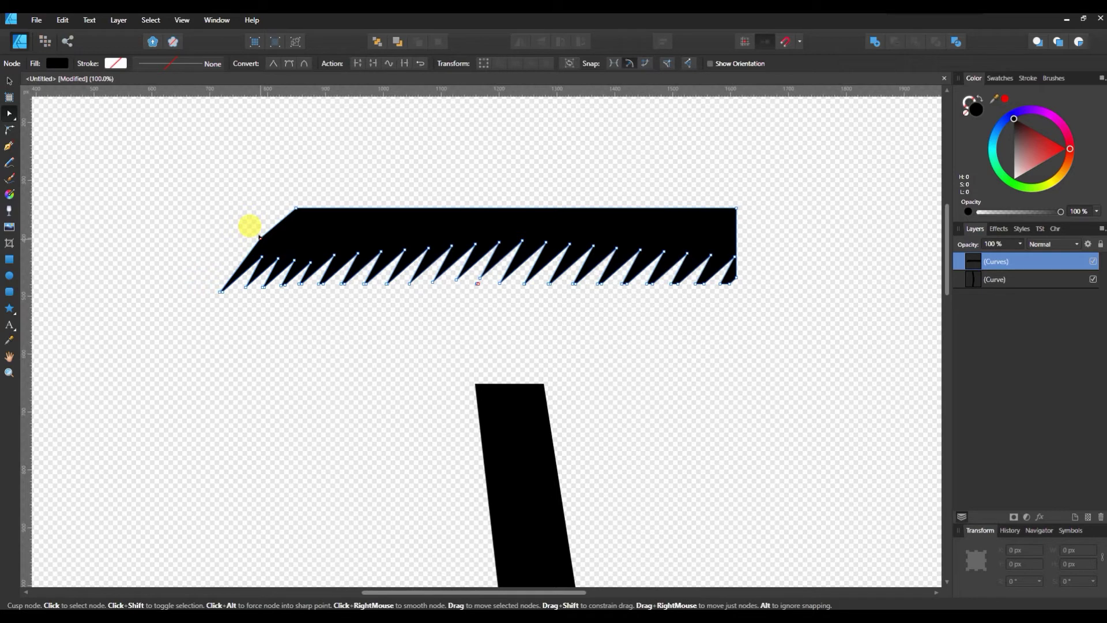
pyautogui.click(9, 130)
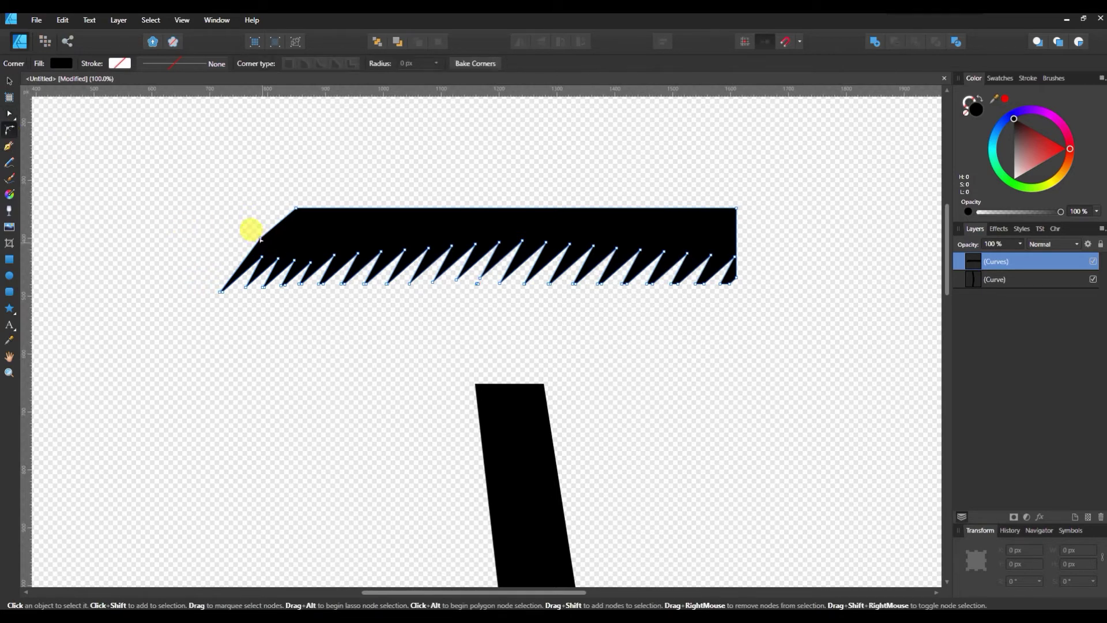
pyautogui.moveTo(260, 237); pyautogui.dragTo(367, 322)
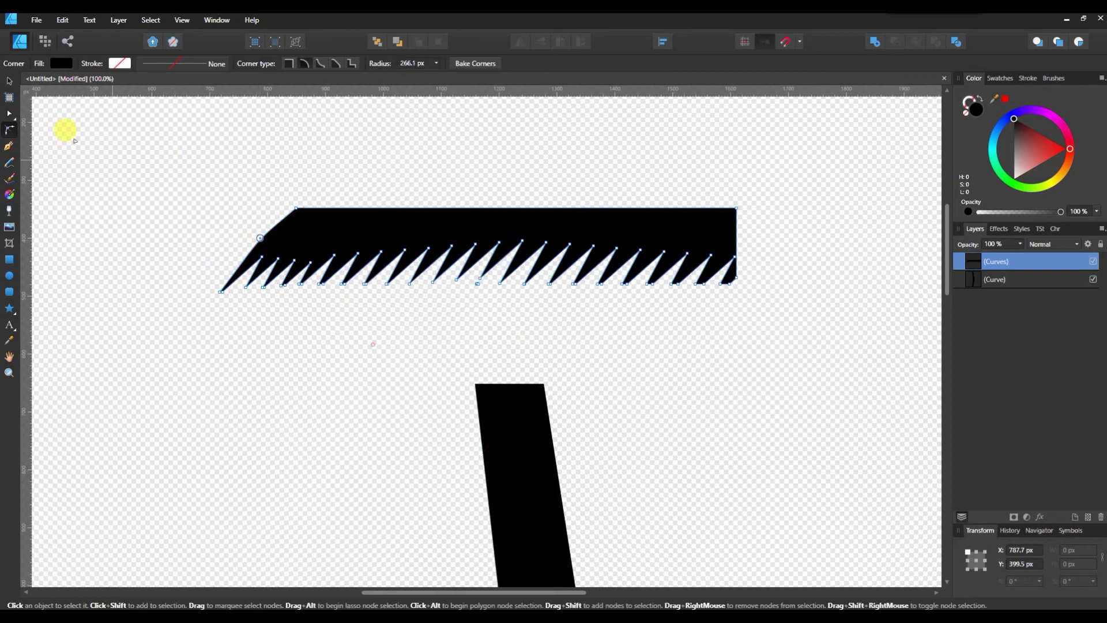
pyautogui.click(9, 81)
pyautogui.click(143, 305)
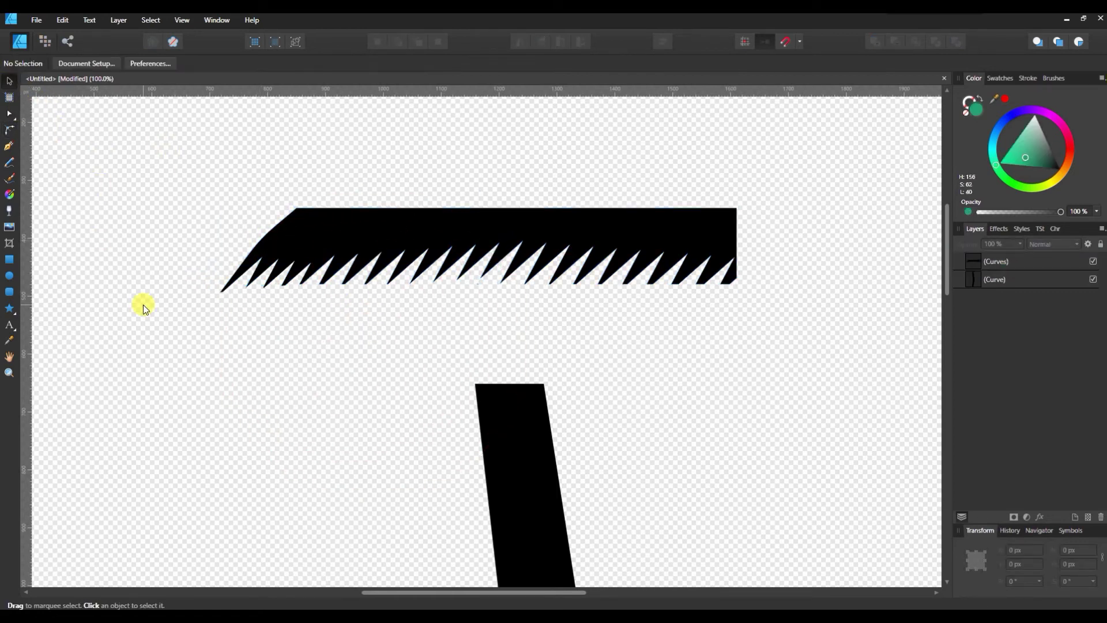
# - Round the toothed bar's upper corner, where the slant meets the top edge, to a radius of about 75 px
pyautogui.click(9, 130)
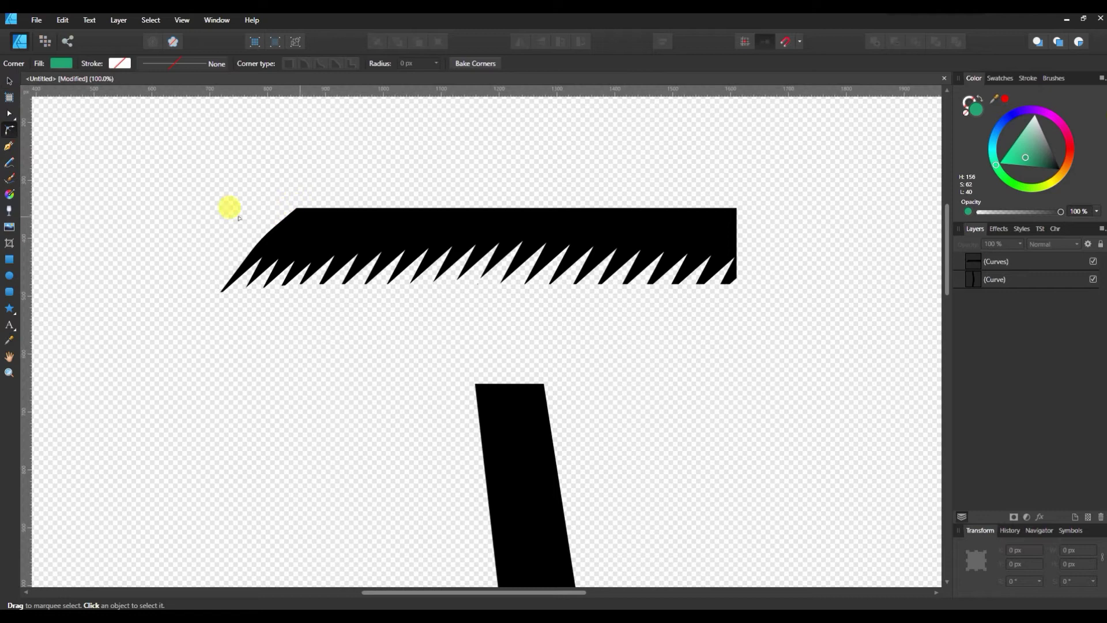
pyautogui.click(1000, 262)
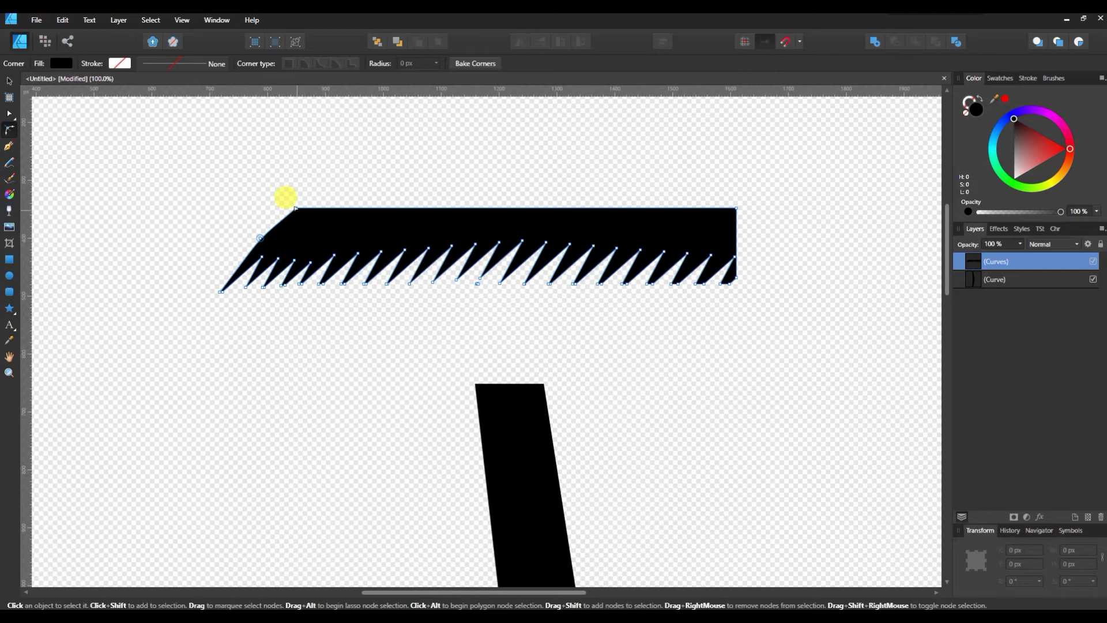
pyautogui.moveTo(294, 217); pyautogui.dragTo(325, 243)
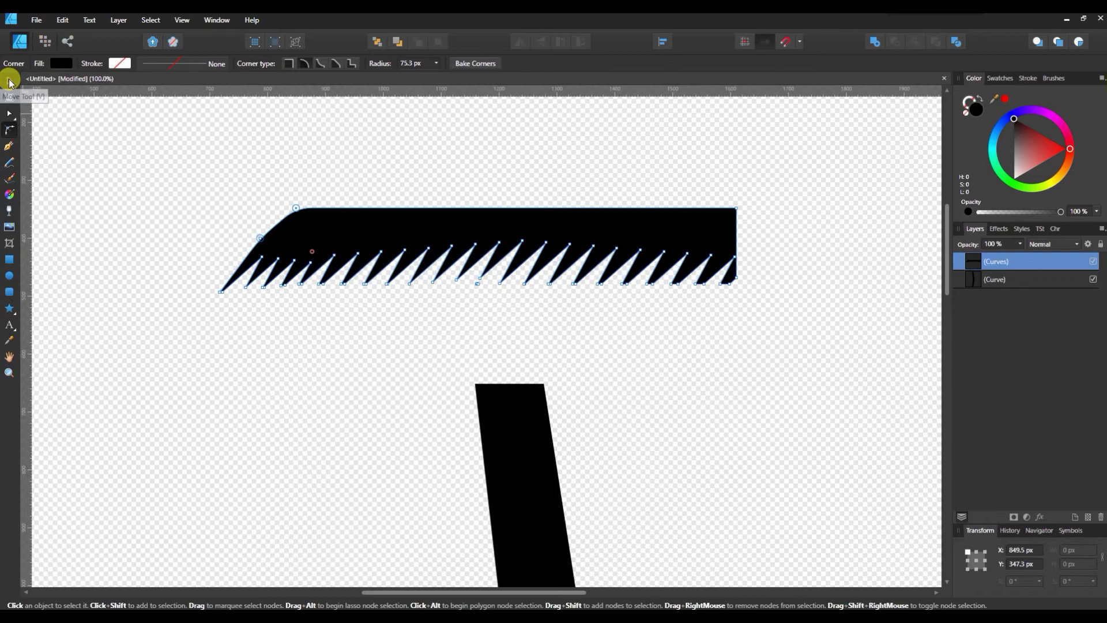
pyautogui.click(9, 80)
pyautogui.click(227, 286)
# - Move the upright bar slightly down and attach the toothed bar to its top as a leaf, rotated to about 26.7°
pyautogui.hotkey('ctrl', '0')
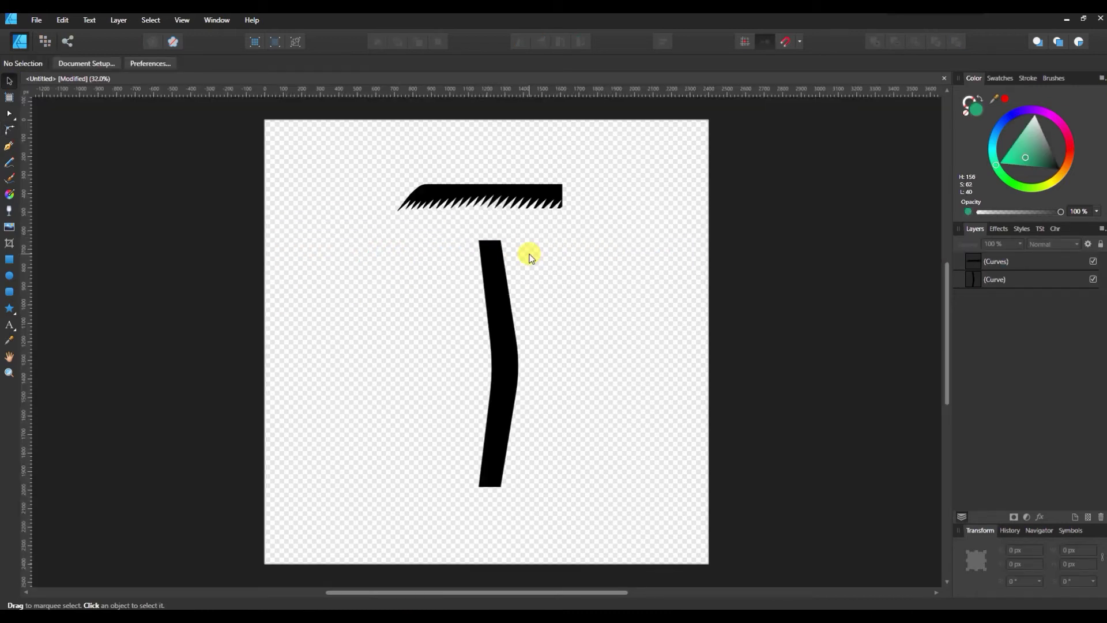
pyautogui.moveTo(491, 274); pyautogui.dragTo(489, 308)
pyautogui.click(502, 193)
pyautogui.moveTo(503, 194); pyautogui.dragTo(431, 284)
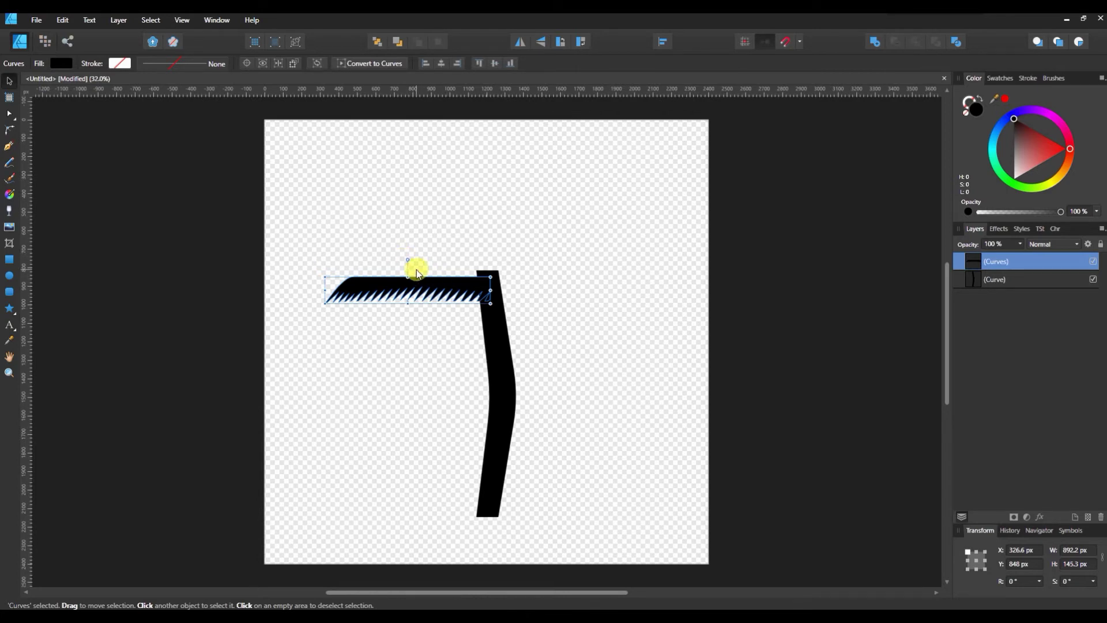
pyautogui.moveTo(408, 260); pyautogui.dragTo(432, 316)
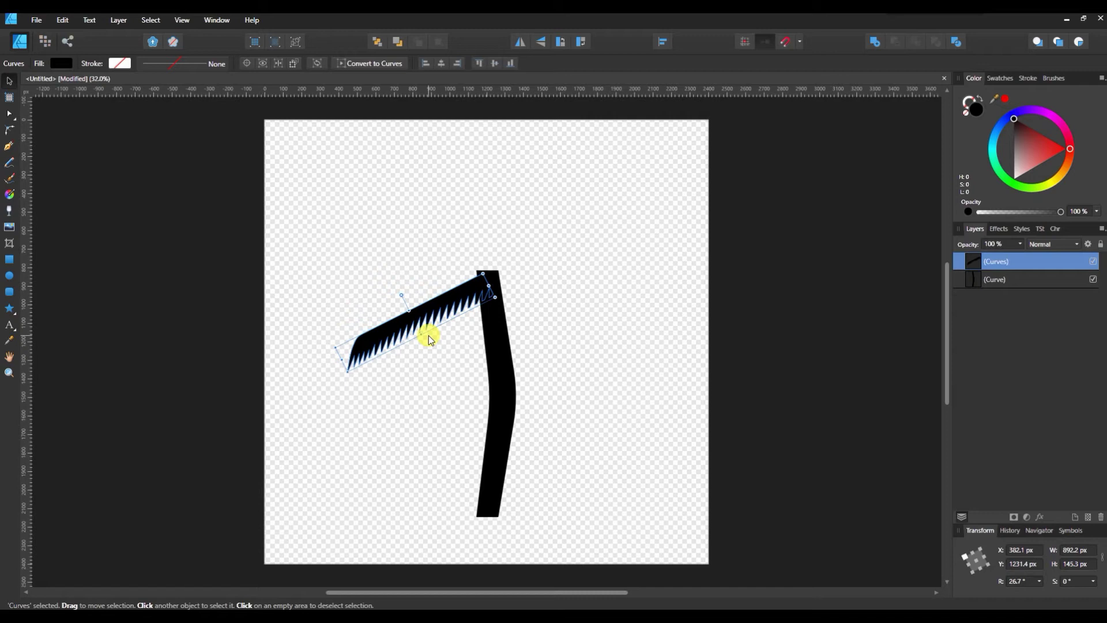
# - Duplicate the leaf and swing the copy upward around the trunk's top, to about 9.8° rotation and 8.9° shear
pyautogui.hotkey('ctrl', 'j')
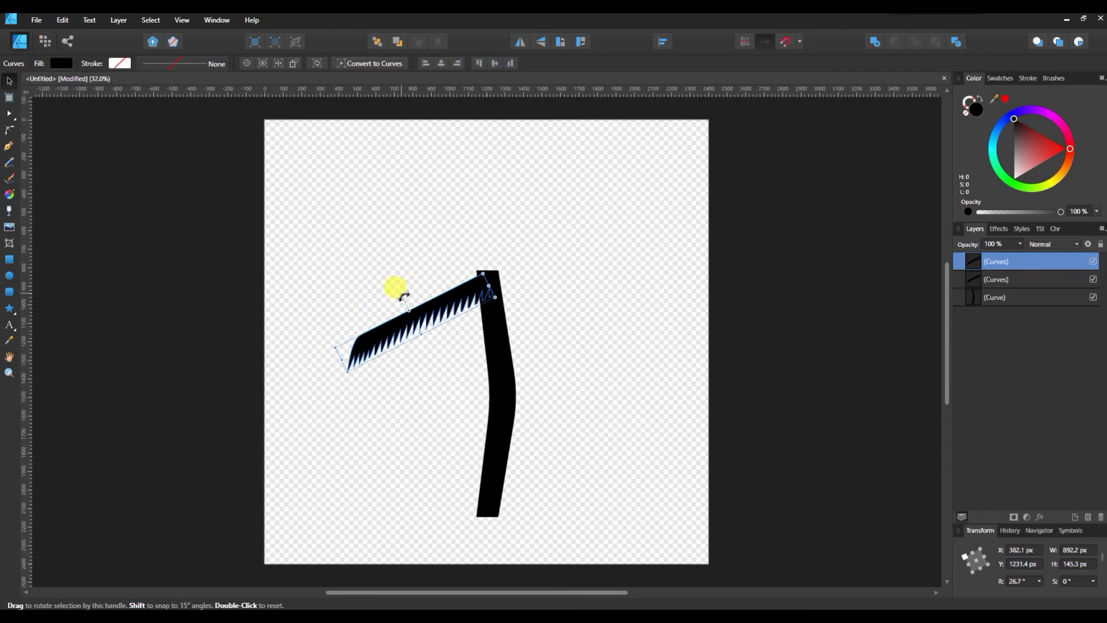
pyautogui.moveTo(404, 293)
pyautogui.mouseDown()
pyautogui.moveTo(413, 294)
pyautogui.moveTo(402, 306)
pyautogui.mouseUp()
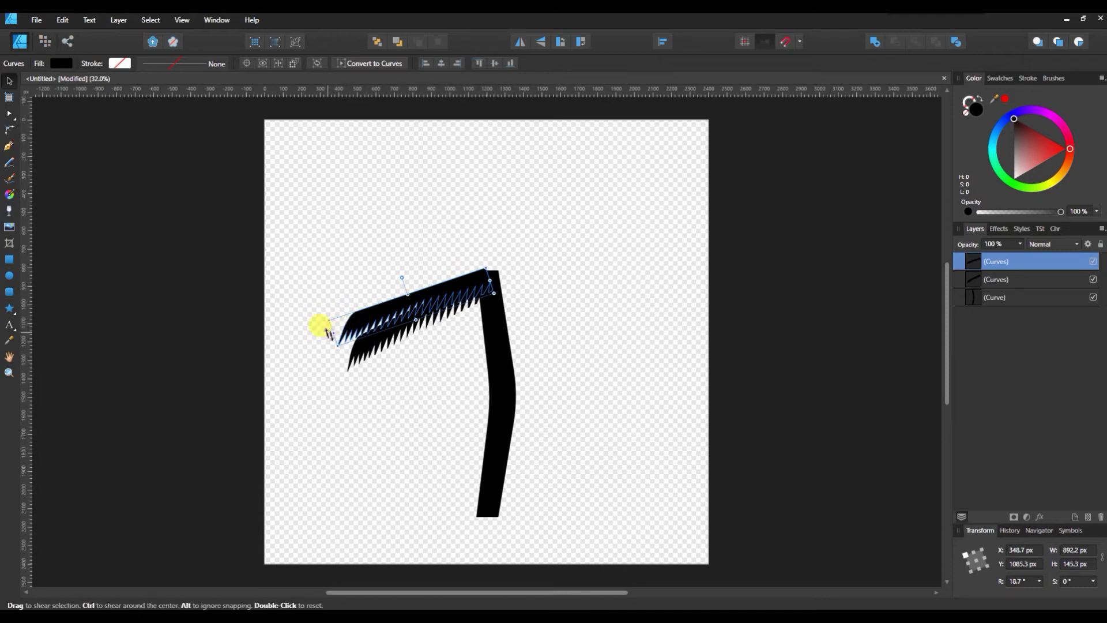
pyautogui.moveTo(327, 330); pyautogui.dragTo(327, 307)
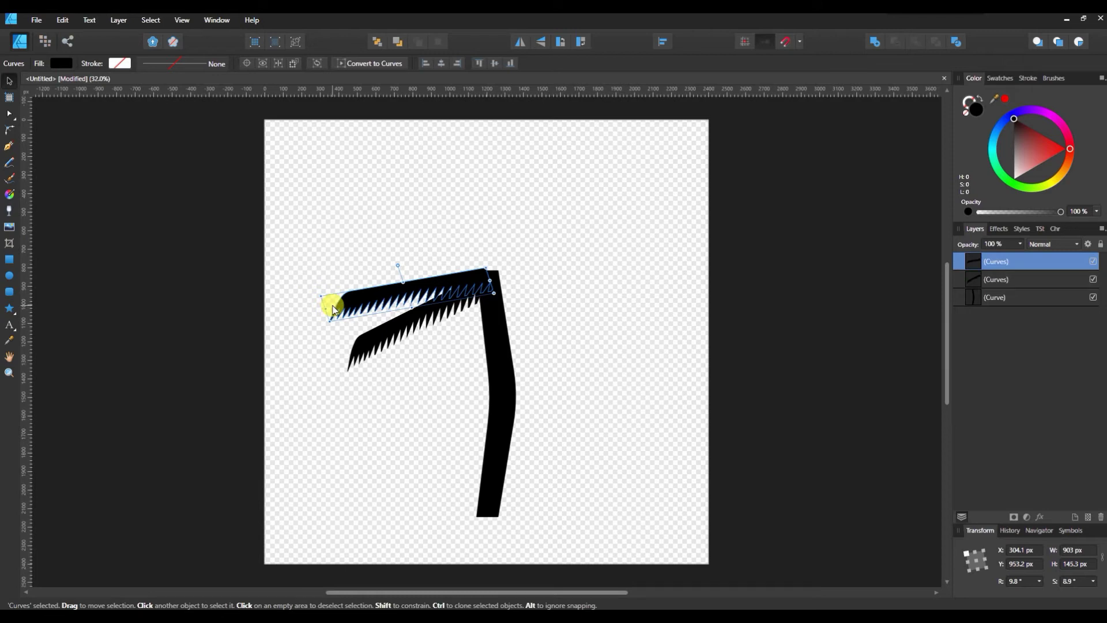
# - Repeat the duplicate with its transformation eight times to fan leaves up the trunk's left side
pyautogui.hotkey('ctrl', 'j')
pyautogui.hotkey('ctrl', 'j')
pyautogui.hotkey('ctrl', 'j')
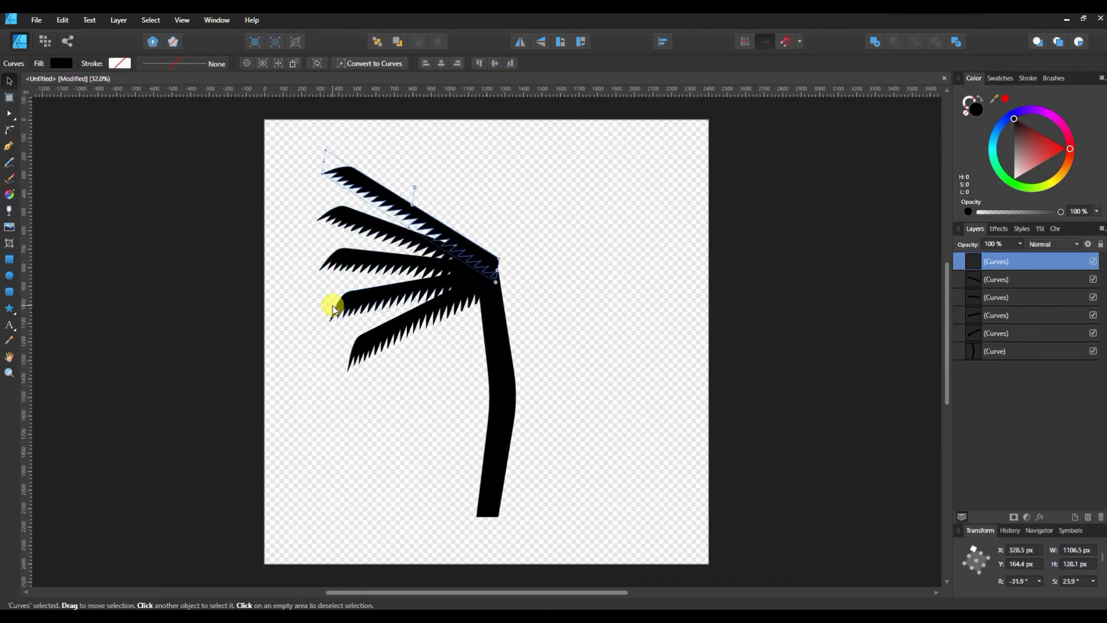
pyautogui.hotkey('ctrl', 'j')
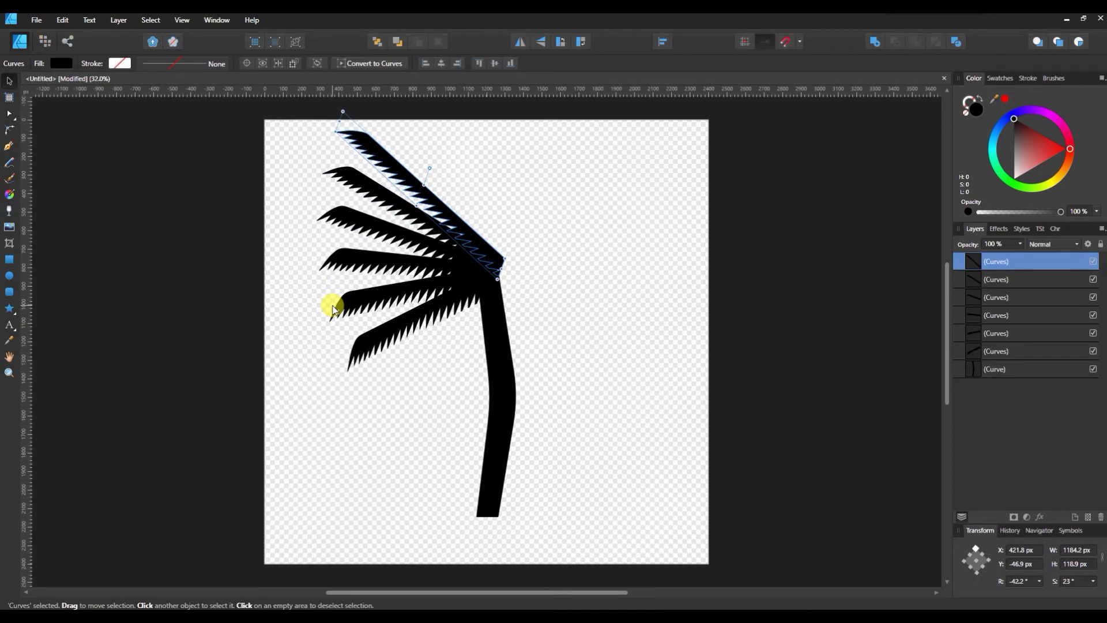
pyautogui.hotkey('ctrl', 'j')
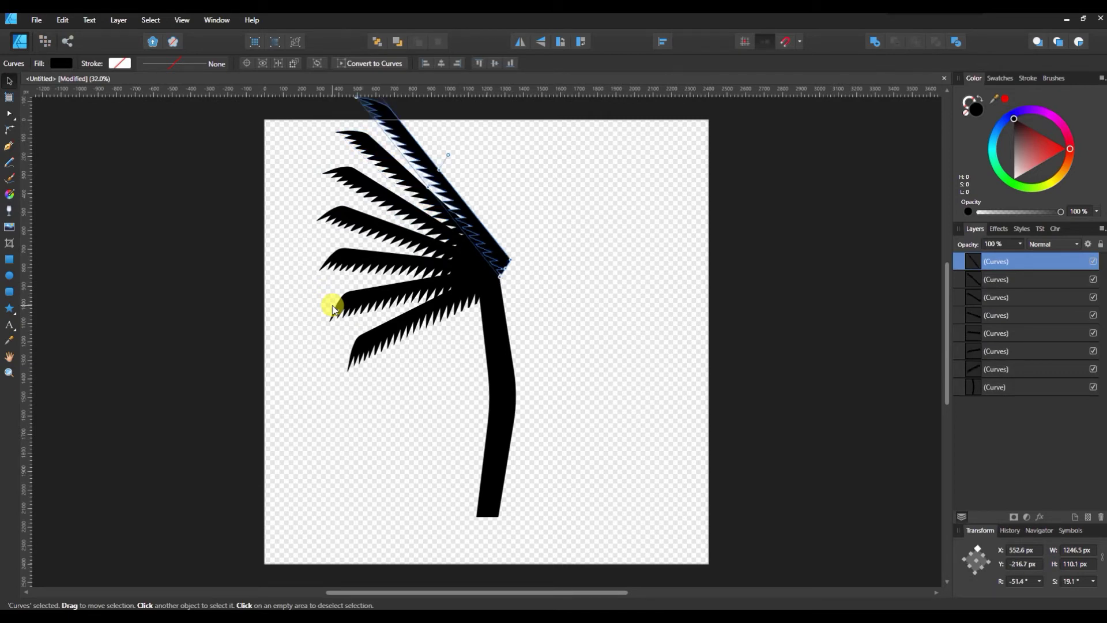
pyautogui.hotkey('ctrl', 'j')
pyautogui.hotkey('ctrl', 'j')
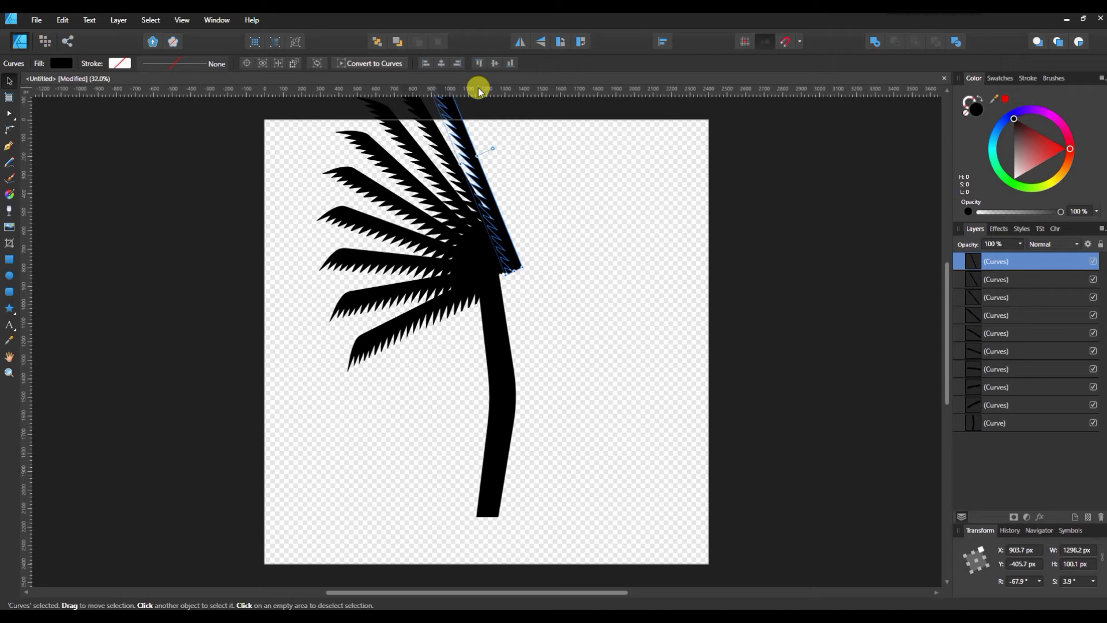
pyautogui.hotkey('ctrl', 'j')
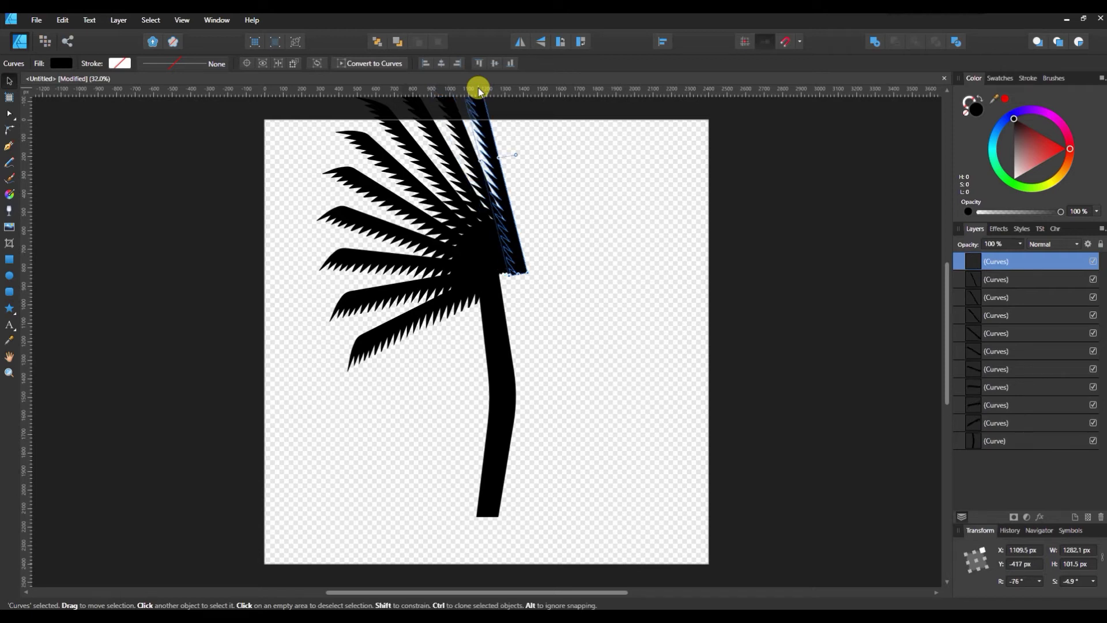
# - Flip the last leaf copy horizontally and attach it to the trunk's top on the right side, rotated to about -47.5°
pyautogui.click(519, 43)
pyautogui.moveTo(476, 203); pyautogui.dragTo(511, 201)
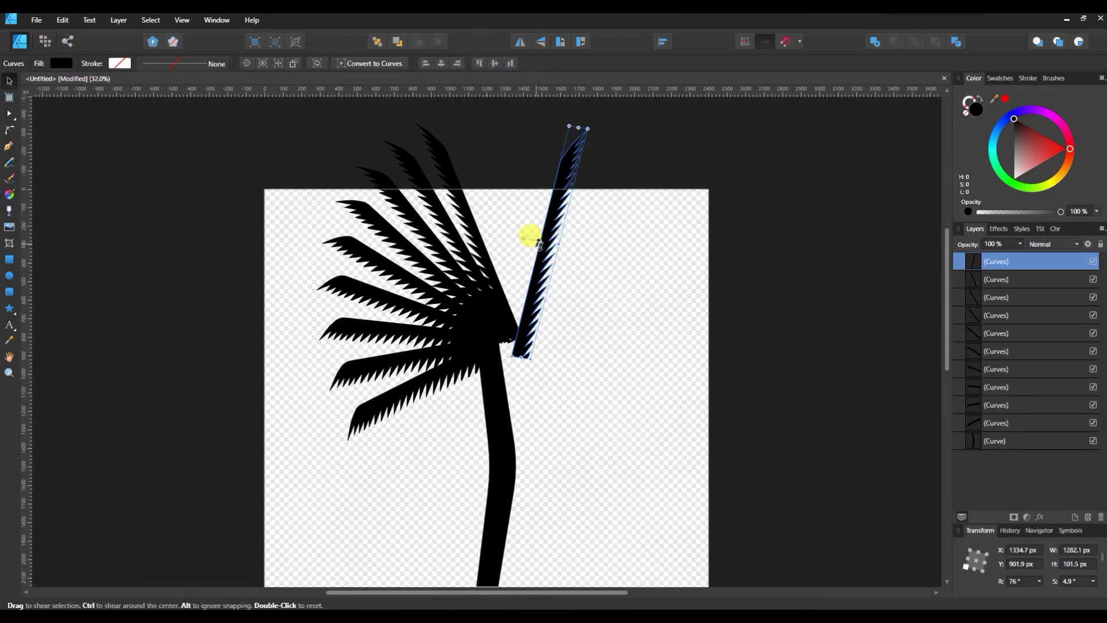
pyautogui.moveTo(526, 240); pyautogui.dragTo(561, 404)
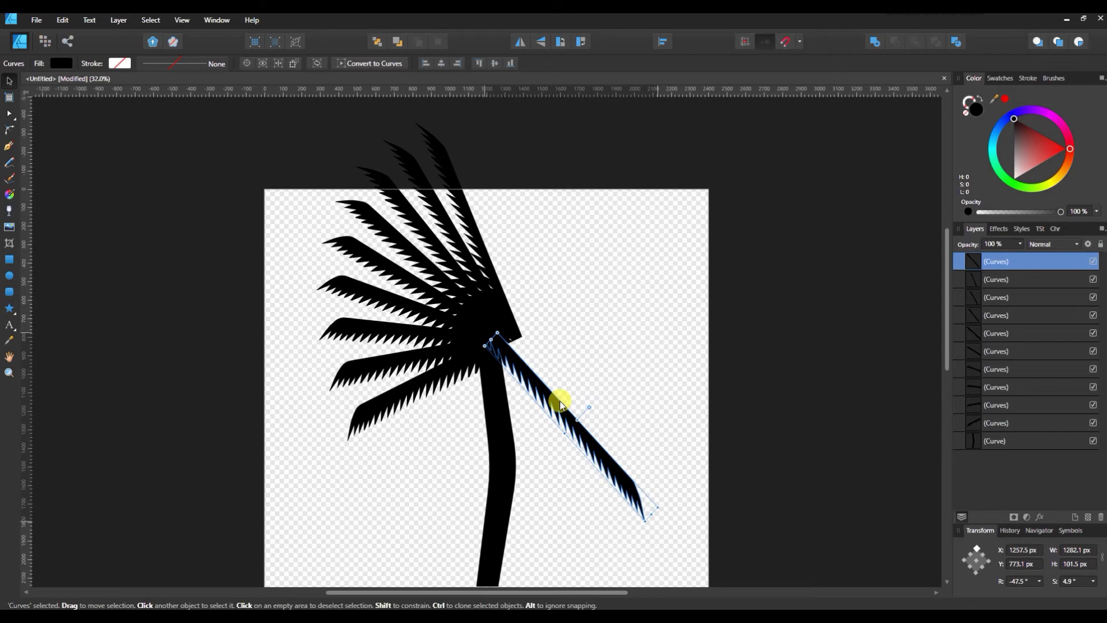
# - Shorten the right leaf to about 943 px, widen it to about 141 px, and reposition it at about X 1264, Y 761 px
pyautogui.moveTo(656, 510); pyautogui.dragTo(618, 461)
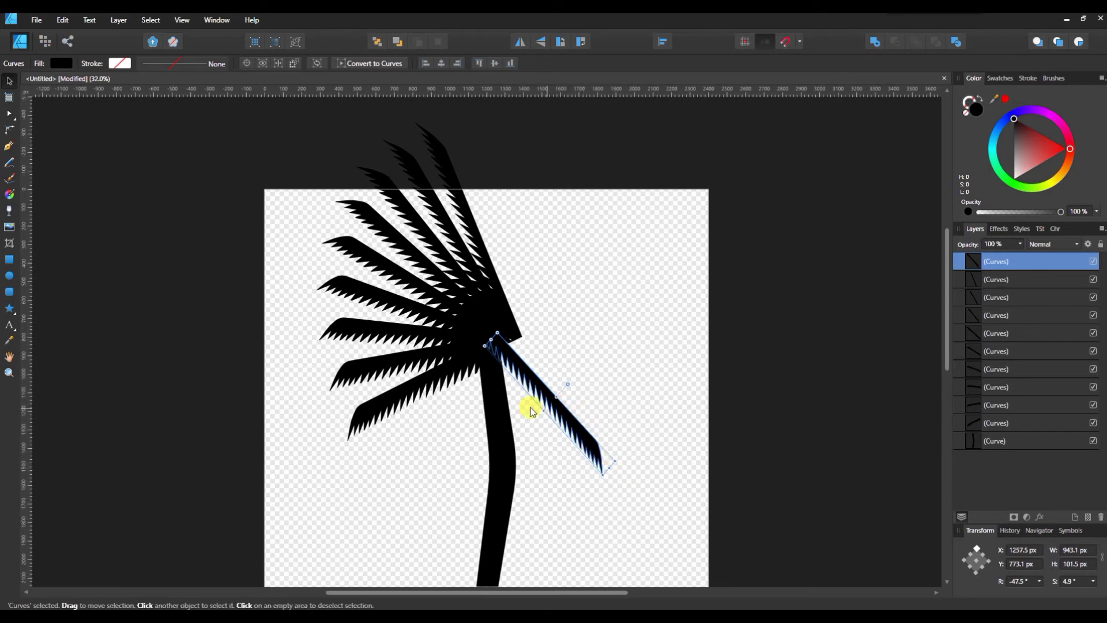
pyautogui.moveTo(541, 414); pyautogui.dragTo(551, 392)
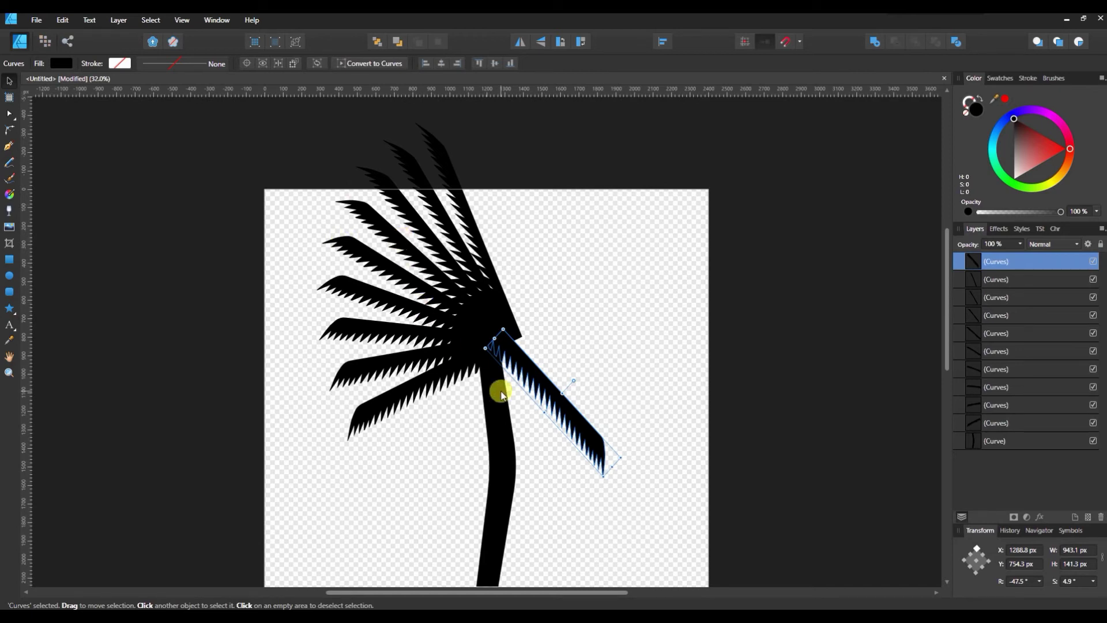
pyautogui.moveTo(497, 343); pyautogui.dragTo(497, 345)
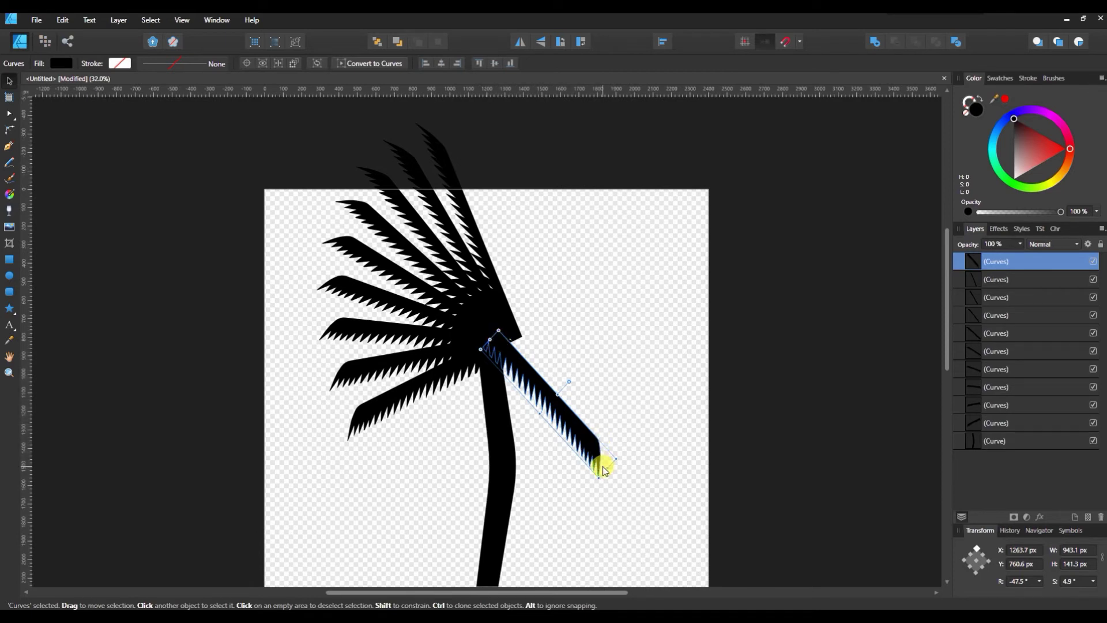
# - Try duplicating the shortened right leaf, and undo it
pyautogui.hotkey('ctrl', 'j')
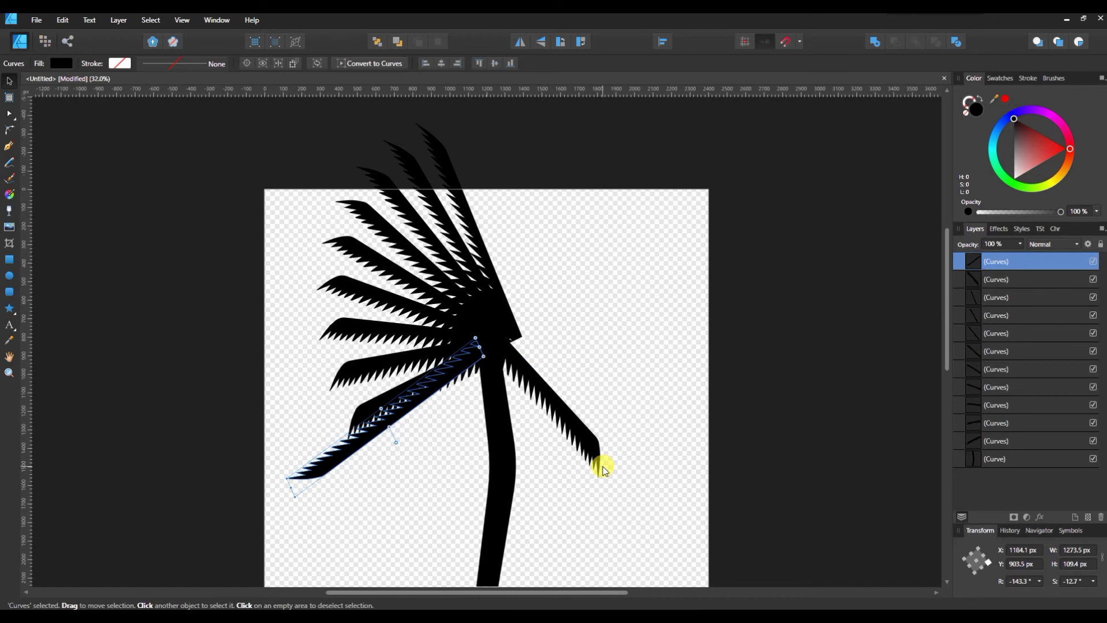
pyautogui.hotkey('ctrl', 'z')
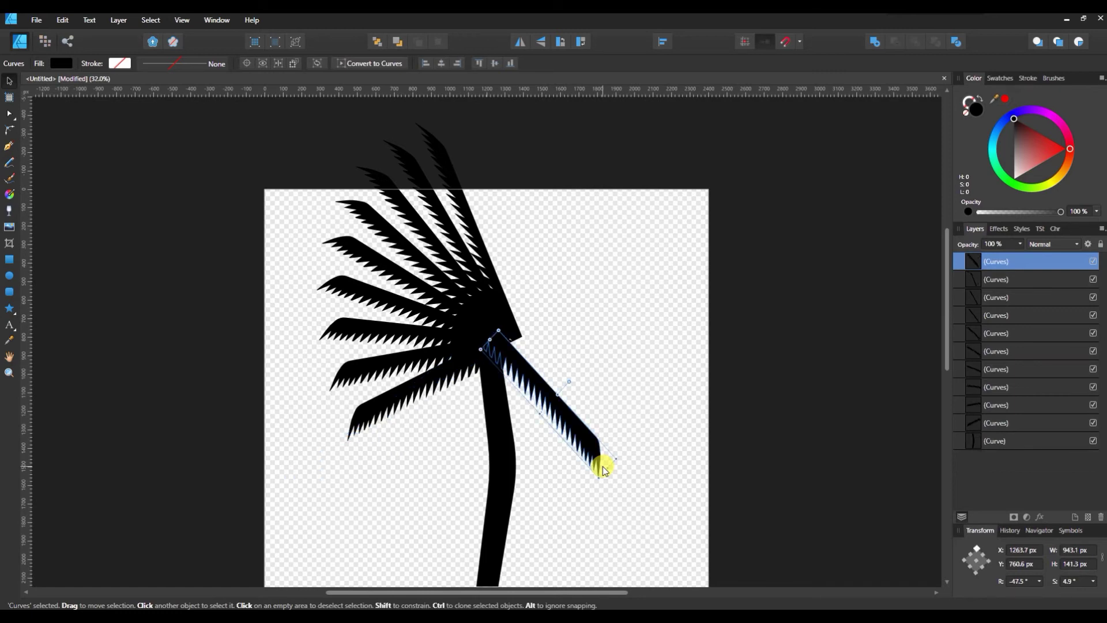
# - Reselect and duplicate the right leaf, and shear the copy upward from the trunk's top to about -28.1° rotation and -14.5° shear
pyautogui.click(1008, 280)
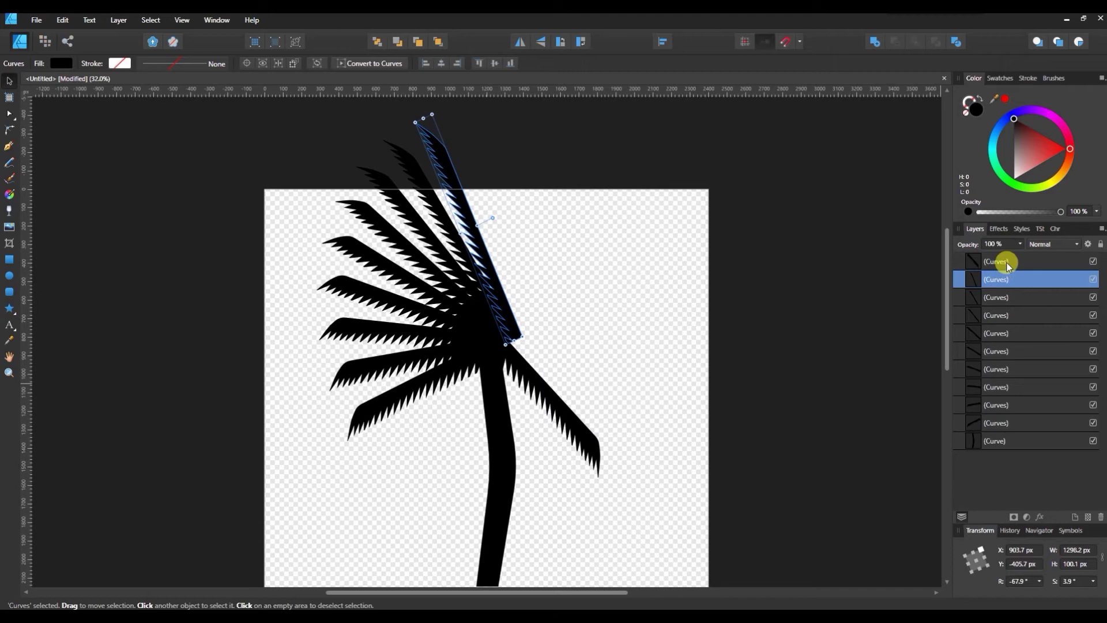
pyautogui.click(1007, 261)
pyautogui.hotkey('ctrl', 'j')
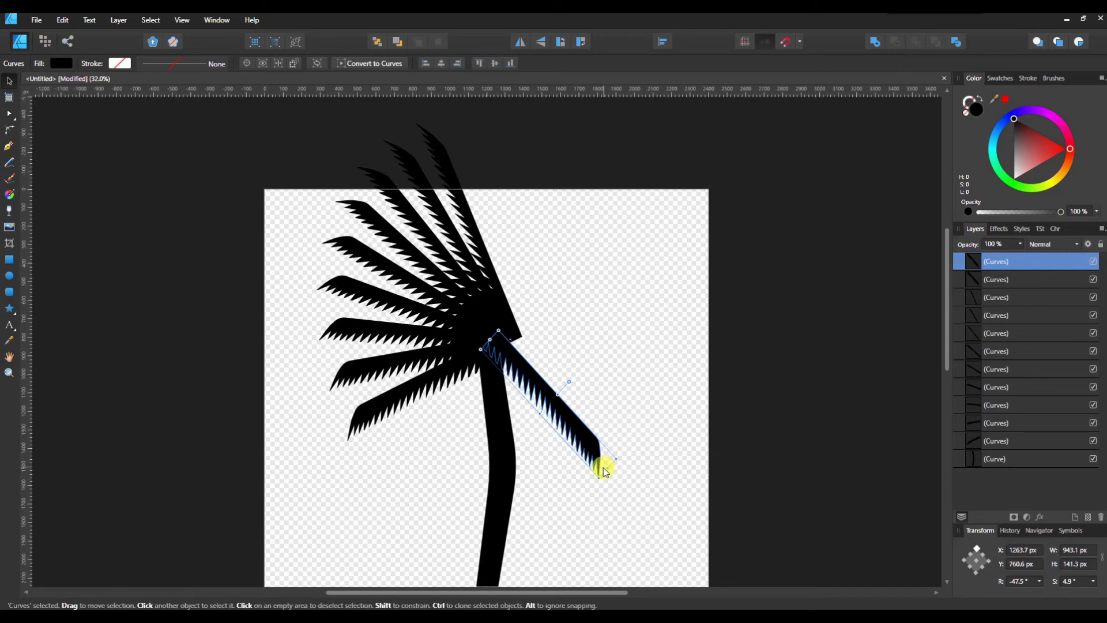
pyautogui.moveTo(602, 468); pyautogui.dragTo(647, 438)
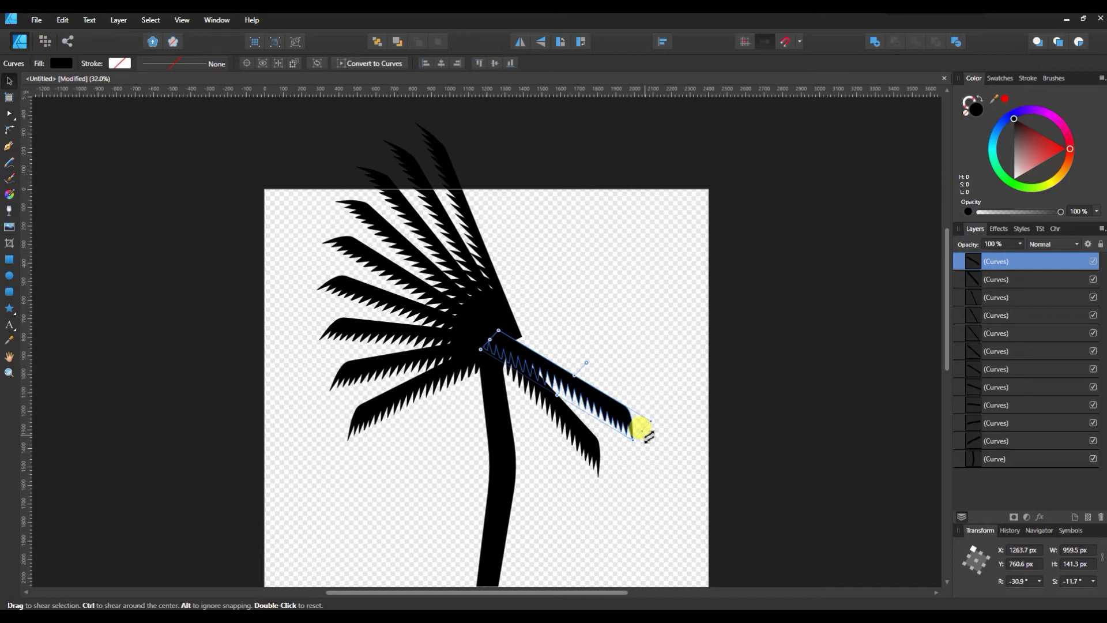
pyautogui.moveTo(640, 427); pyautogui.dragTo(647, 422)
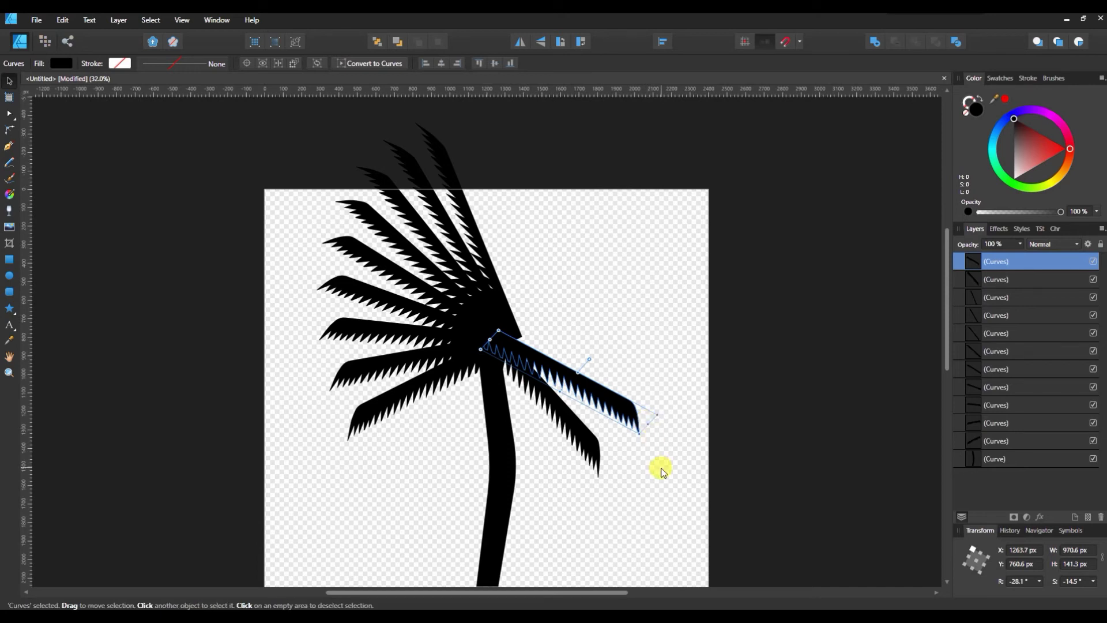
# - Repeat the right leaf's sheared duplicate three times to continue the fan upward on the right side
pyautogui.hotkey('ctrl', 'j')
pyautogui.hotkey('ctrl', 'j')
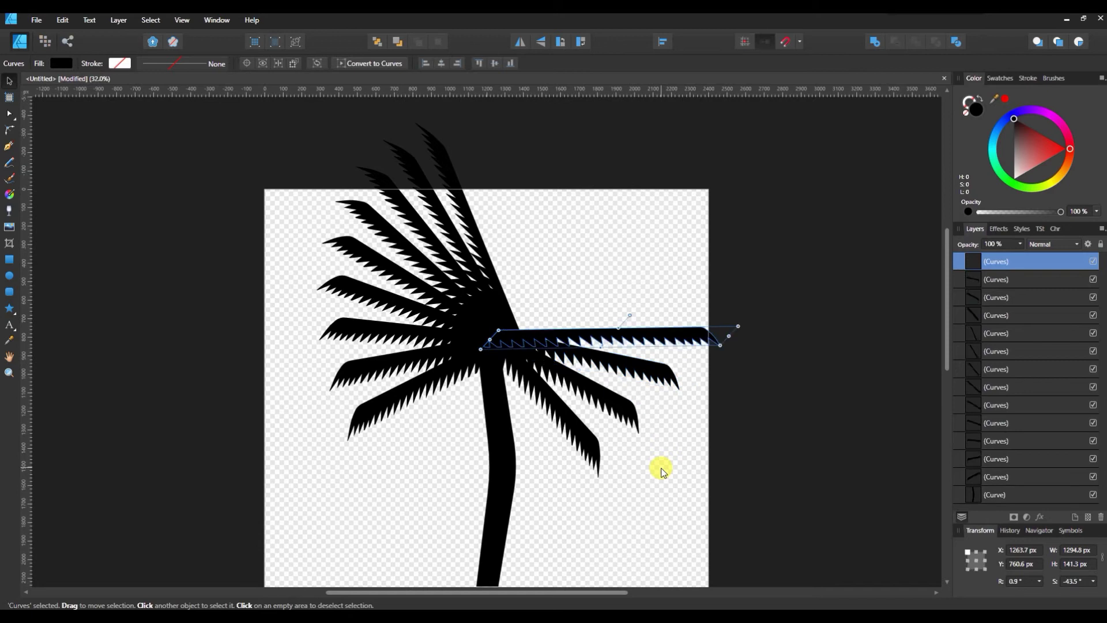
pyautogui.hotkey('ctrl', 'j')
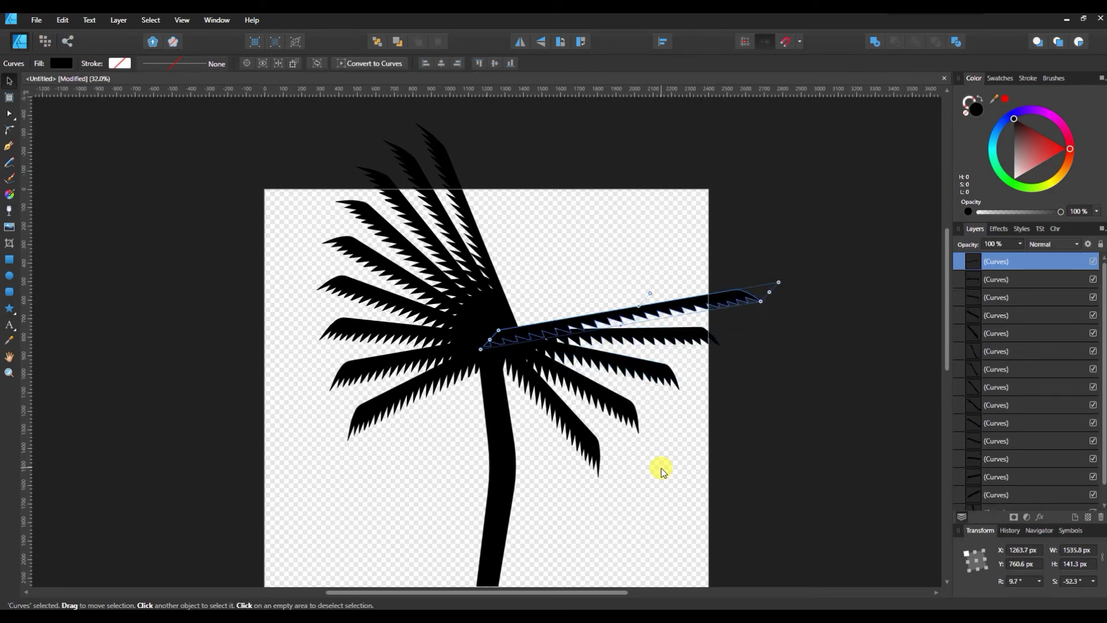
# - Repeat the right leaf's sheared duplicate six more times to extend the fan upward
pyautogui.hotkey('ctrl', 'j')
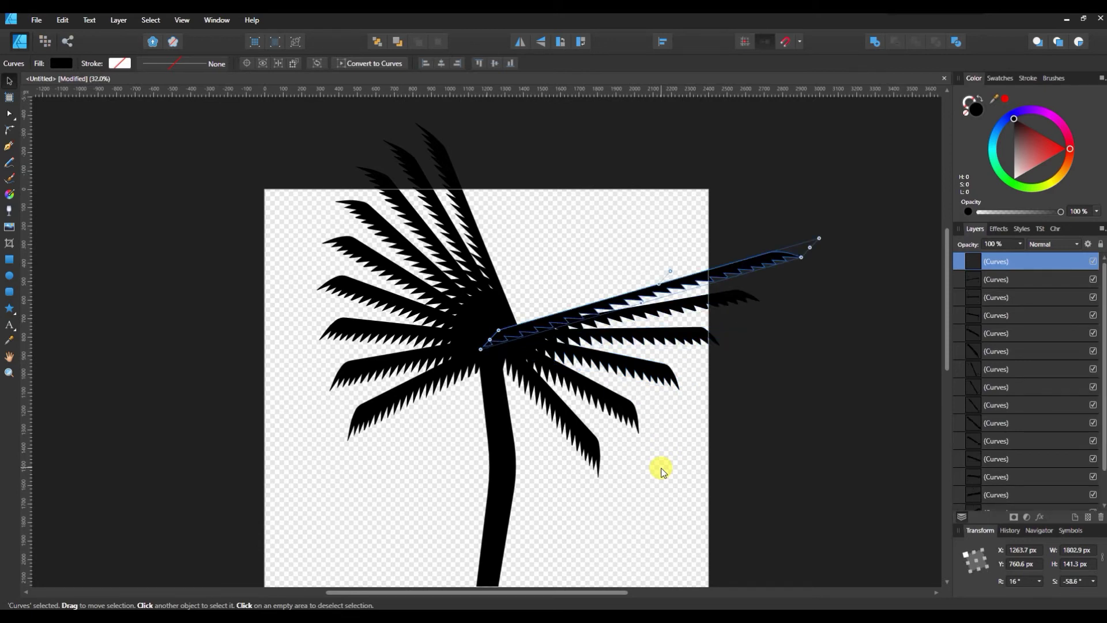
pyautogui.hotkey('ctrl', 'j')
pyautogui.hotkey('ctrl', 'j')
pyautogui.hotkey('ctrl', 'j')
pyautogui.hotkey('ctrl', 'j')
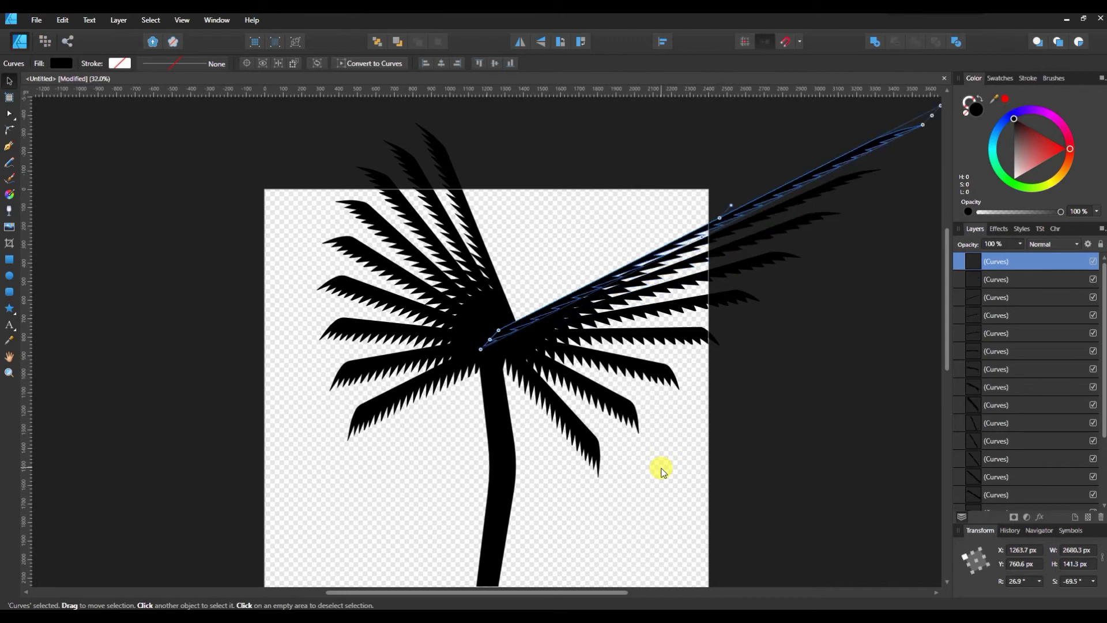
pyautogui.hotkey('ctrl', 'j')
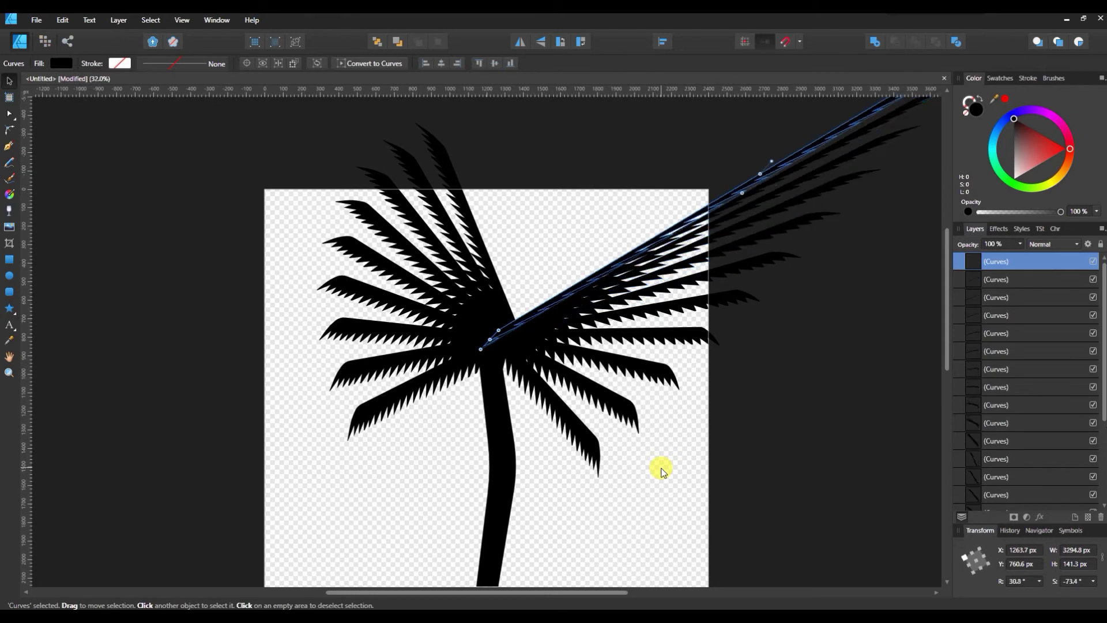
# - Undo all the sheared duplicates and the shear, back to the unsheared copy of the right leaf
pyautogui.hotkey('ctrl', 'z')
pyautogui.hotkey('ctrl', 'z')
pyautogui.hotkey('ctrl', 'z')
pyautogui.hotkey('ctrl', 'z')
pyautogui.hotkey('ctrl', 'z')
pyautogui.hotkey('ctrl', 'z')
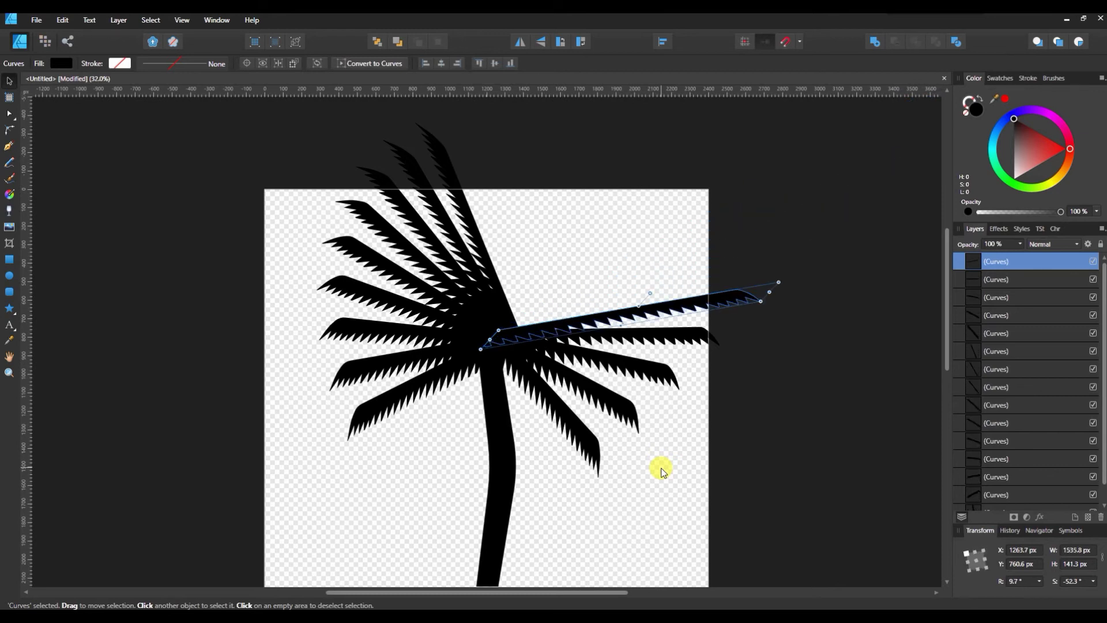
pyautogui.hotkey('ctrl', 'z')
pyautogui.hotkey('ctrl', 'z')
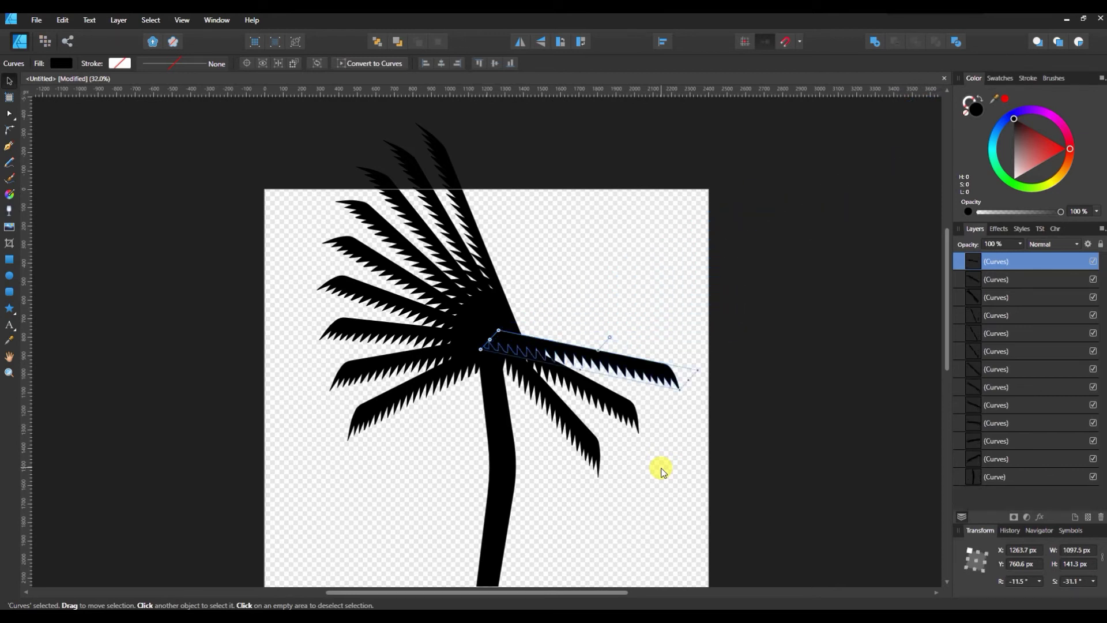
pyautogui.hotkey('ctrl', 'z')
pyautogui.hotkey('ctrl', 'z')
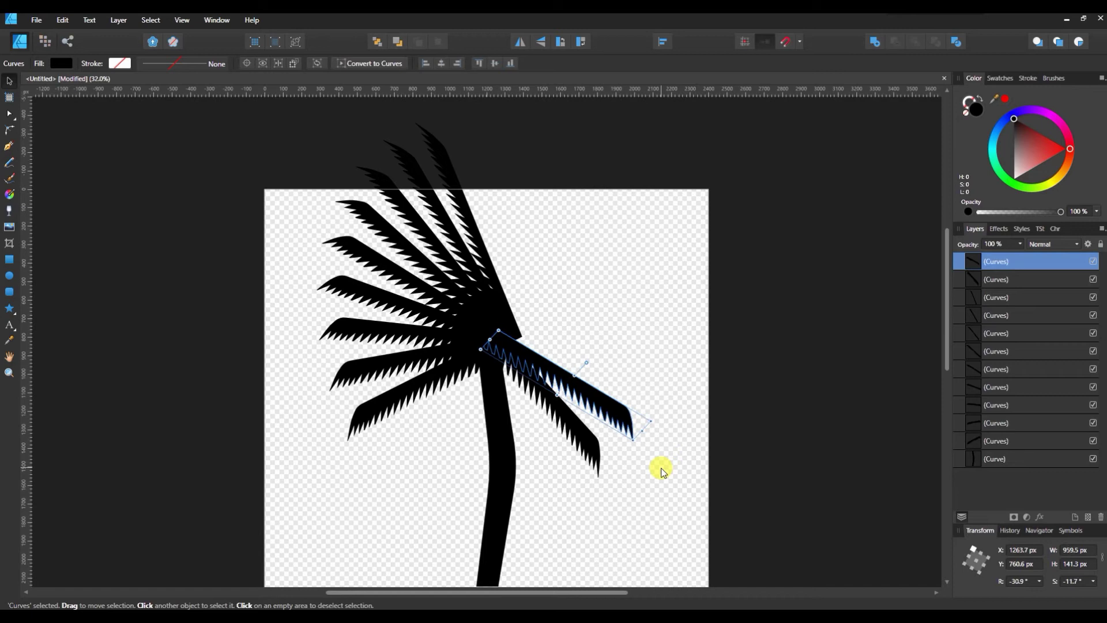
pyautogui.hotkey('ctrl', 'z')
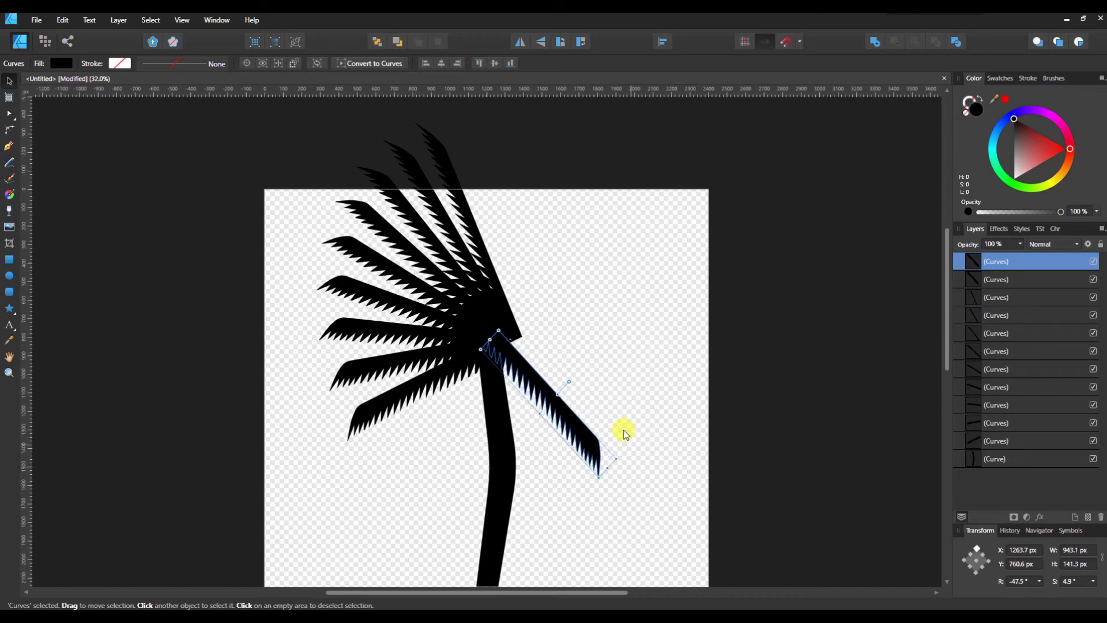
# - Rotate the right leaf's copy to about -30.5° at about X 1250, Y 722 px, and repeat the duplicate seven times up to vertical
pyautogui.moveTo(571, 383); pyautogui.dragTo(558, 363)
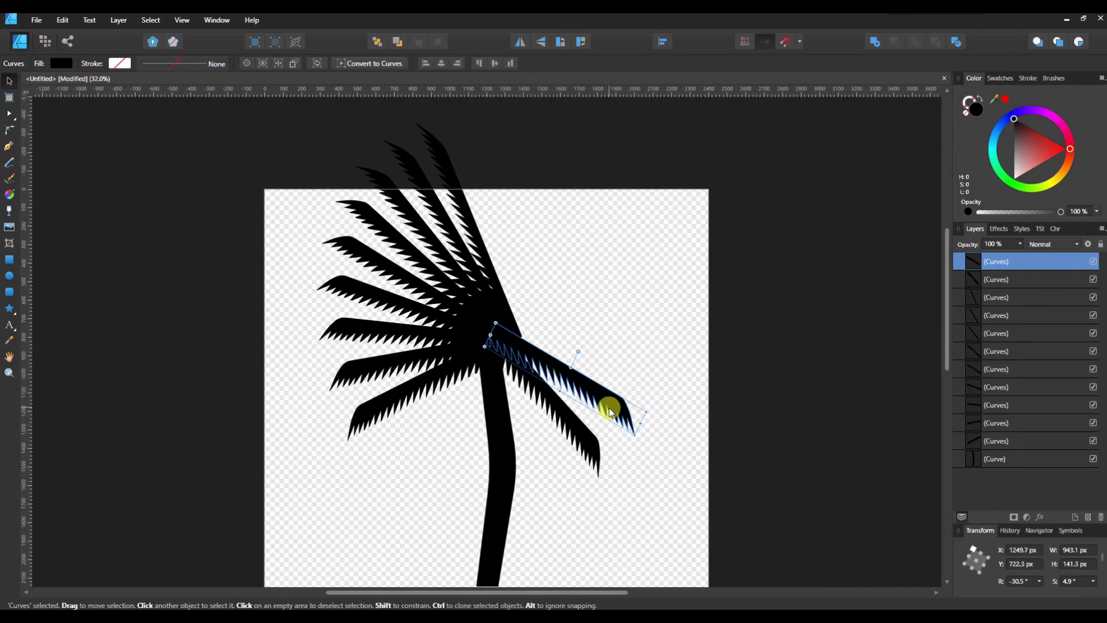
pyautogui.hotkey('ctrl', 'j')
pyautogui.hotkey('ctrl', 'j')
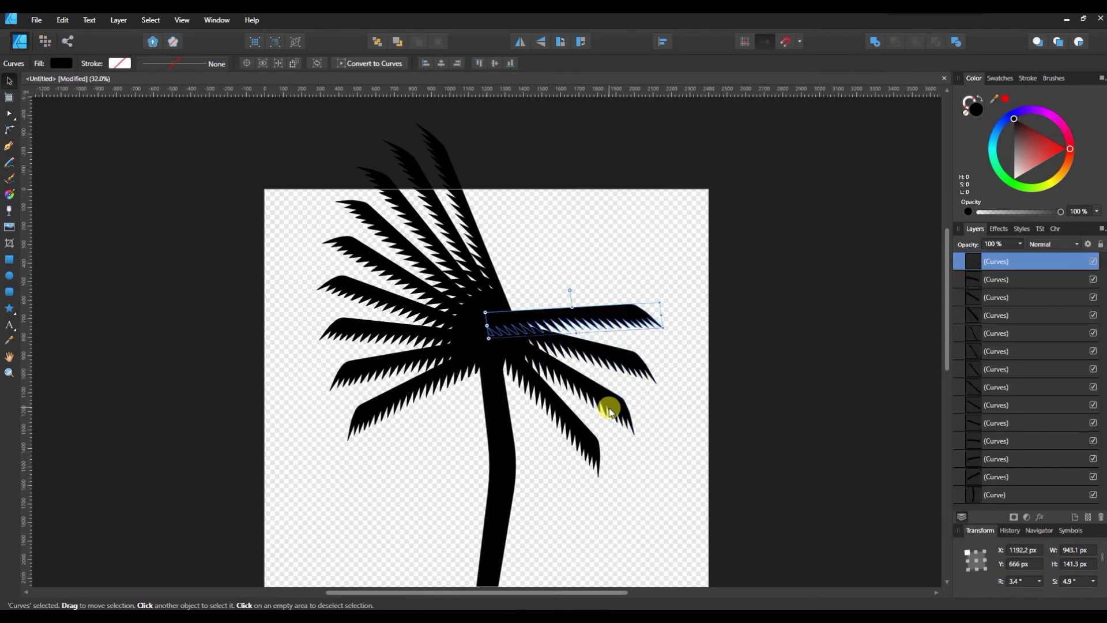
pyautogui.hotkey('ctrl', 'j')
pyautogui.hotkey('ctrl', 'j')
pyautogui.hotkey('ctrl', 'j')
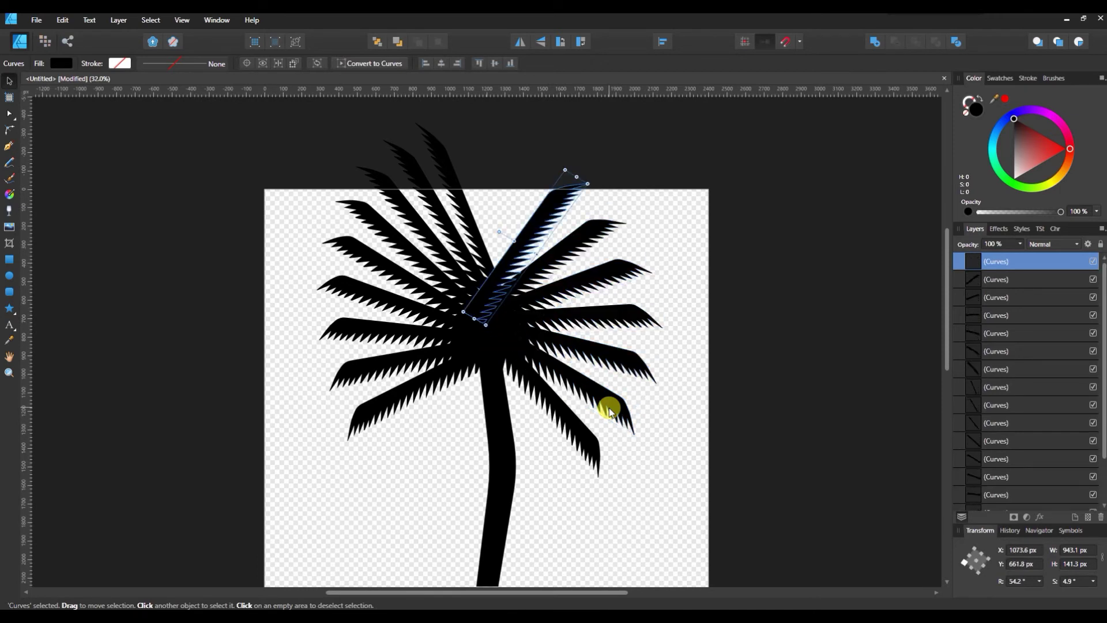
pyautogui.hotkey('ctrl', 'j')
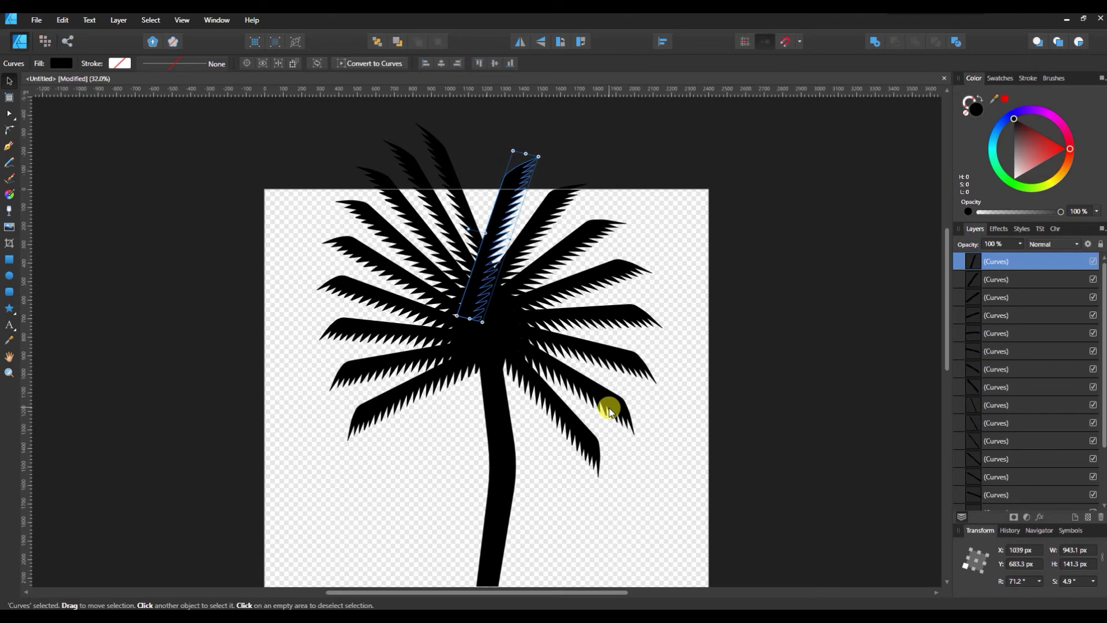
pyautogui.hotkey('ctrl', 'j')
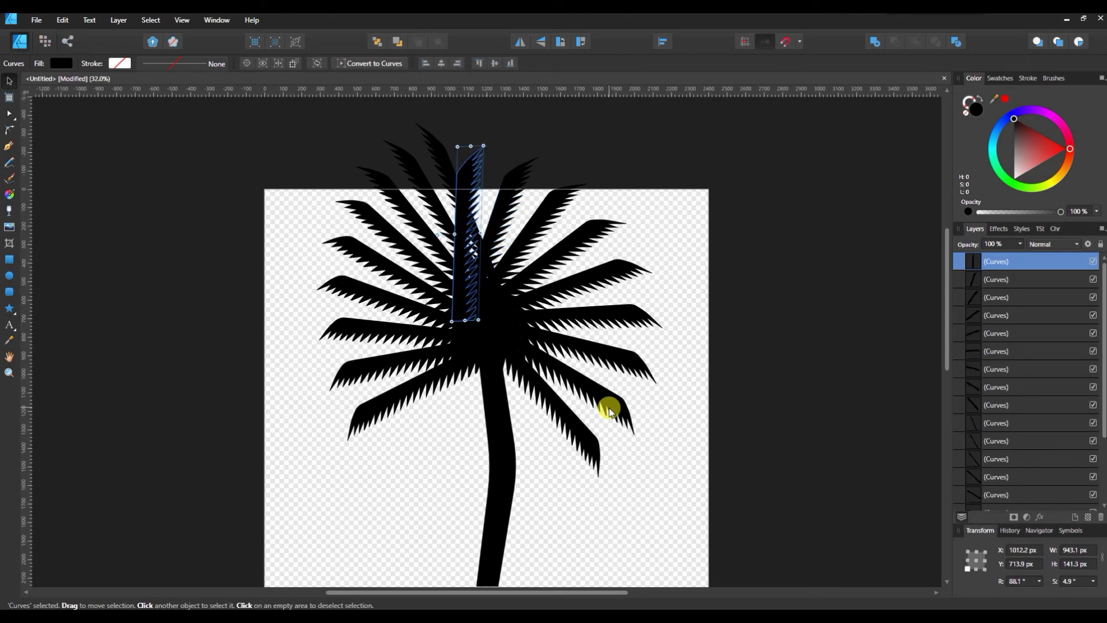
# - Move the vertical leaf right to about X 1091, Y 723 px to fill the gap at the crown's centre
pyautogui.click(609, 407)
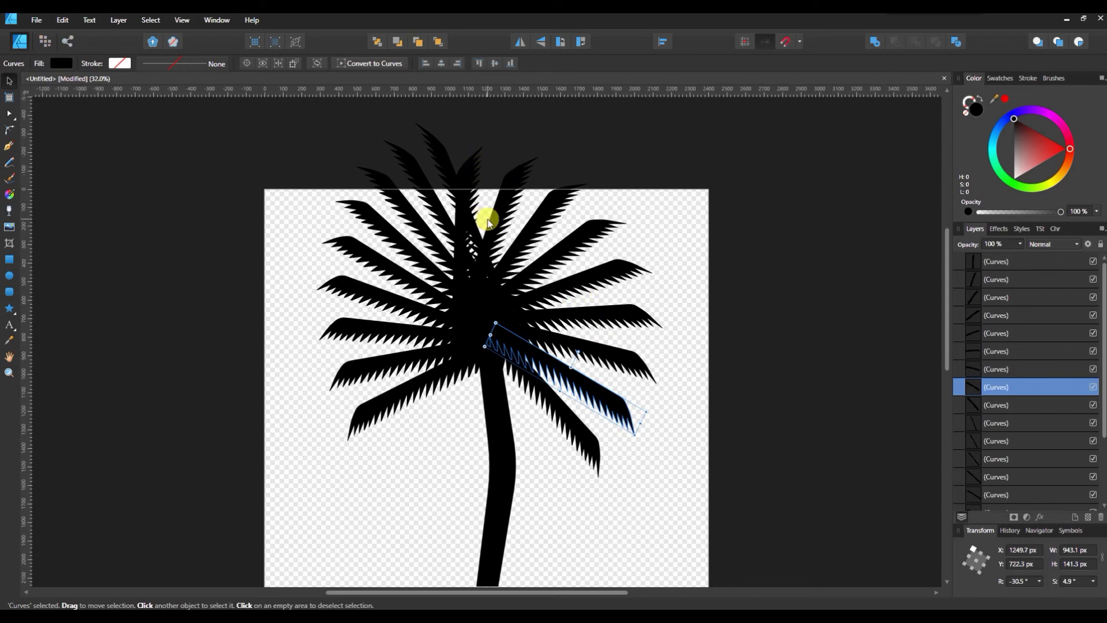
pyautogui.click(466, 223)
pyautogui.moveTo(466, 224); pyautogui.dragTo(479, 226)
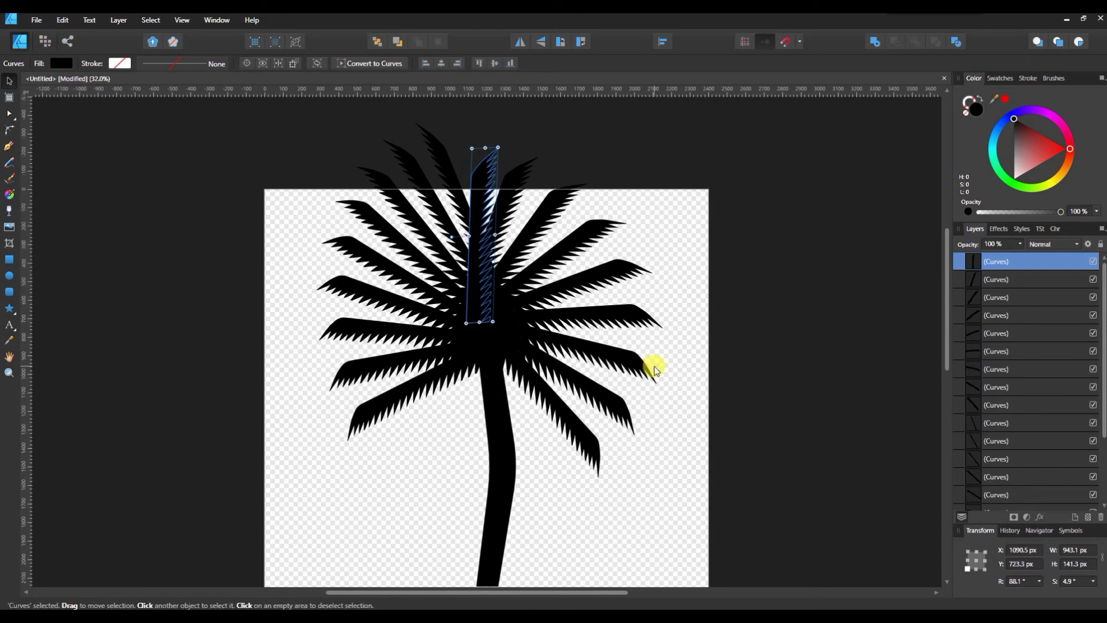
# - Group all the leaf curves without the trunk, and name the group Palms
pyautogui.scroll(-1, 687, 362)
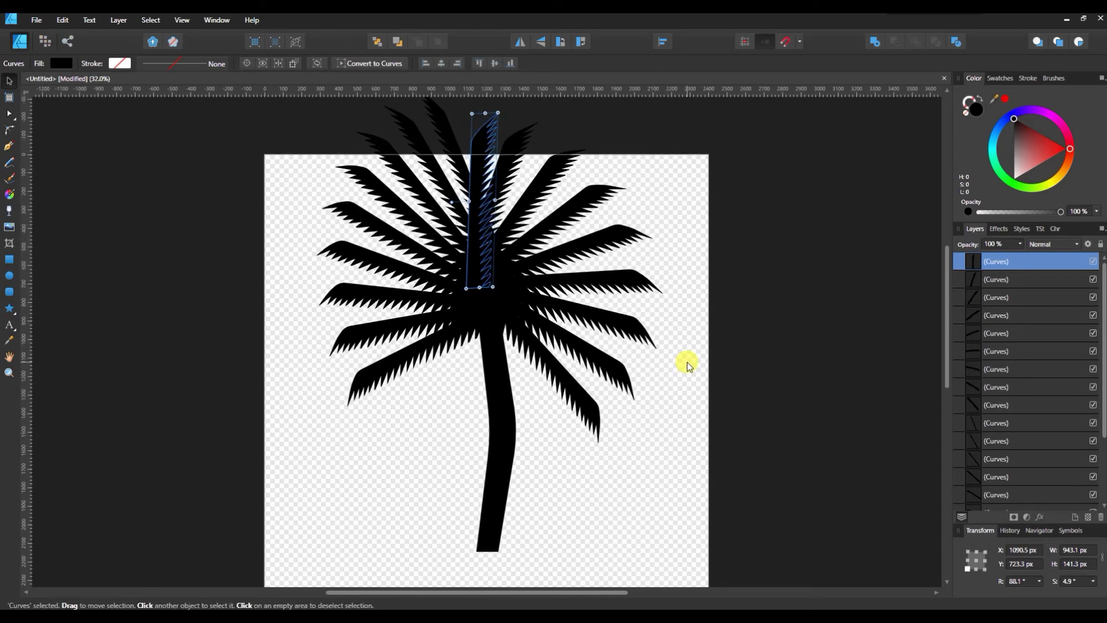
pyautogui.scroll(1, 687, 362)
pyautogui.scroll(-3, 1005, 287)
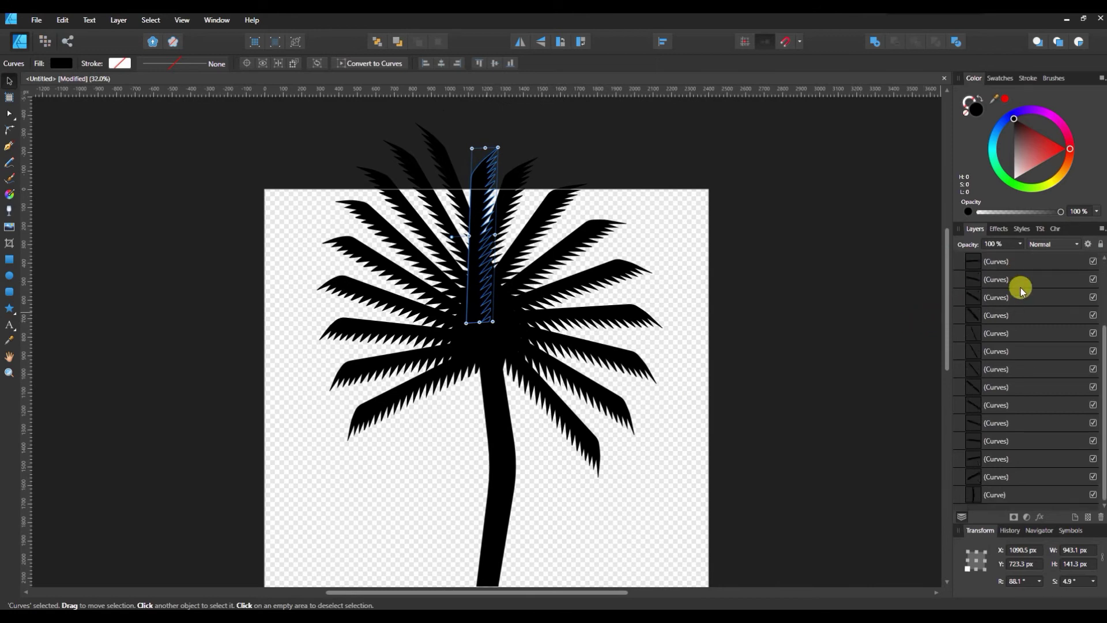
pyautogui.keyDown('shift'); pyautogui.click(1015, 476); pyautogui.keyUp('shift')
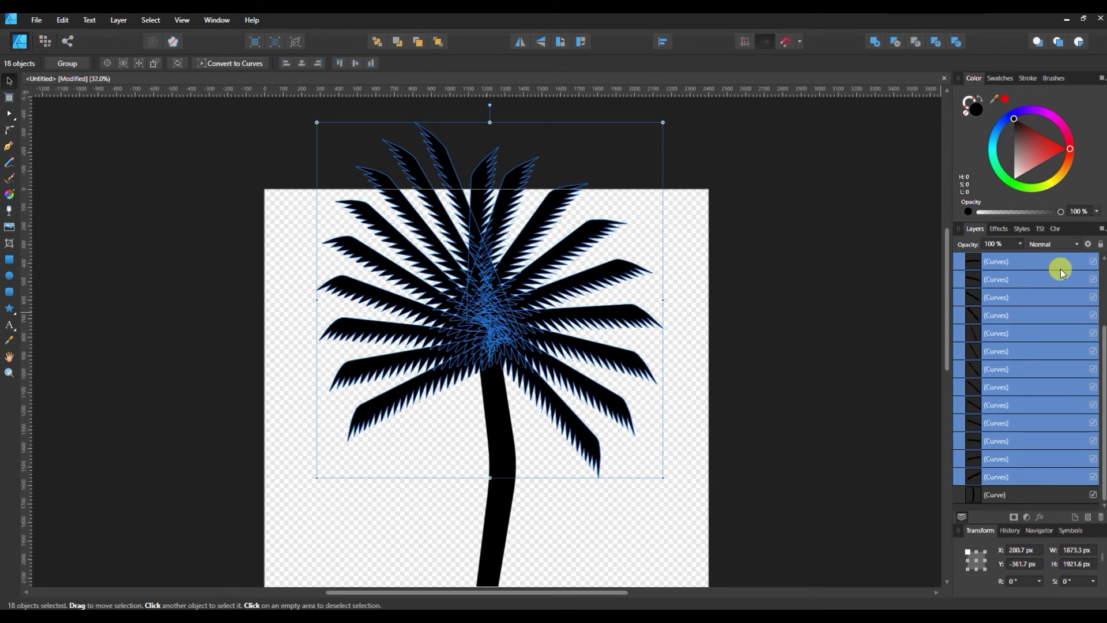
pyautogui.hotkey('ctrl', 'g')
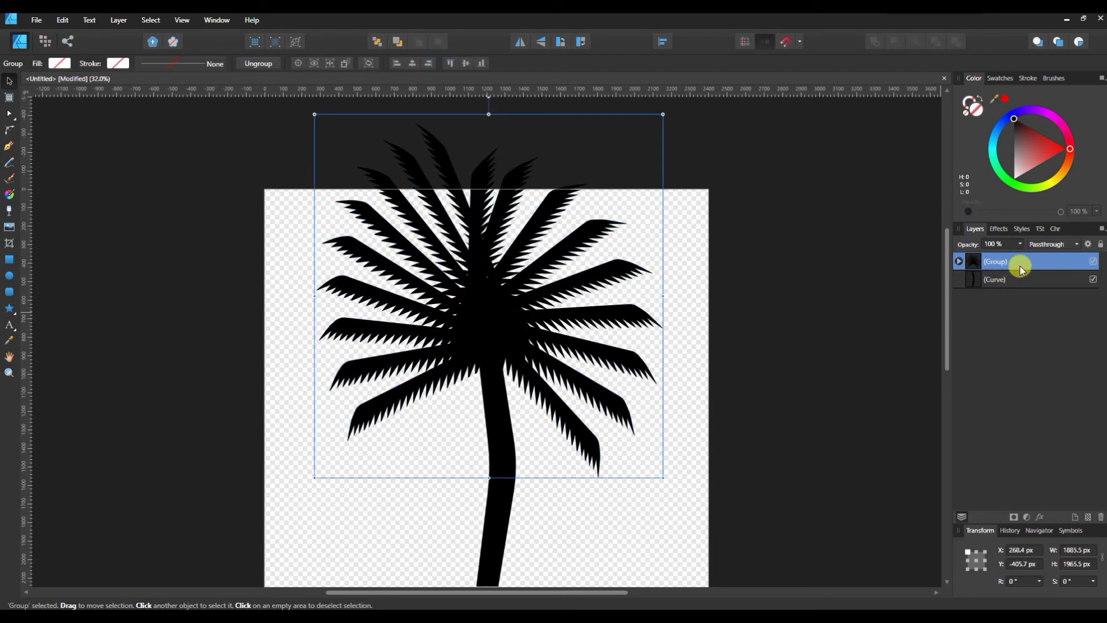
pyautogui.doubleClick(1020, 262)
pyautogui.write('Palms')
pyautogui.press('Return')
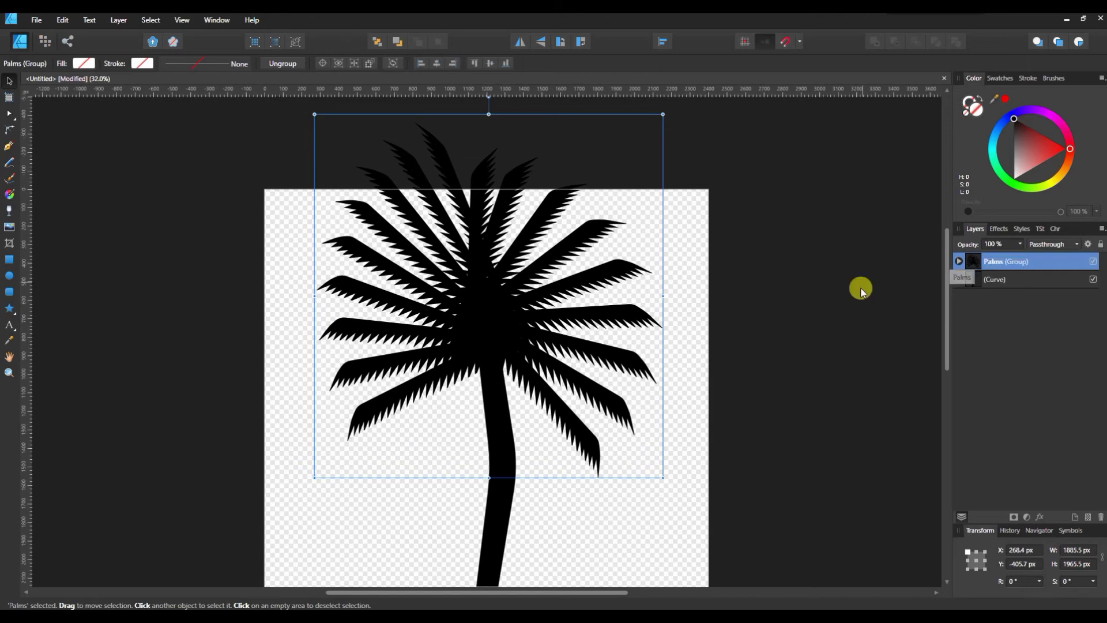
# - Scale the Palms group down to about 1499 × 1562 px and centre it on the trunk at about X 453, Y -81 px
pyautogui.scroll(-3, 860, 289)
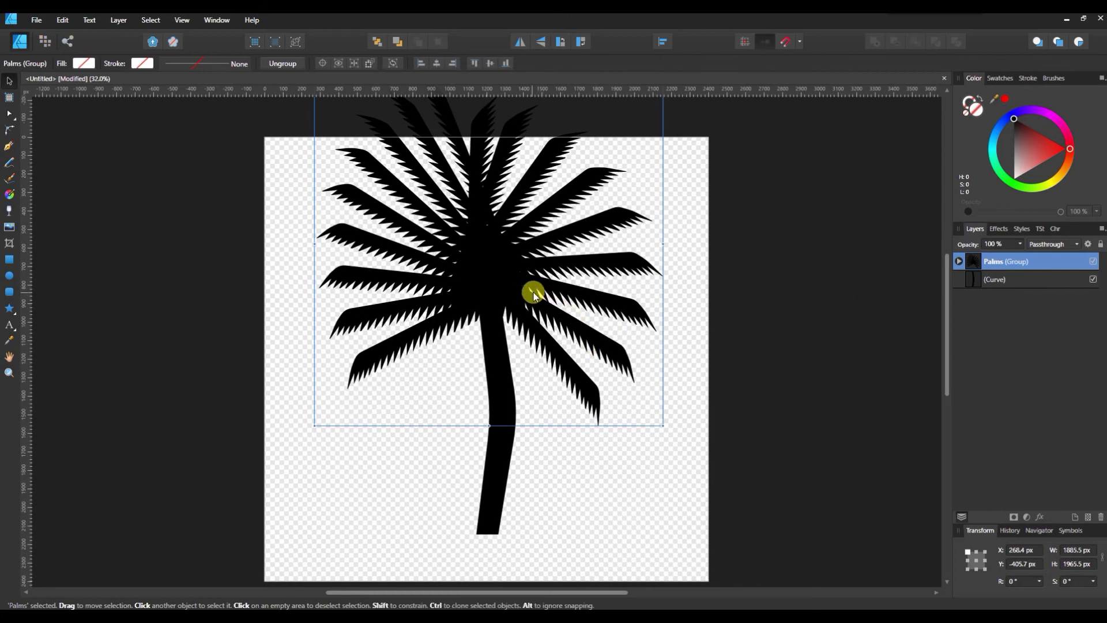
pyautogui.scroll(3, 672, 289)
pyautogui.moveTo(662, 114); pyautogui.dragTo(591, 190)
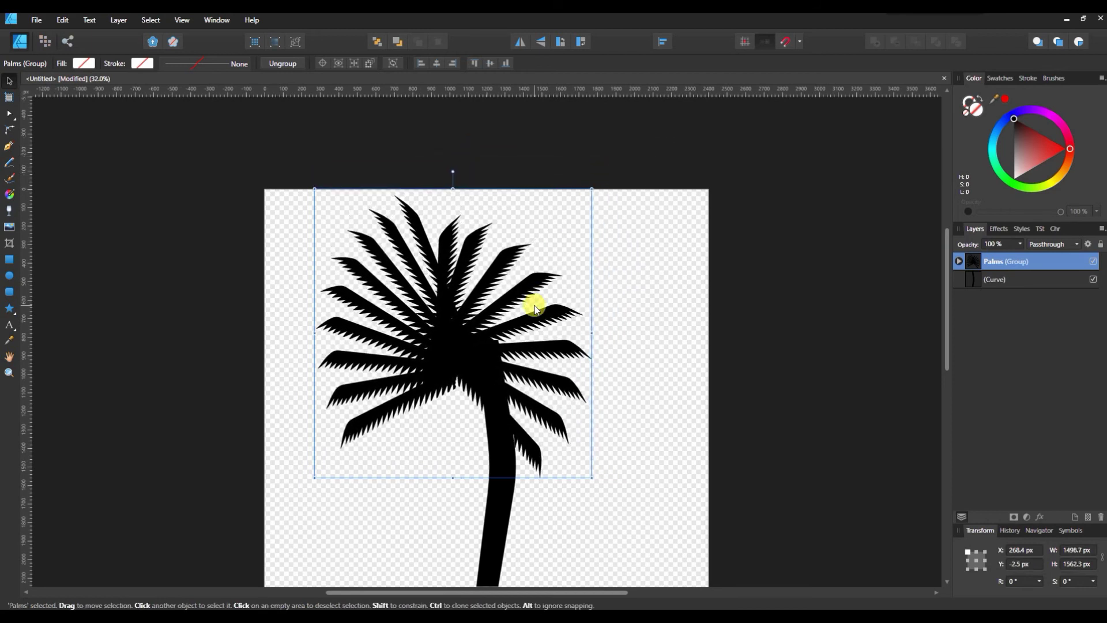
pyautogui.moveTo(462, 347); pyautogui.dragTo(497, 336)
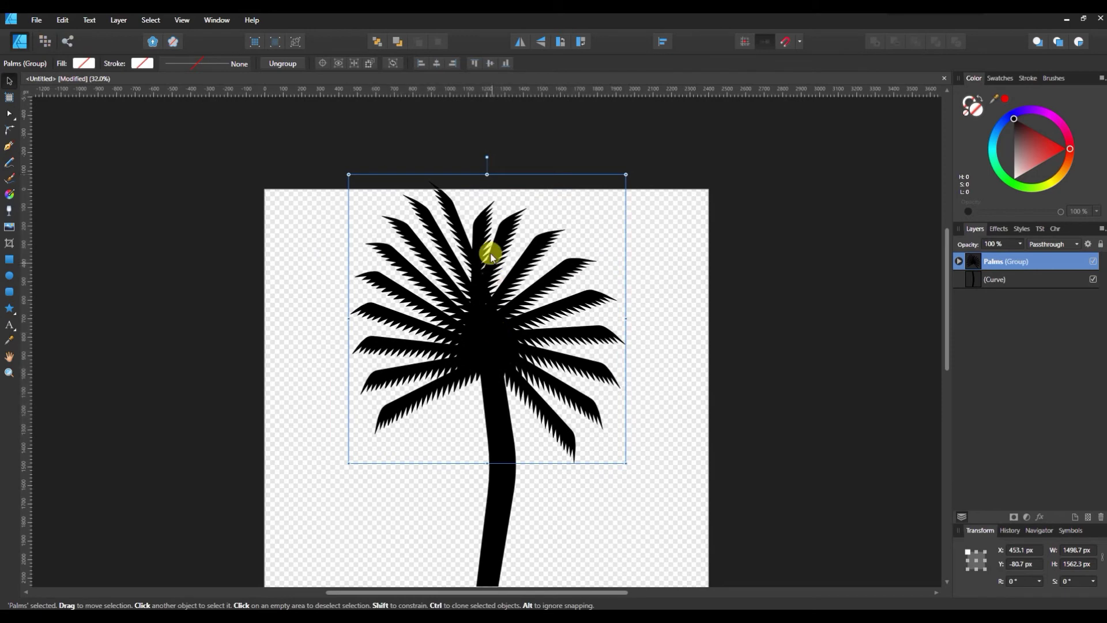
# - Try moving the vertical leaf inside the Palms group up to about Y 748 px
pyautogui.click(958, 261)
pyautogui.click(1018, 279)
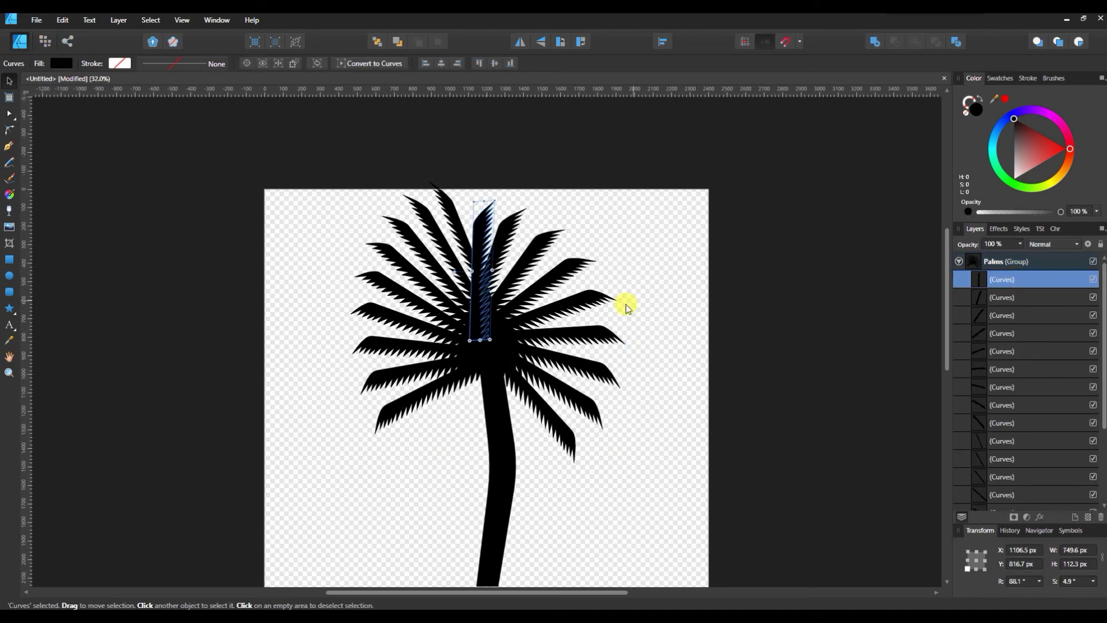
pyautogui.moveTo(486, 323); pyautogui.dragTo(486, 312)
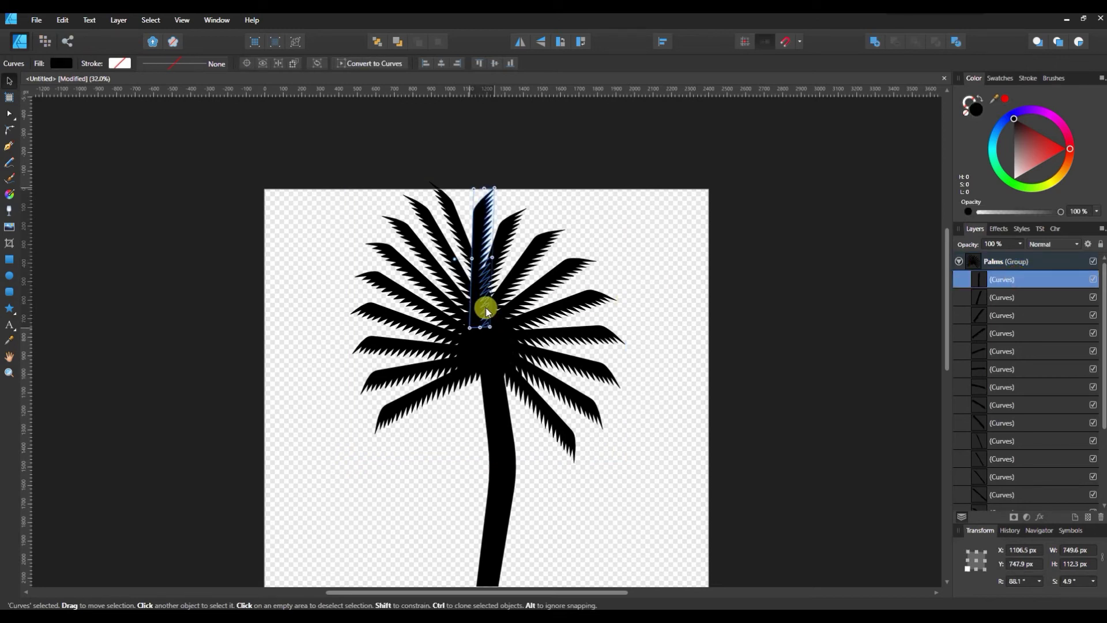
# - Identify the vertical leaf by toggling its visibility, and delete it from the Palms group
pyautogui.click(1093, 282)
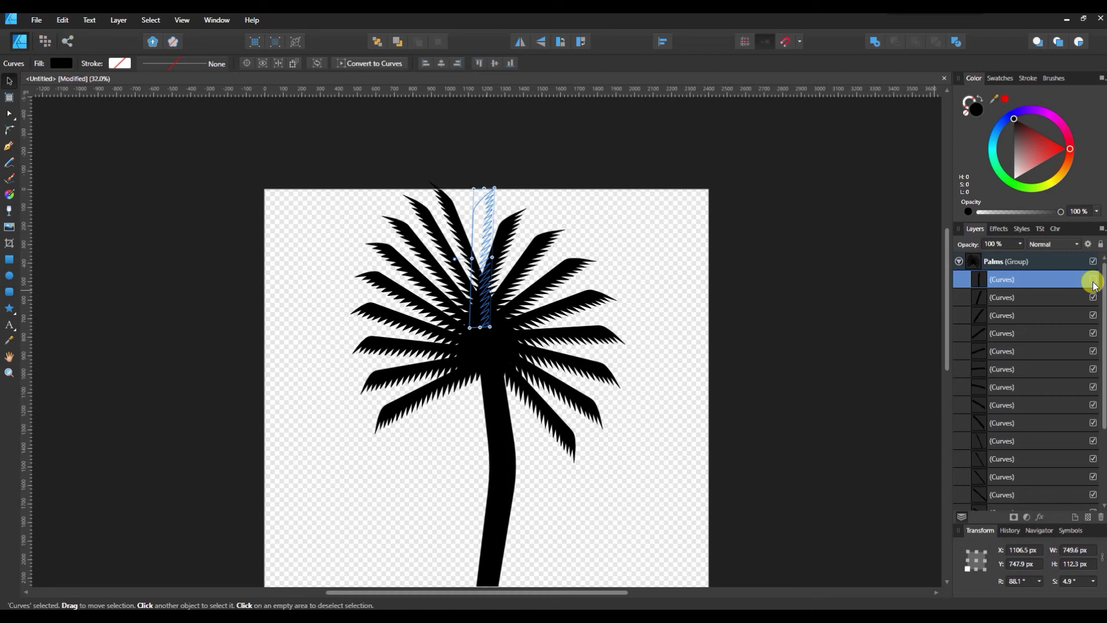
pyautogui.click(1093, 283)
pyautogui.doubleClick(1006, 279)
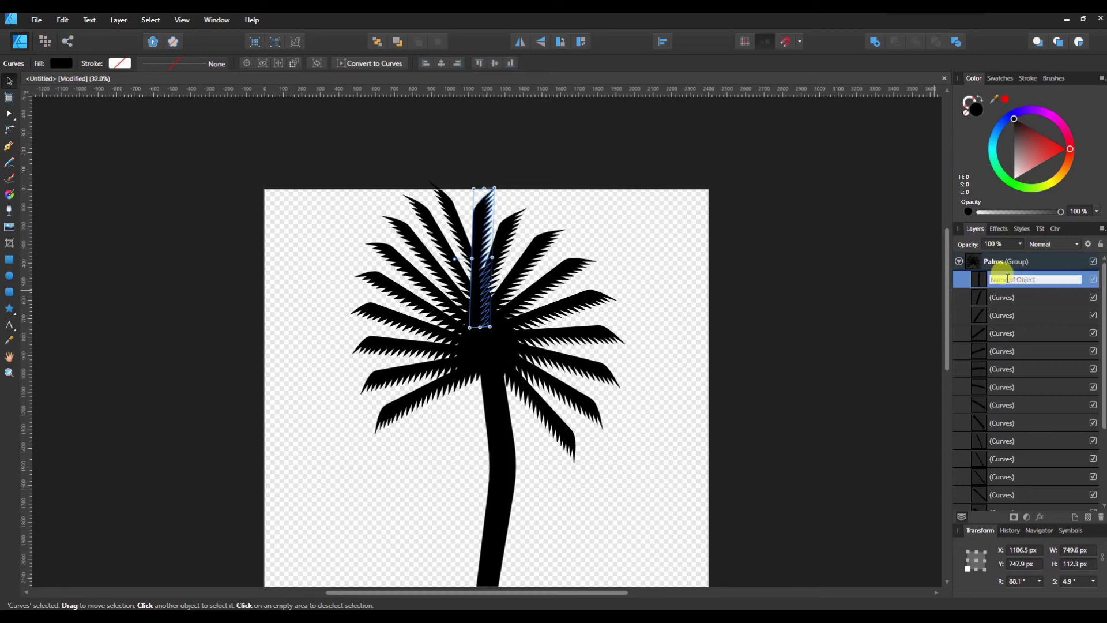
pyautogui.click(1006, 299)
pyautogui.click(1007, 284)
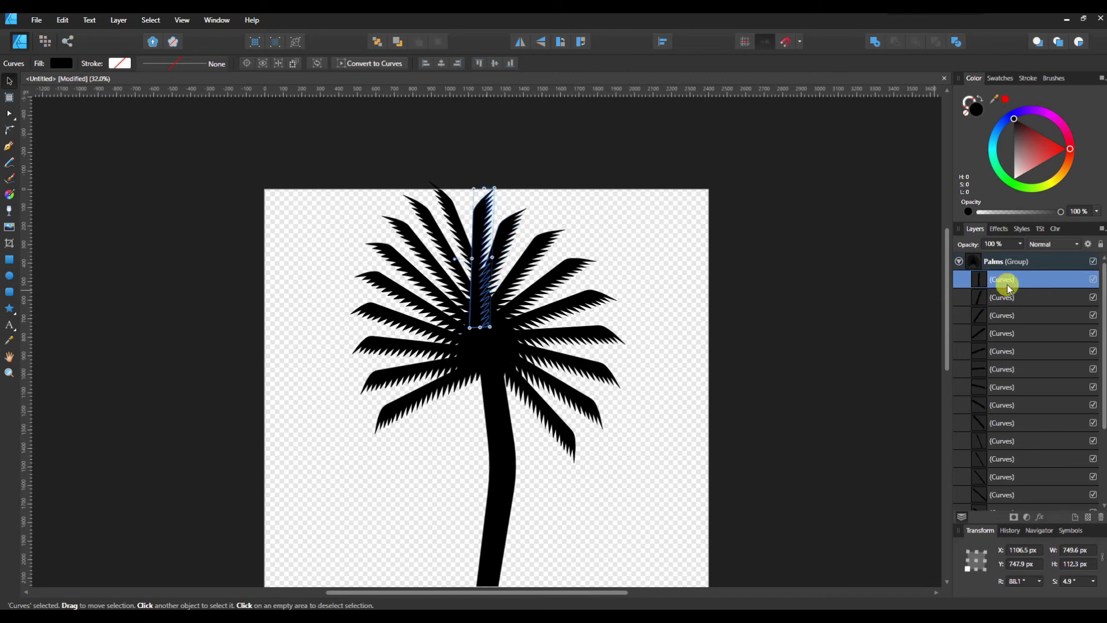
pyautogui.press('Delete')
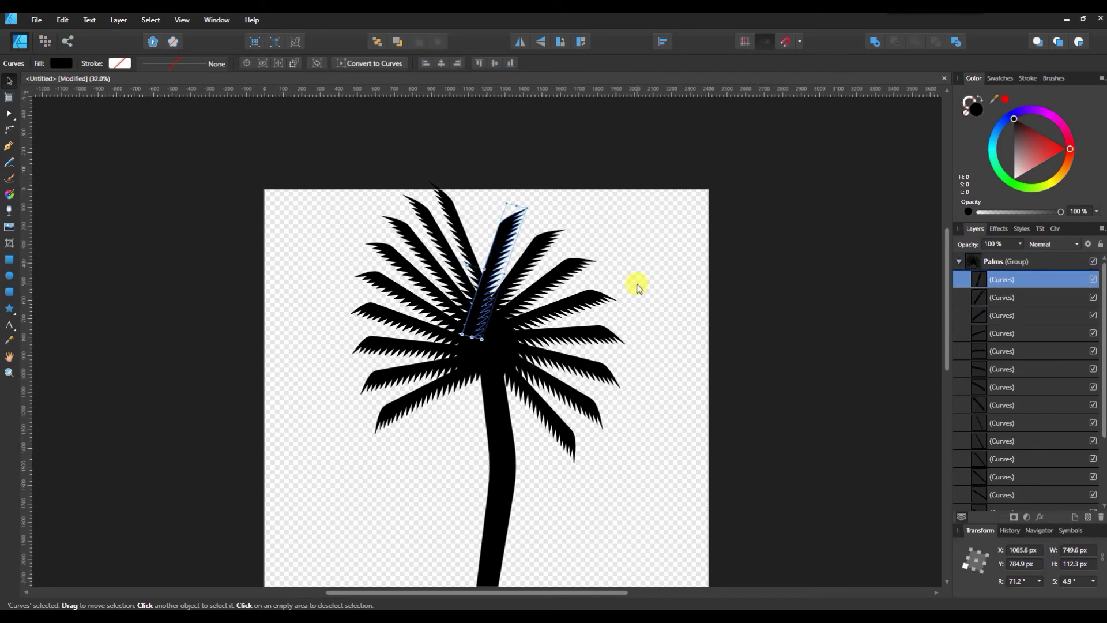
pyautogui.click(658, 261)
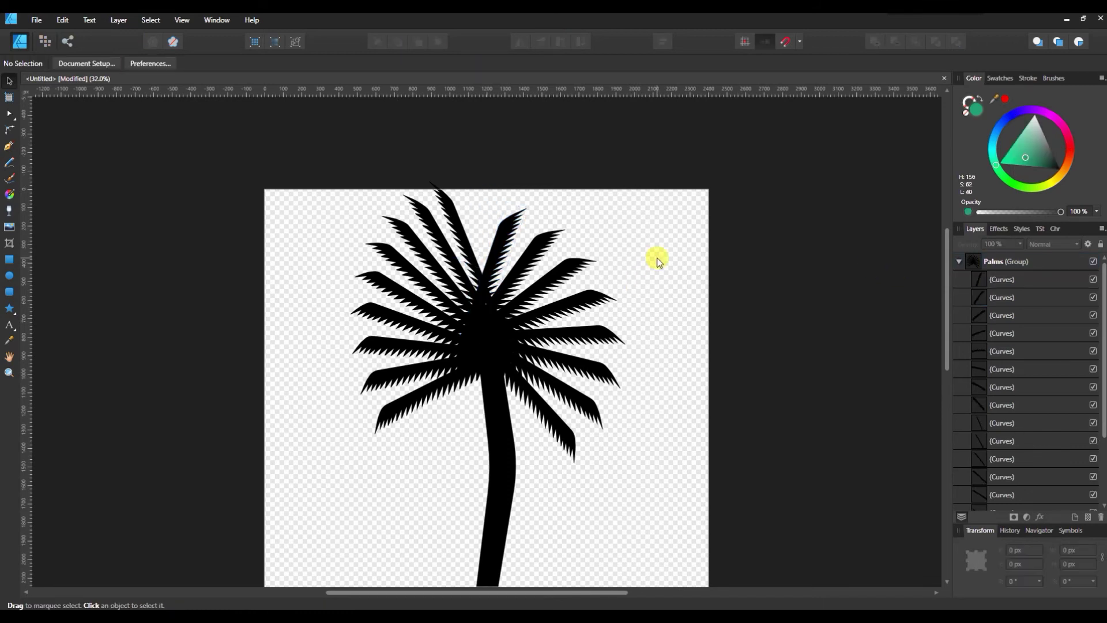
# - Rotate the topmost curve in Palms to about 79°, reposition it at about X 1136, Y 777 px, and collapse the group
pyautogui.click(507, 228)
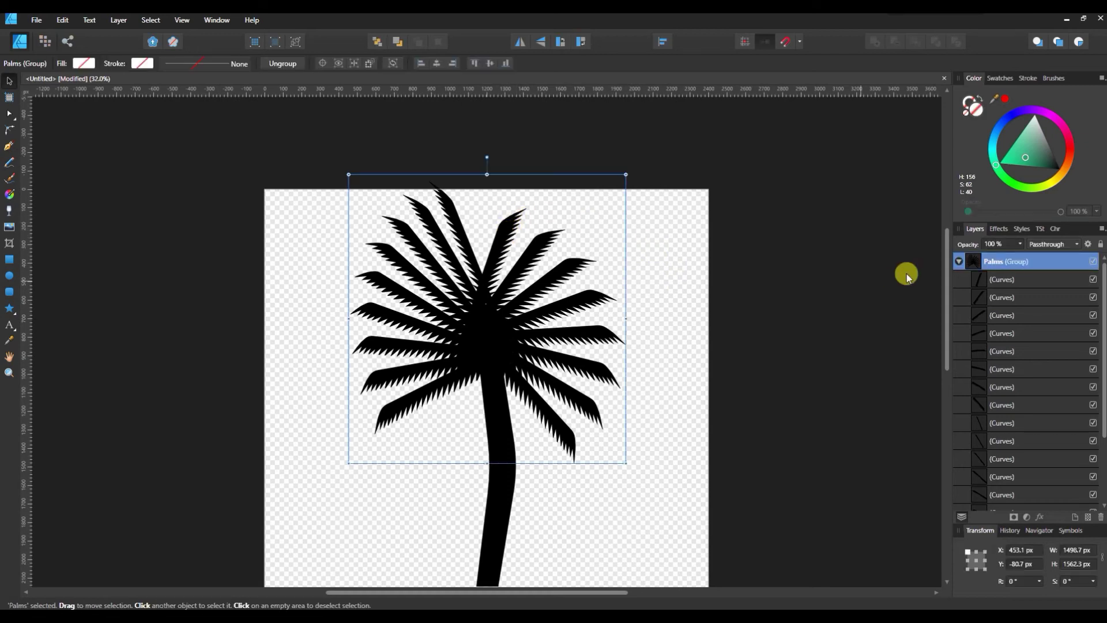
pyautogui.click(1011, 279)
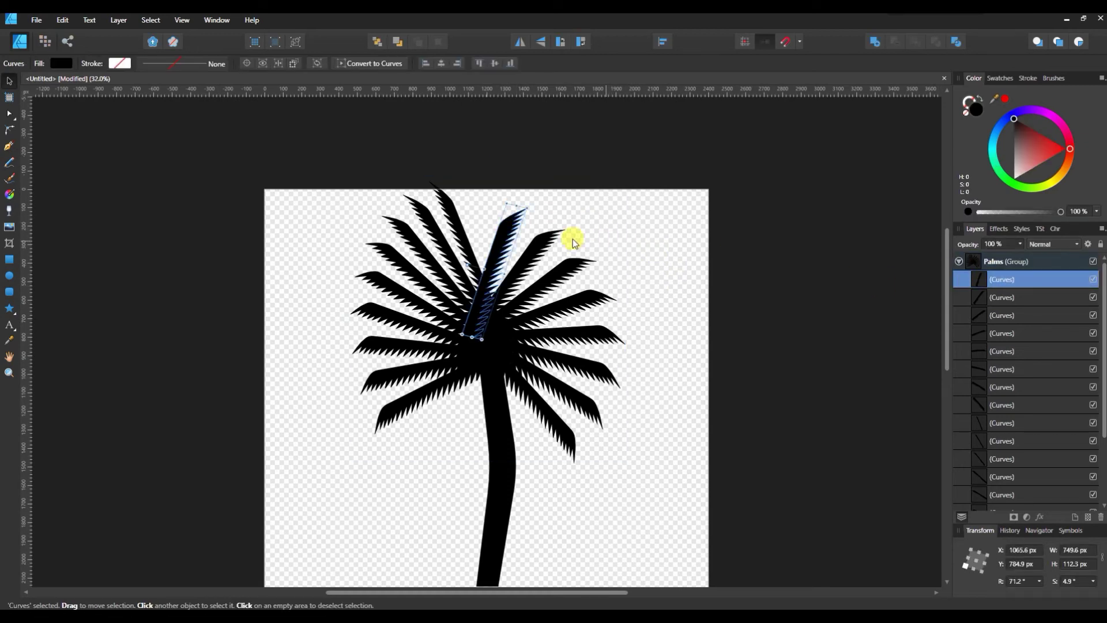
pyautogui.moveTo(481, 314); pyautogui.dragTo(487, 309)
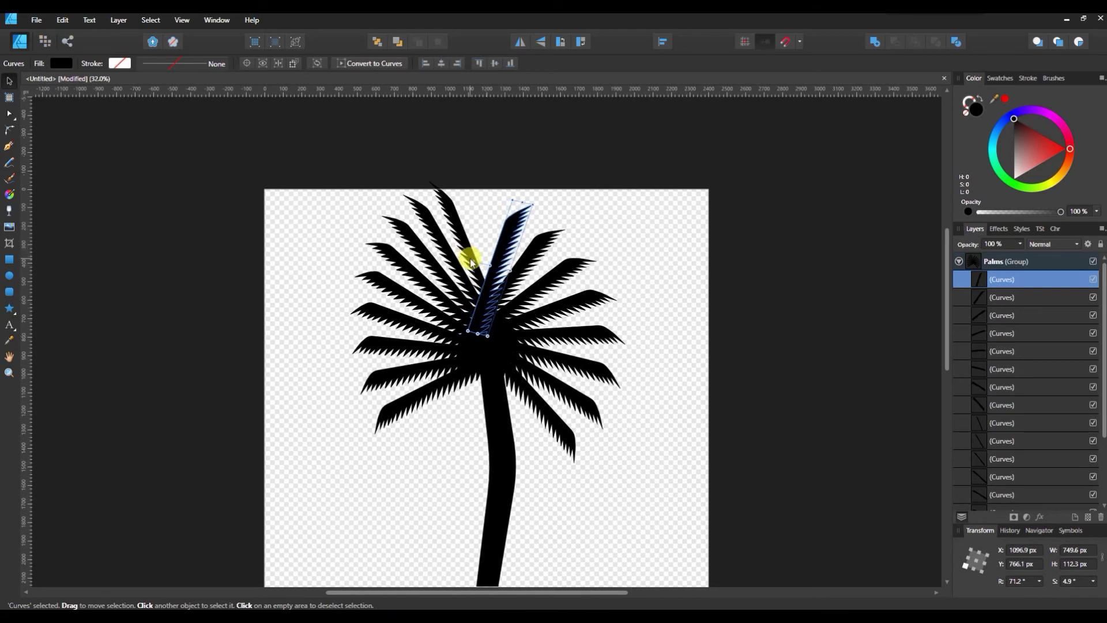
pyautogui.moveTo(471, 261); pyautogui.dragTo(476, 267)
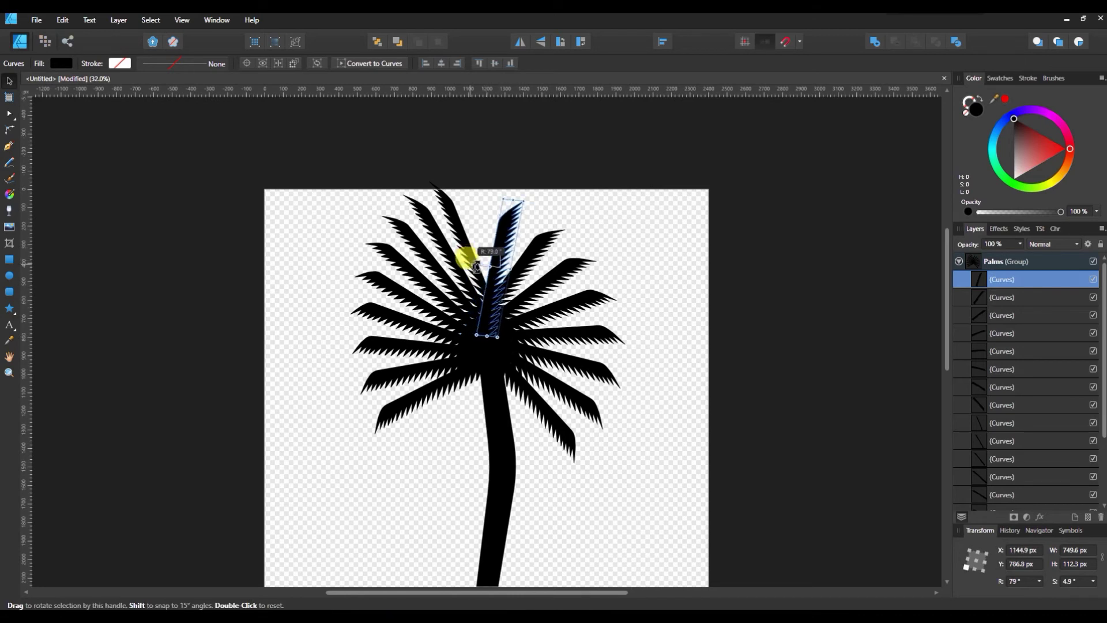
pyautogui.moveTo(491, 305); pyautogui.dragTo(489, 302)
pyautogui.scroll(-3, 613, 318)
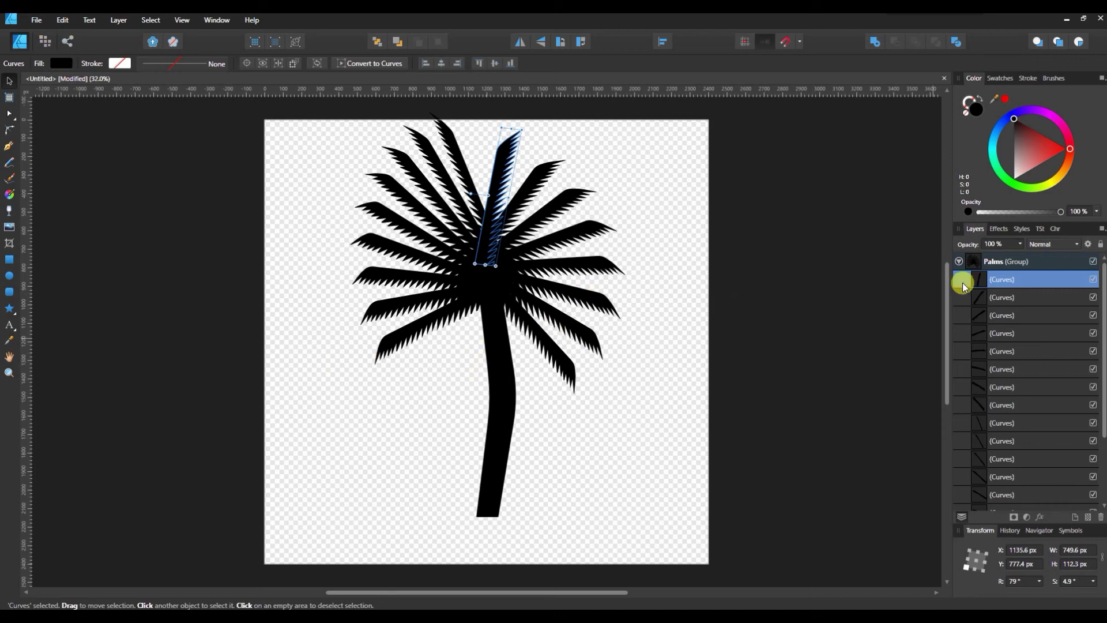
pyautogui.click(959, 266)
pyautogui.click(959, 262)
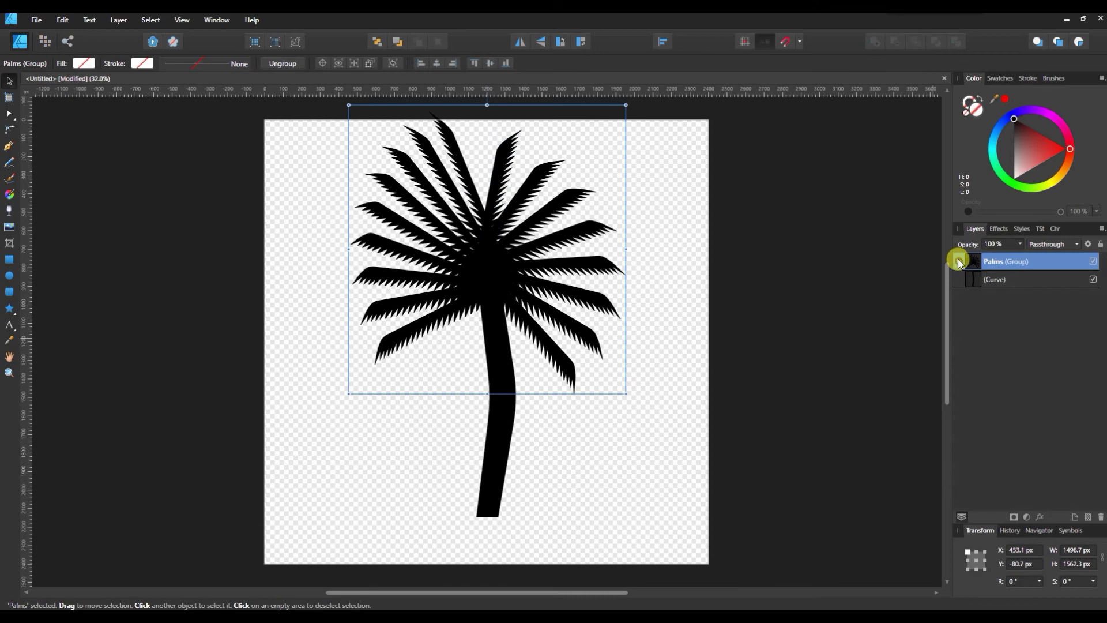
# - Rename the trunk curve as Trunk
pyautogui.doubleClick(994, 280)
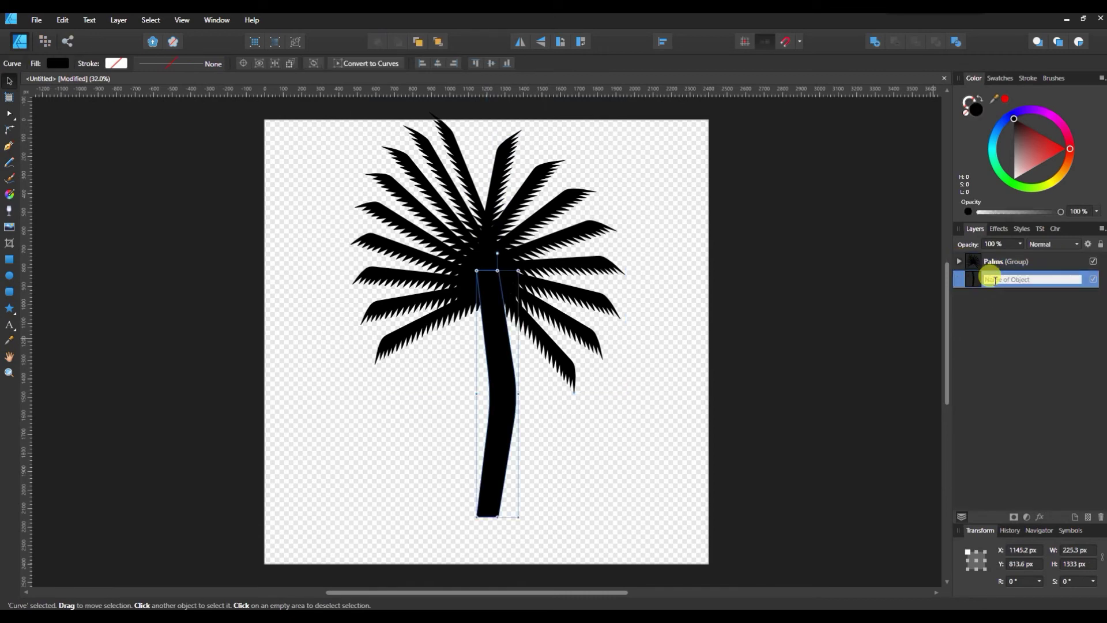
pyautogui.write('Trunk')
pyautogui.press('Return')
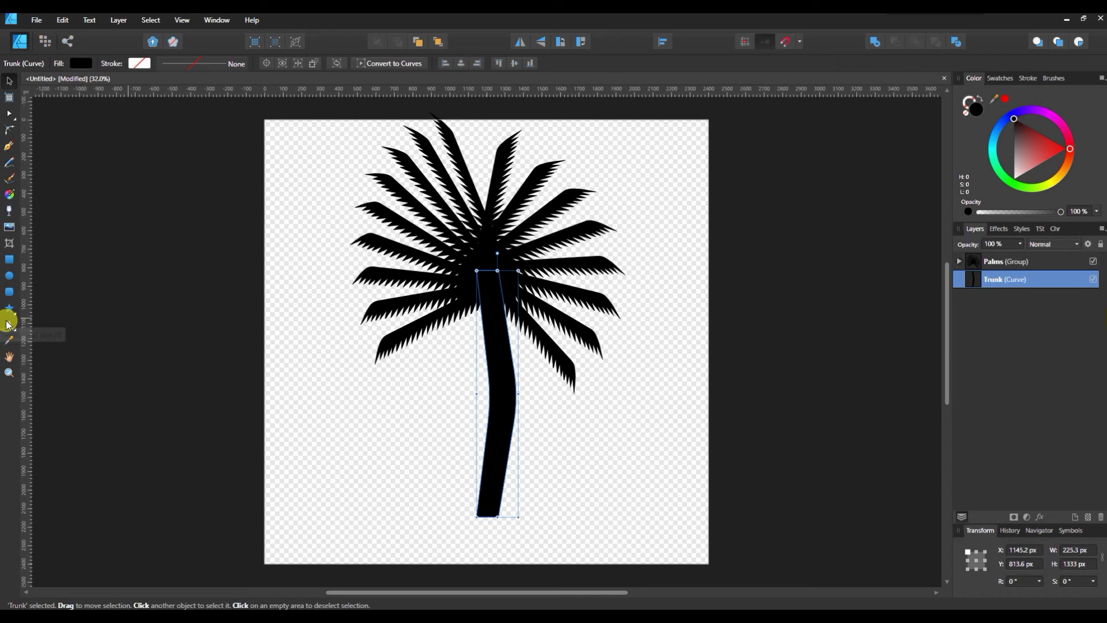
# - Add artistic text reading TEST in Arial at about 56.6 pt beside the lower trunk
pyautogui.press('t')
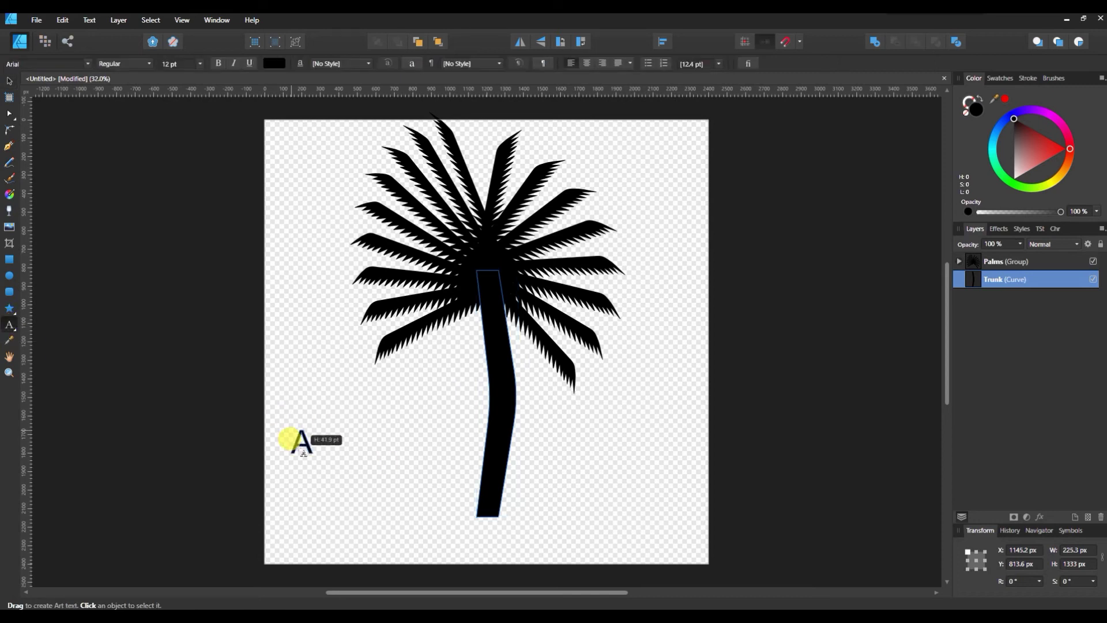
pyautogui.moveTo(288, 445); pyautogui.dragTo(289, 447)
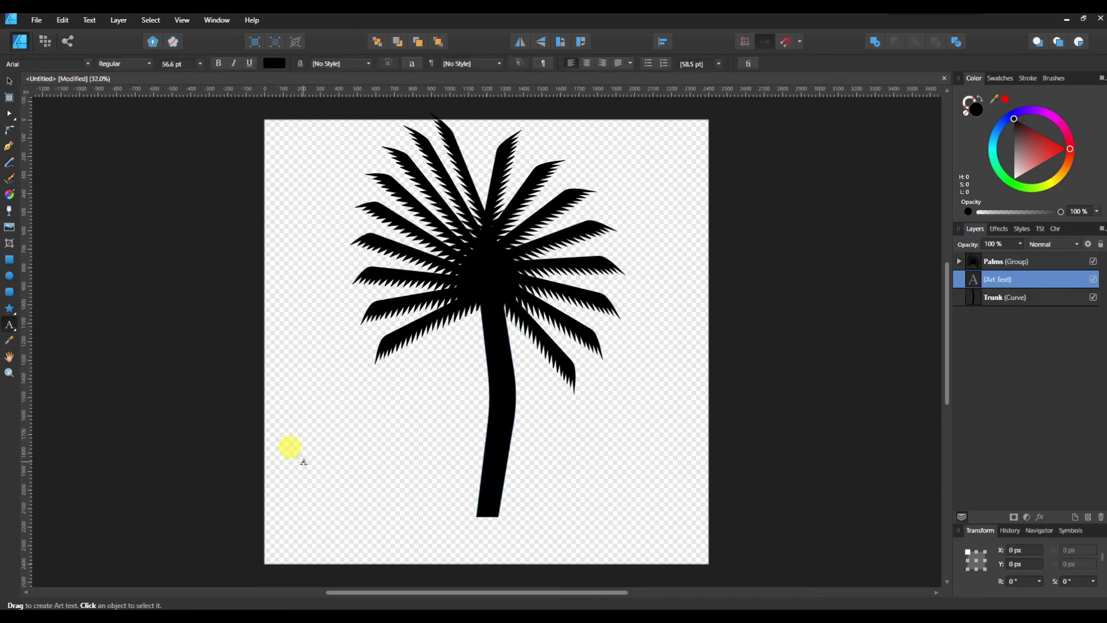
pyautogui.write('T')
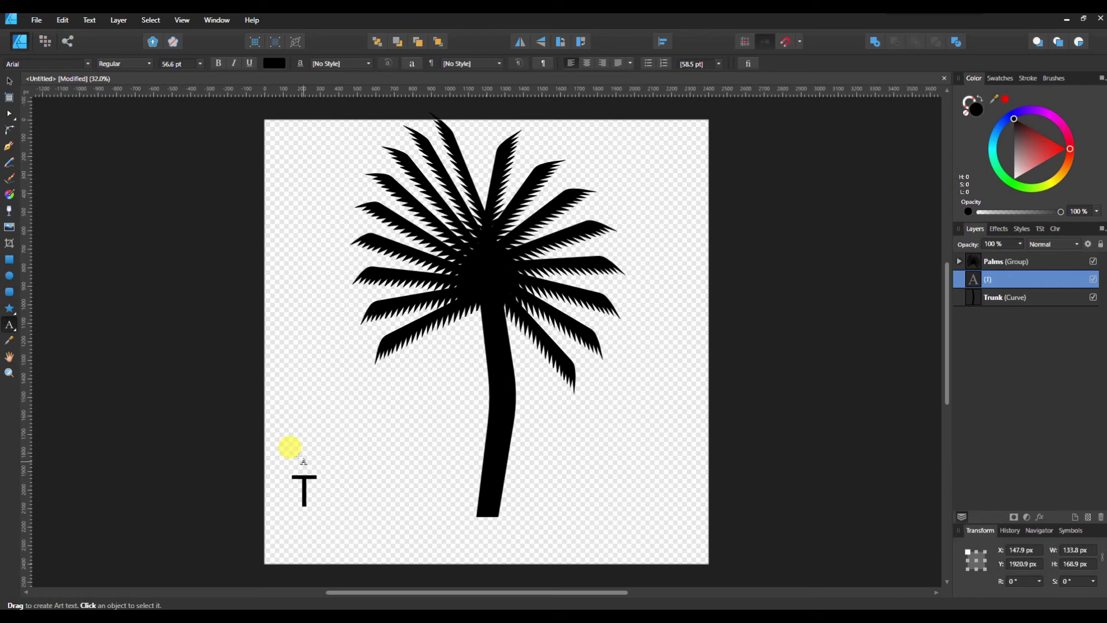
pyautogui.write('EST')
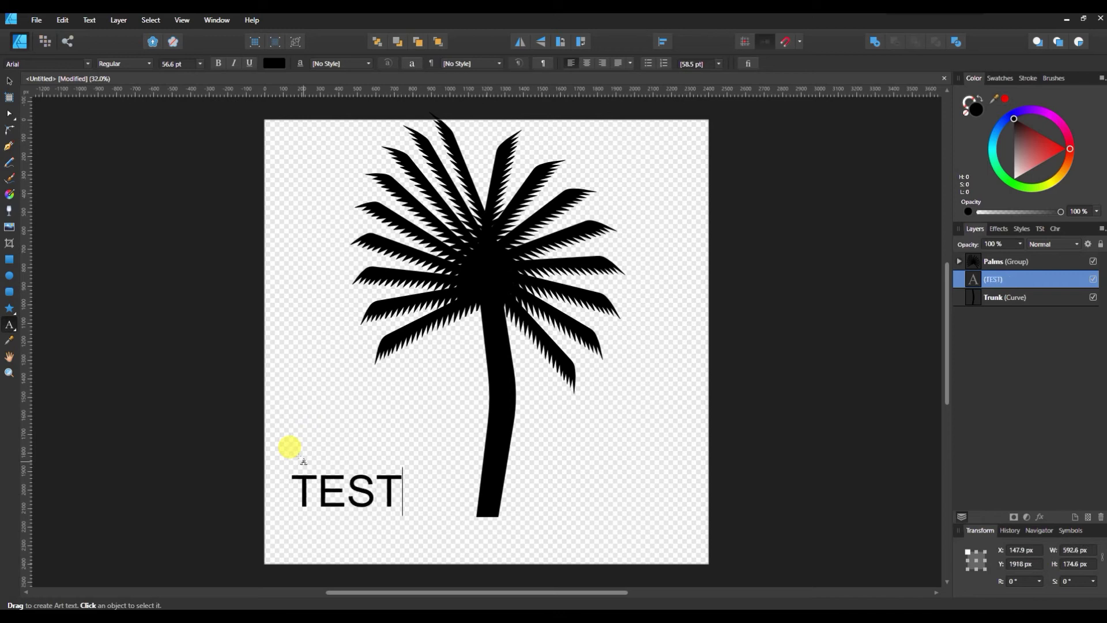
pyautogui.press('Escape')
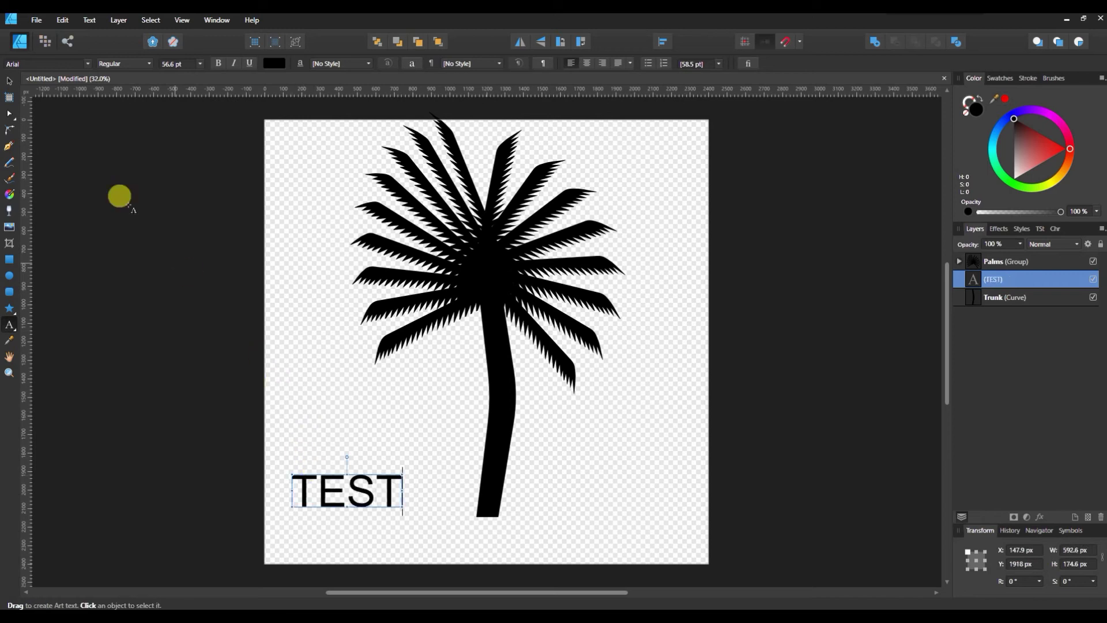
# - Try distorting the TEST text by shearing and rotating it to about 30.5° rotation and 18° shear
pyautogui.click(7, 84)
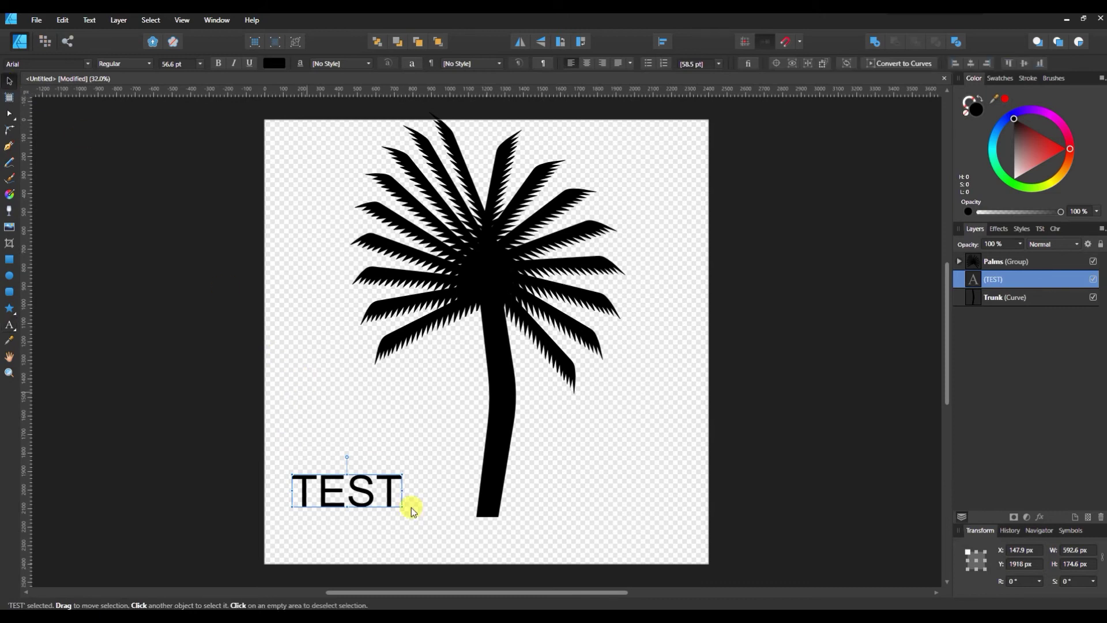
pyautogui.moveTo(409, 490)
pyautogui.mouseDown()
pyautogui.moveTo(403, 519)
pyautogui.moveTo(398, 416)
pyautogui.moveTo(401, 444)
pyautogui.moveTo(409, 385)
pyautogui.moveTo(401, 494)
pyautogui.mouseUp()
pyautogui.moveTo(353, 513); pyautogui.dragTo(316, 513)
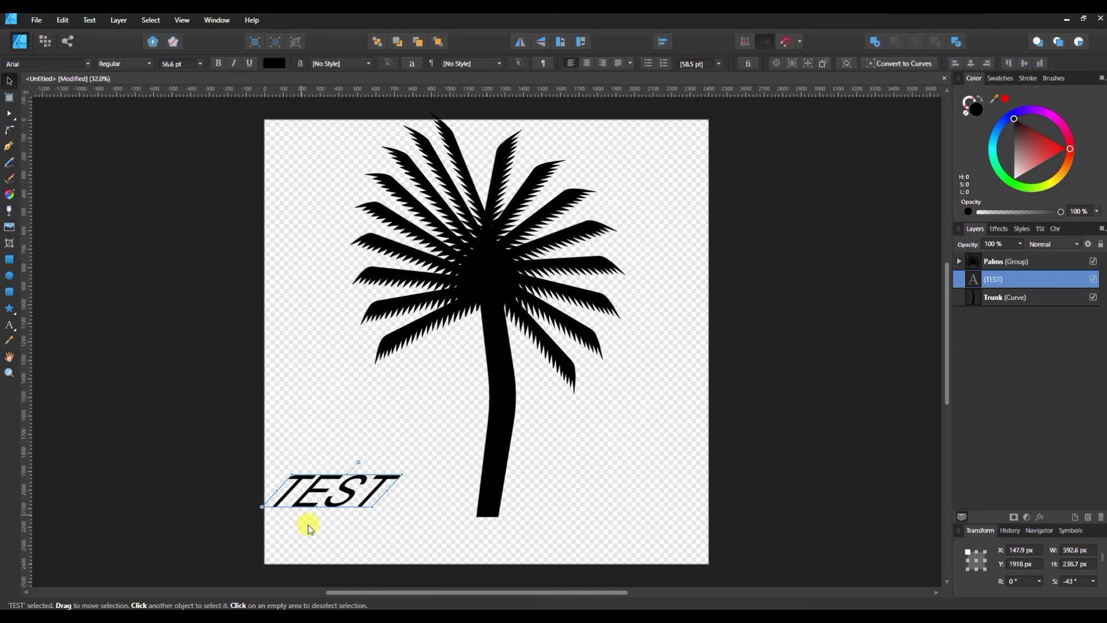
pyautogui.moveTo(316, 512); pyautogui.dragTo(392, 417)
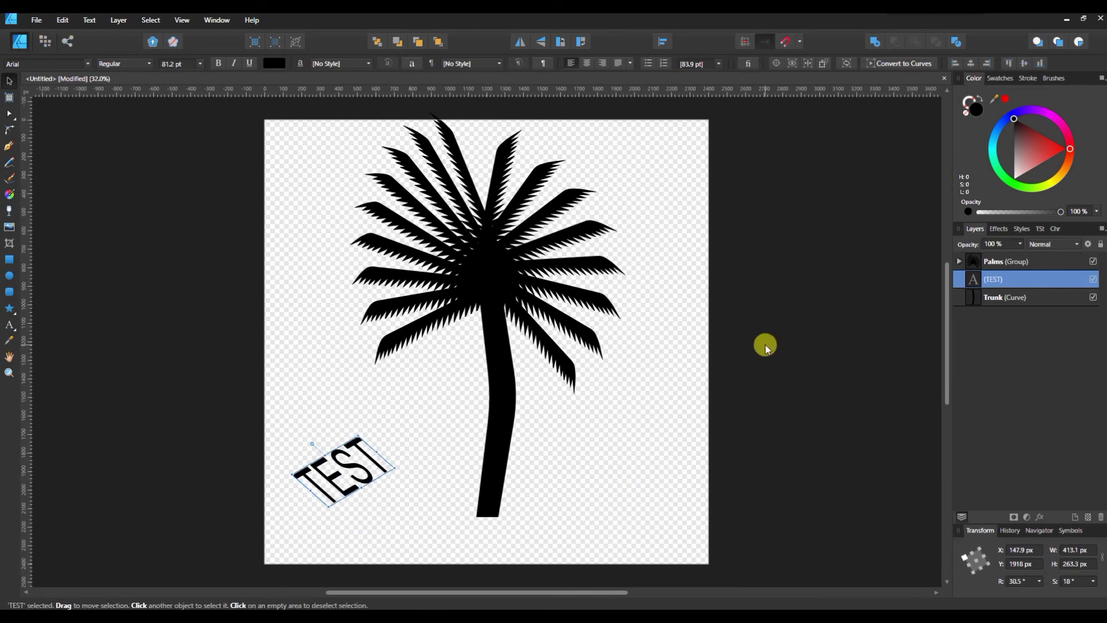
# - Delete the distorted TEST text
pyautogui.doubleClick(1010, 279)
pyautogui.click(999, 327)
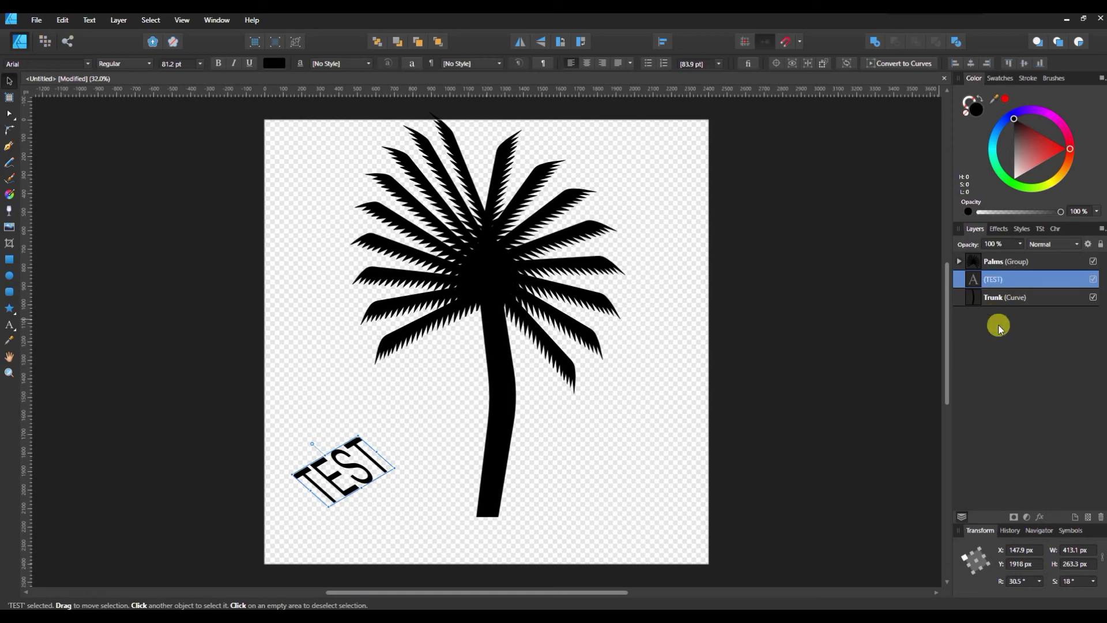
pyautogui.press('Delete')
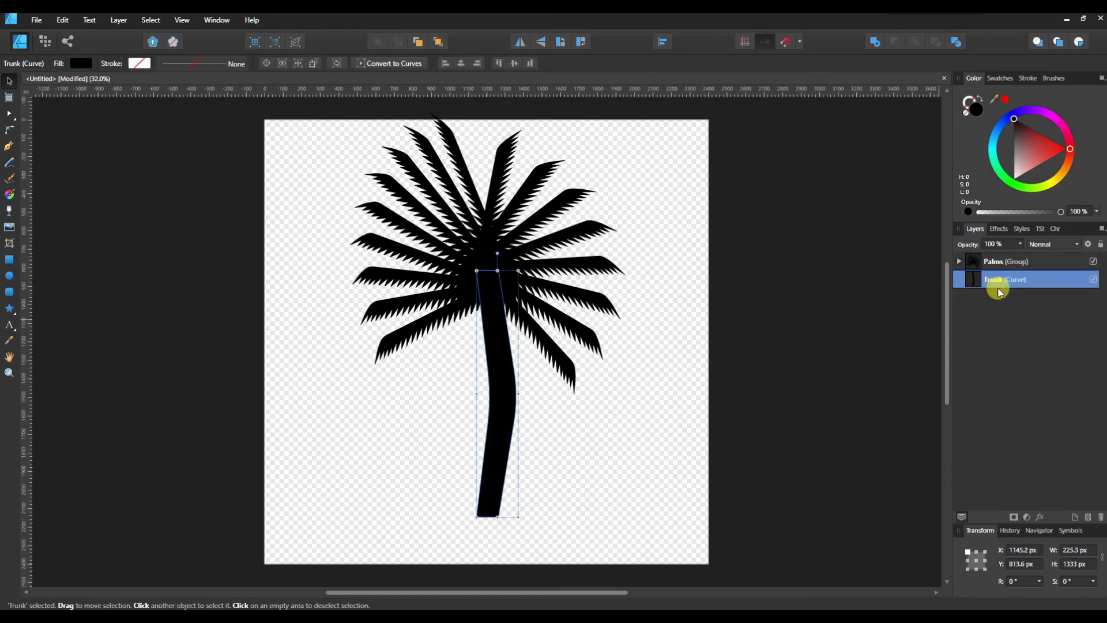
# - Draw a closed straight-sided mound about 1502 × 526 px over the trunk's base with the Pen tool, and fill it black
pyautogui.click(264, 383)
pyautogui.click(10, 147)
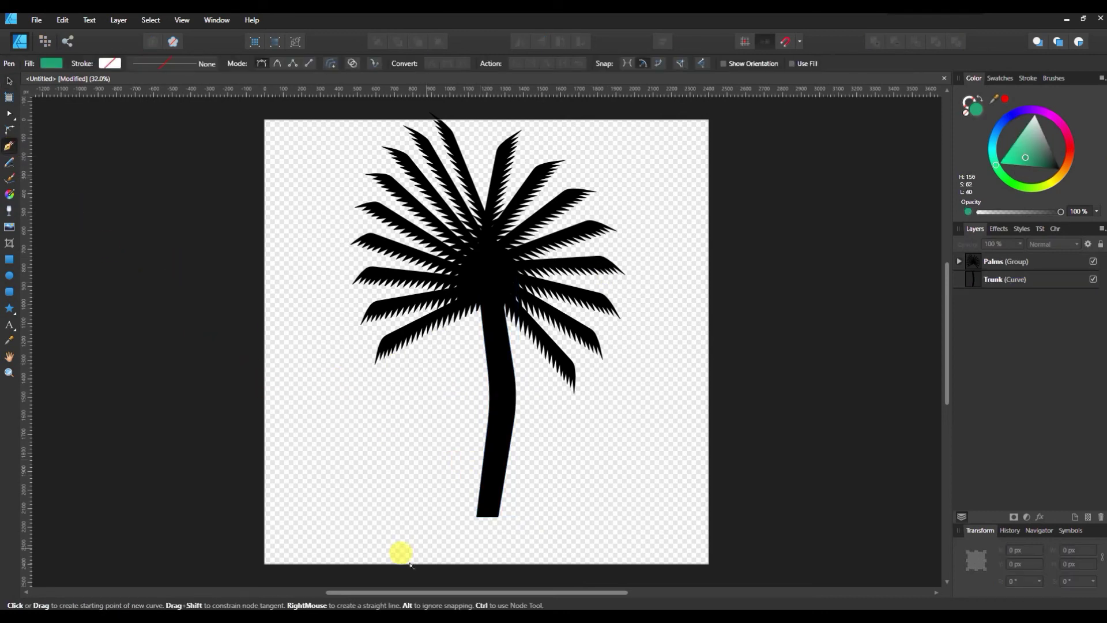
pyautogui.click(346, 554)
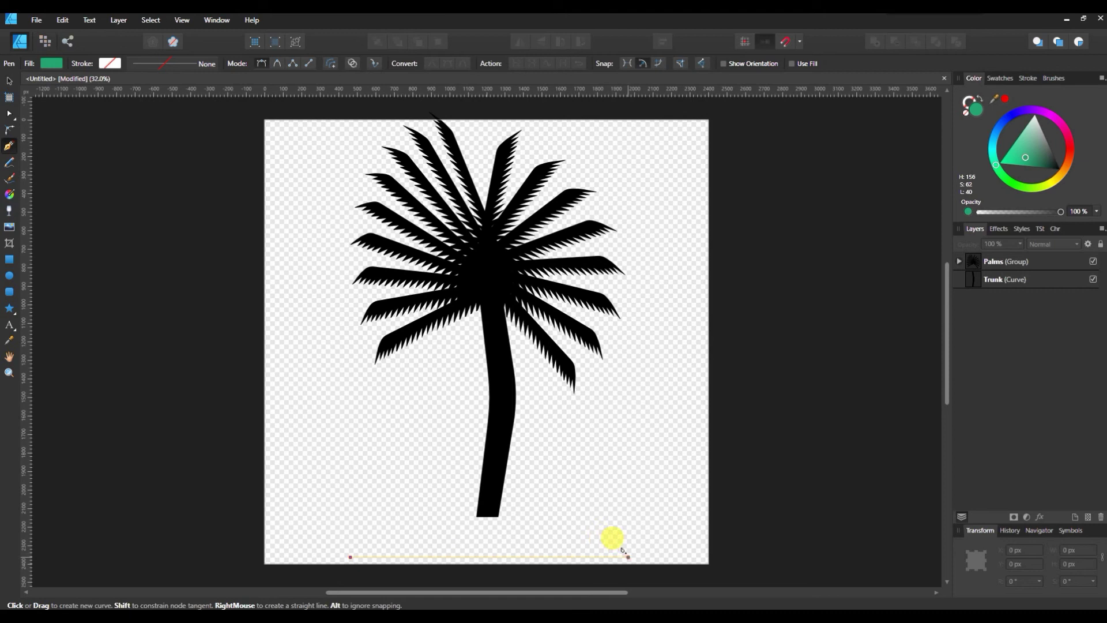
pyautogui.click(627, 557)
pyautogui.click(601, 503)
pyautogui.click(553, 468)
pyautogui.click(518, 460)
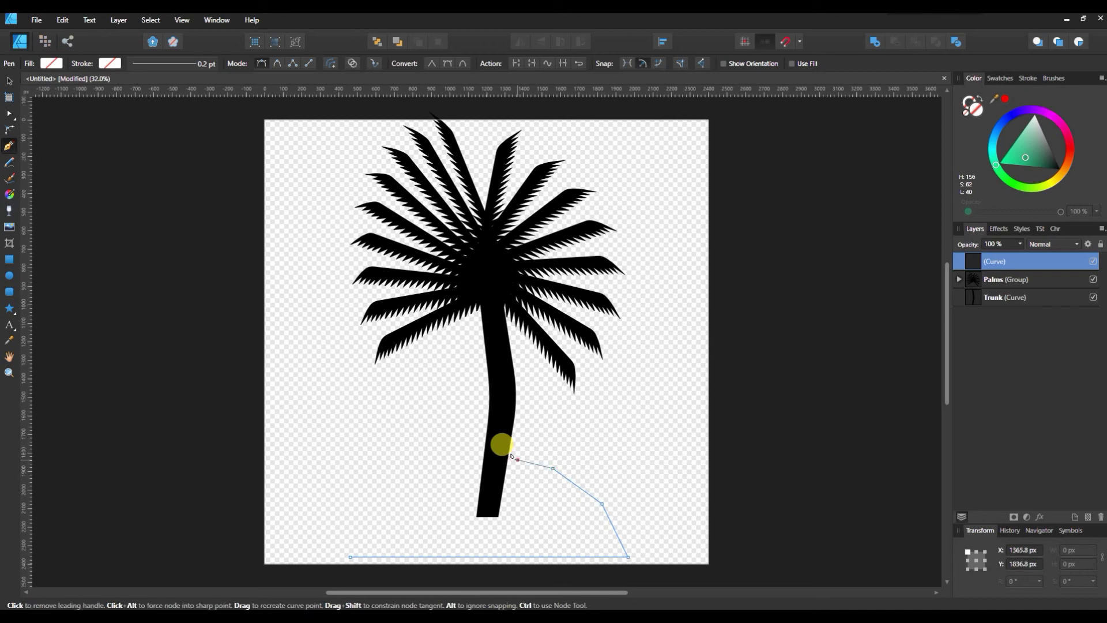
pyautogui.click(462, 466)
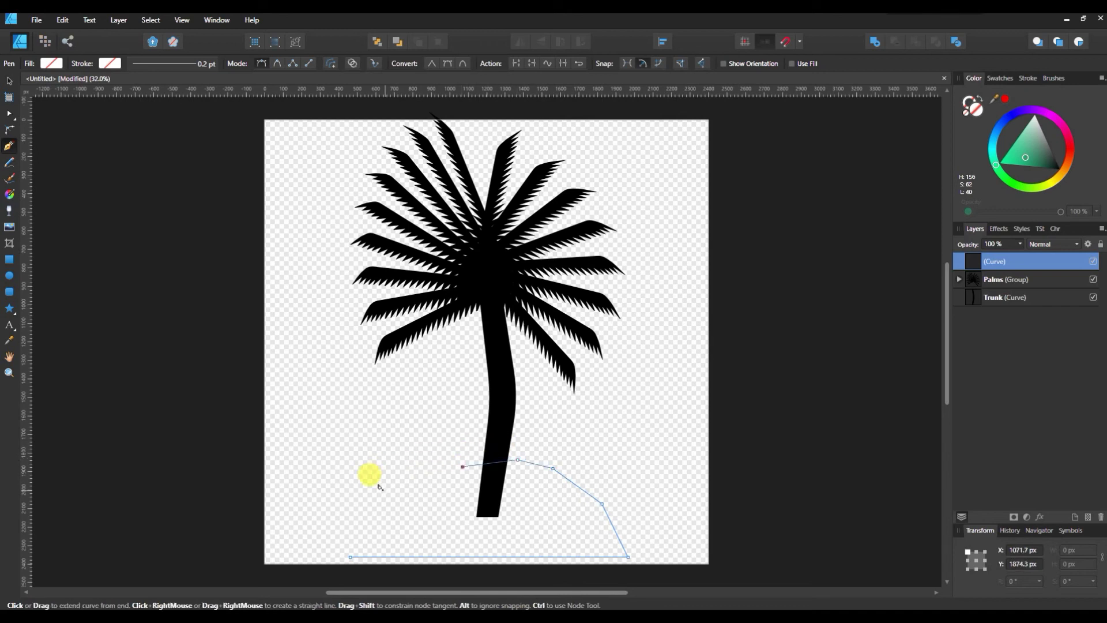
pyautogui.click(386, 491)
pyautogui.click(365, 528)
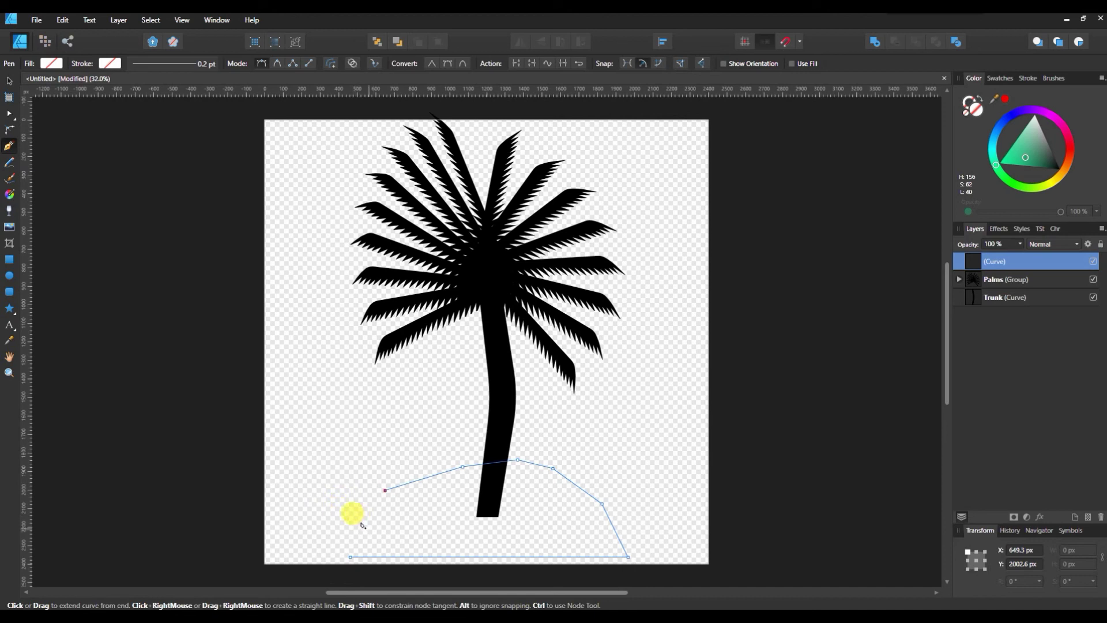
pyautogui.click(349, 555)
pyautogui.click(60, 61)
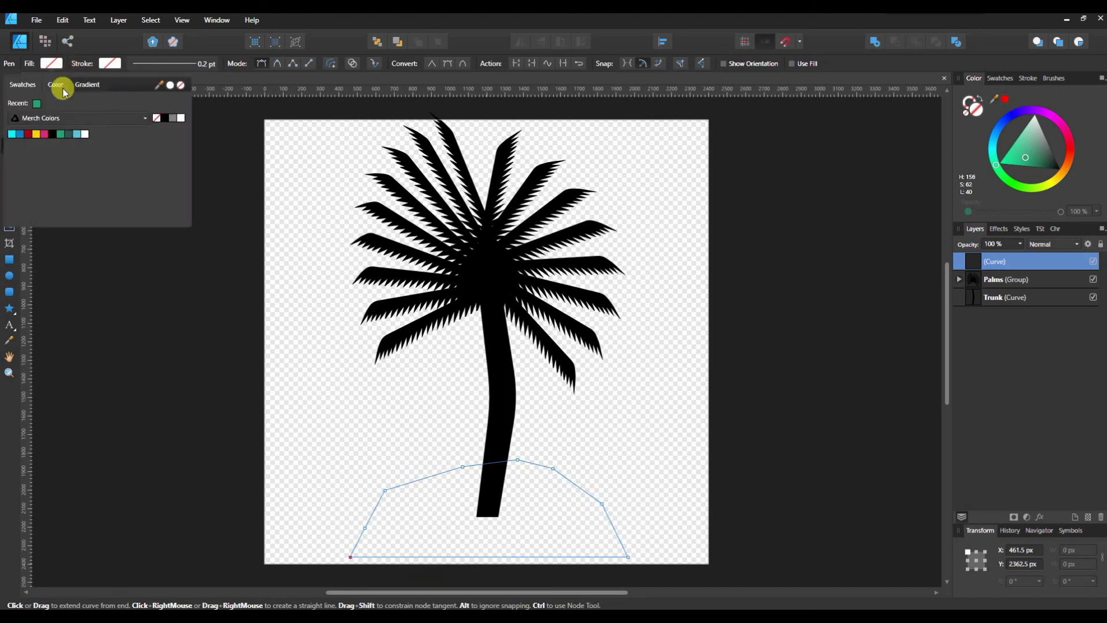
pyautogui.click(51, 134)
pyautogui.click(148, 254)
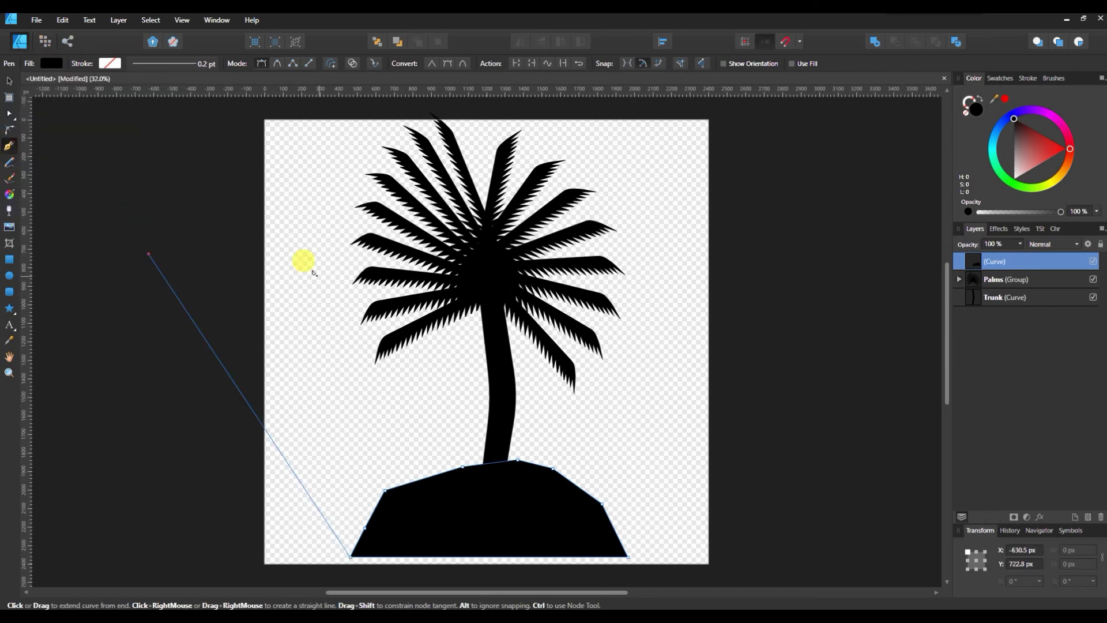
pyautogui.press('Escape')
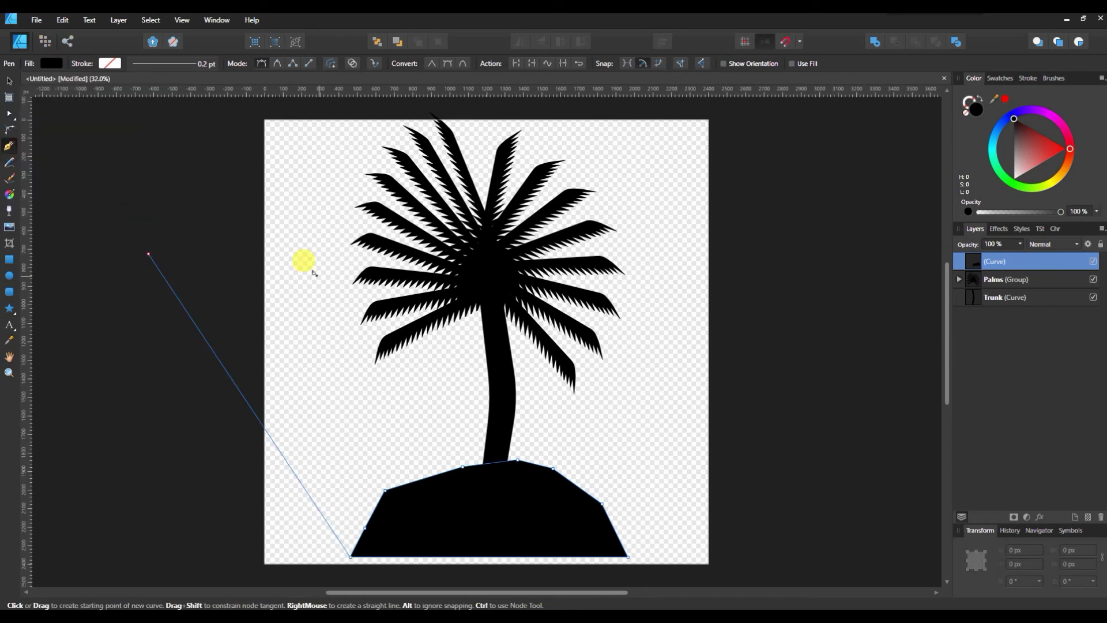
pyautogui.hotkey('ctrl', 'z')
pyautogui.hotkey('ctrl', 'z')
pyautogui.press('Escape')
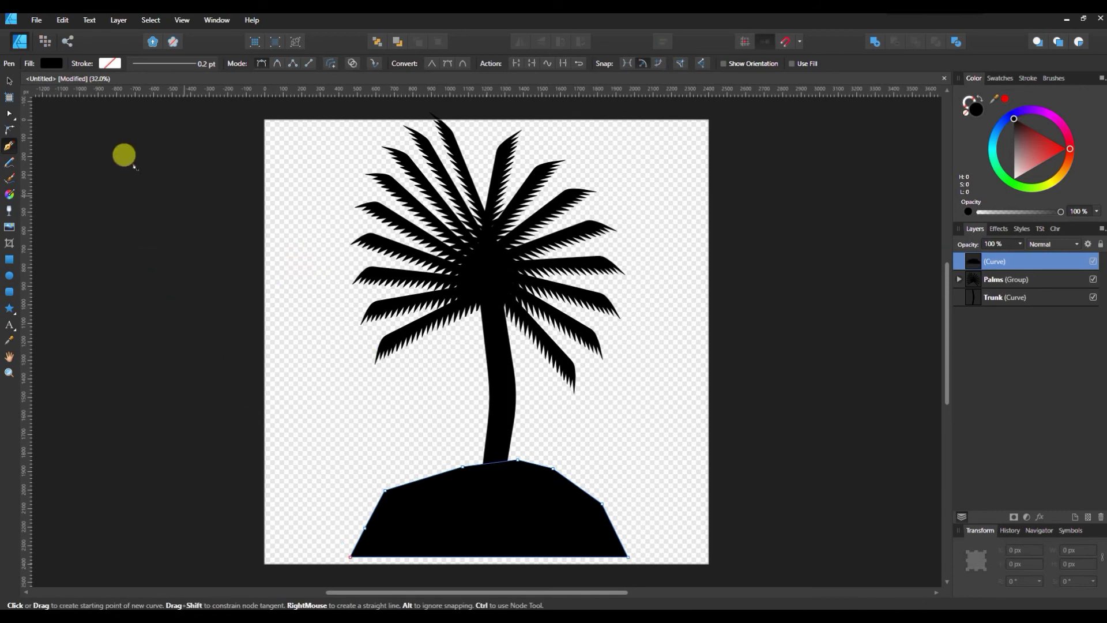
# - Merge the mound curve and the Trunk curve into one shape with the Add operation
pyautogui.click(9, 82)
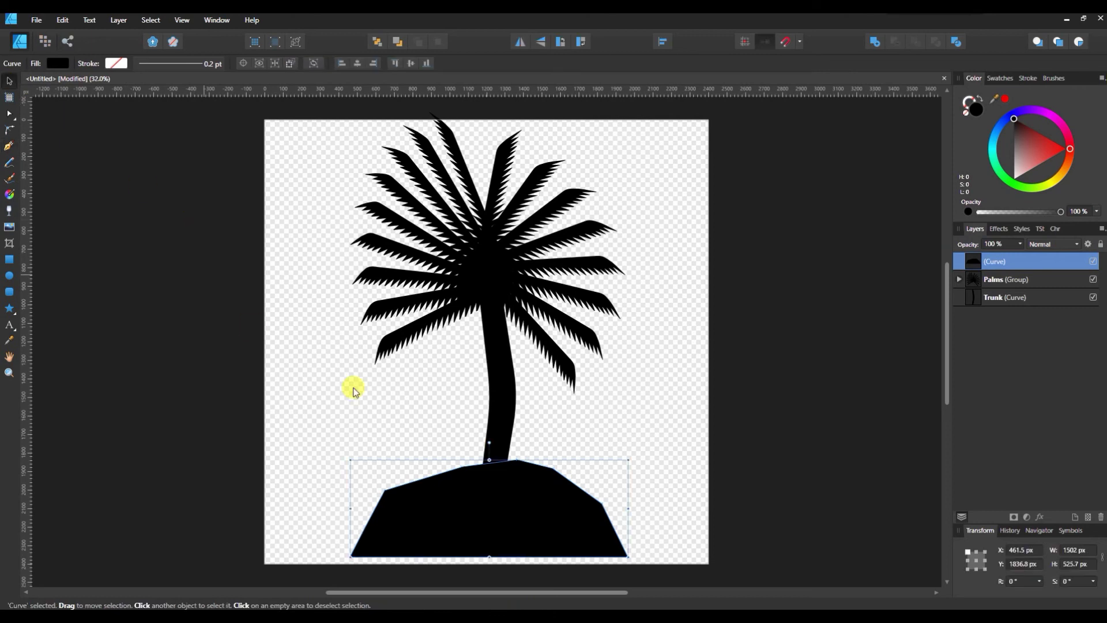
pyautogui.click(644, 442)
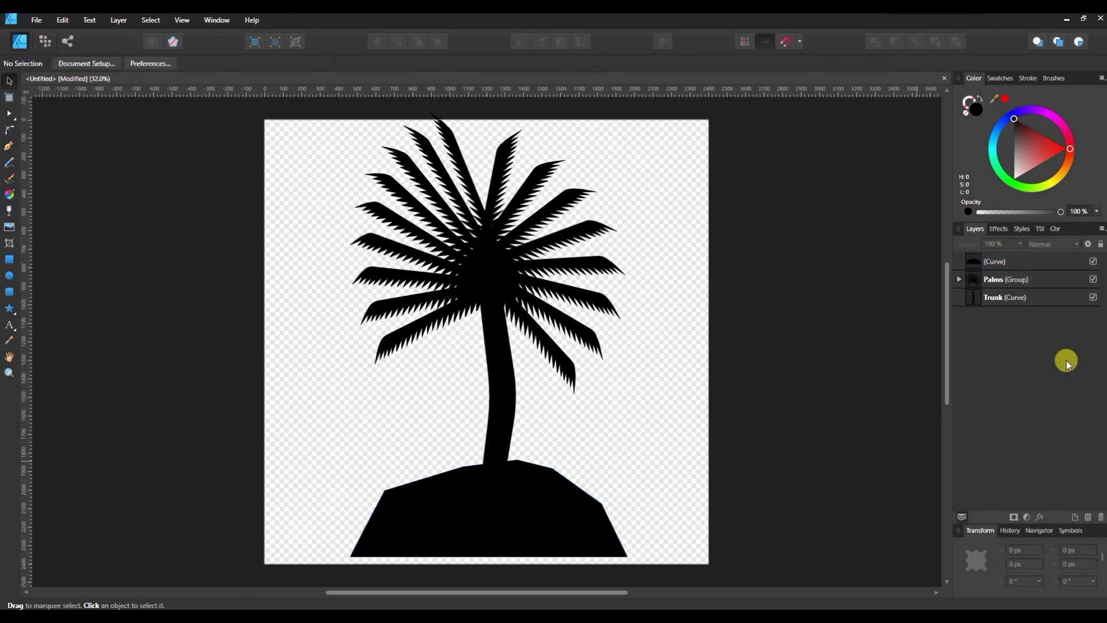
pyautogui.click(1024, 261)
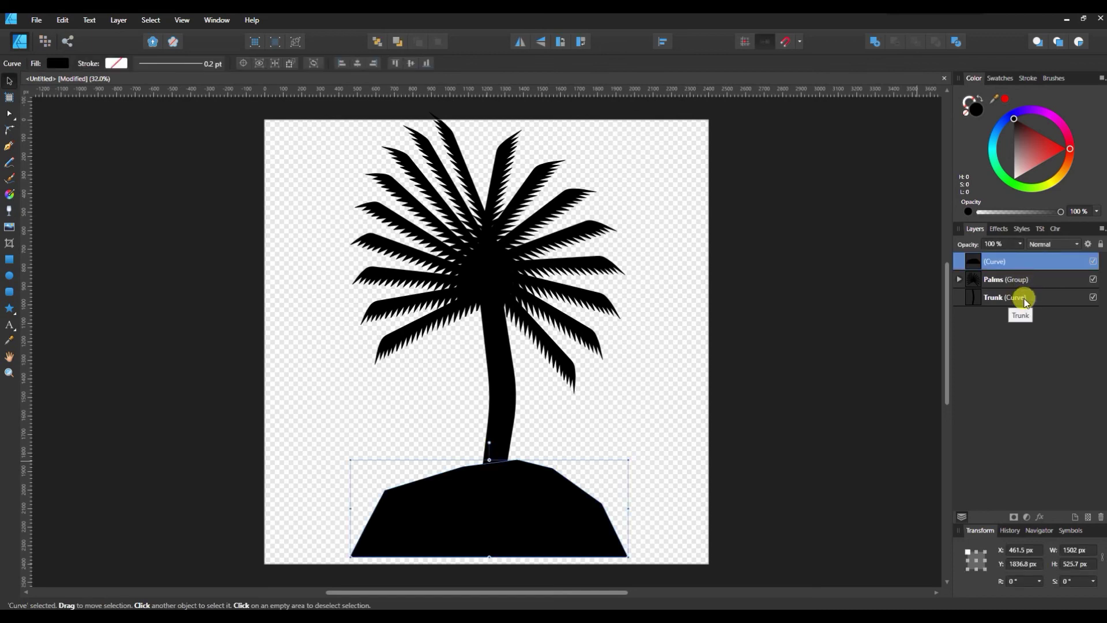
pyautogui.keyDown('ctrl'); pyautogui.click(1024, 298); pyautogui.keyUp('ctrl')
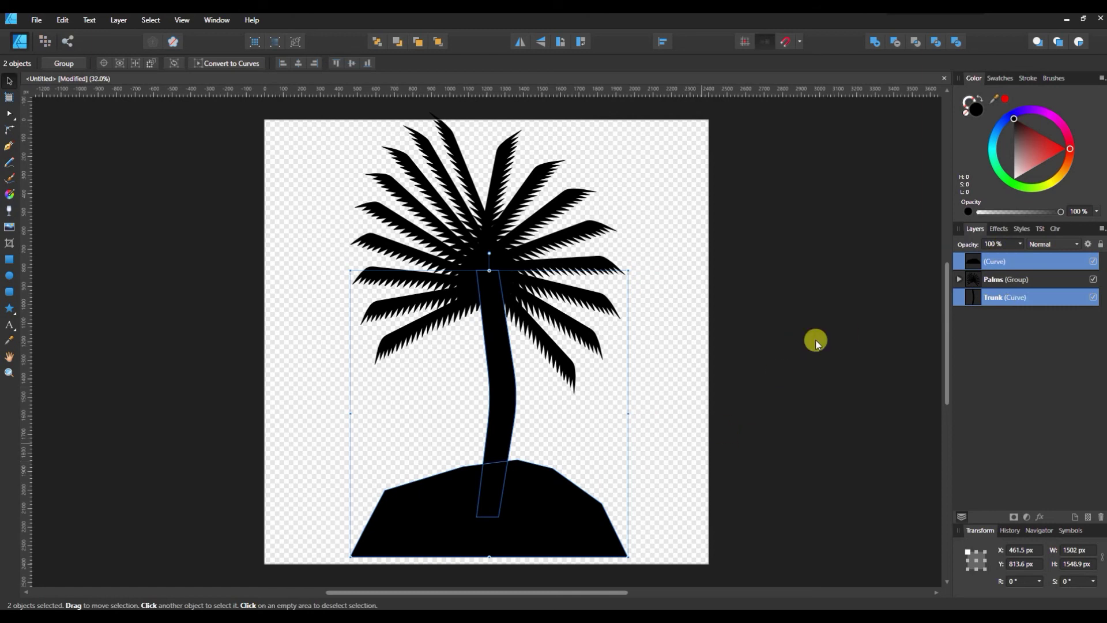
pyautogui.click(874, 42)
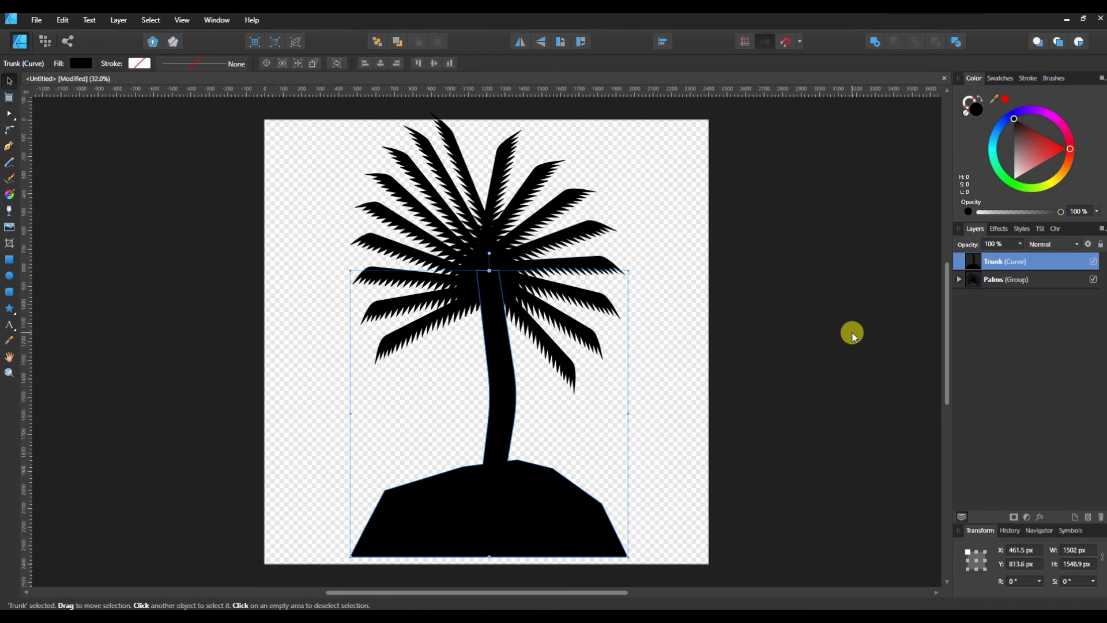
pyautogui.click(851, 364)
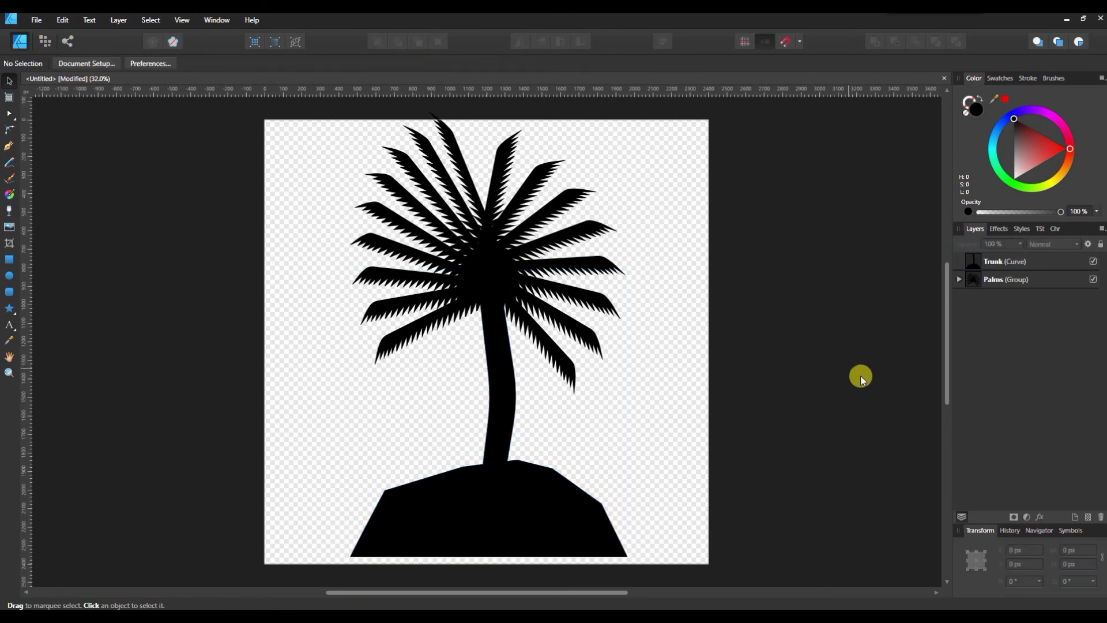
# - Try moving the combined trunk and mound as one object, and undo the move
pyautogui.click(497, 494)
pyautogui.moveTo(496, 479); pyautogui.dragTo(555, 473)
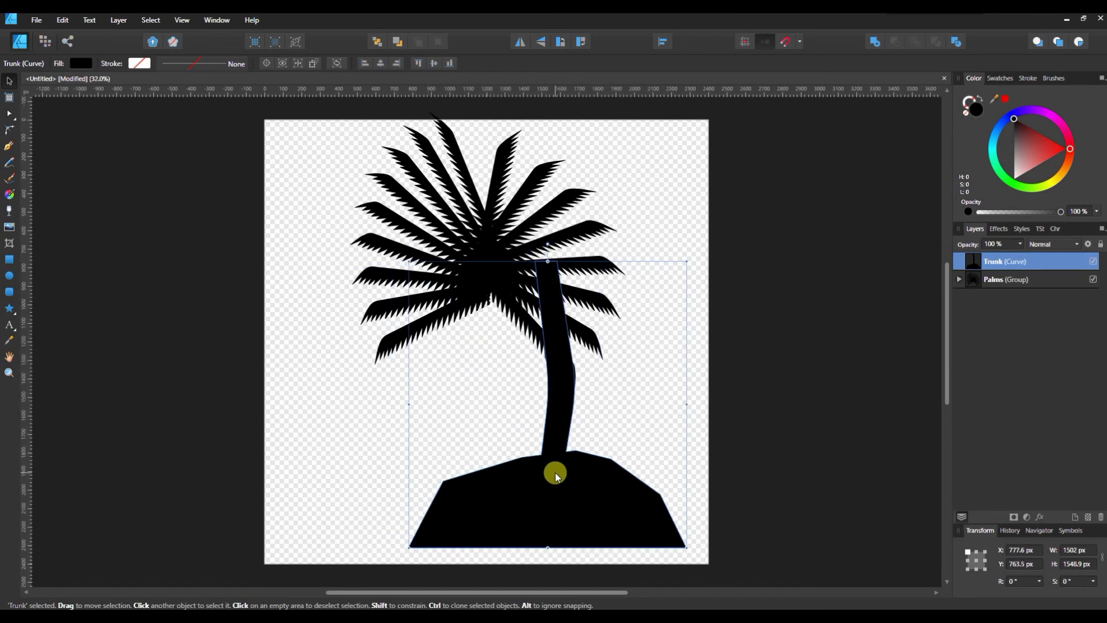
pyautogui.hotkey('ctrl', 'z')
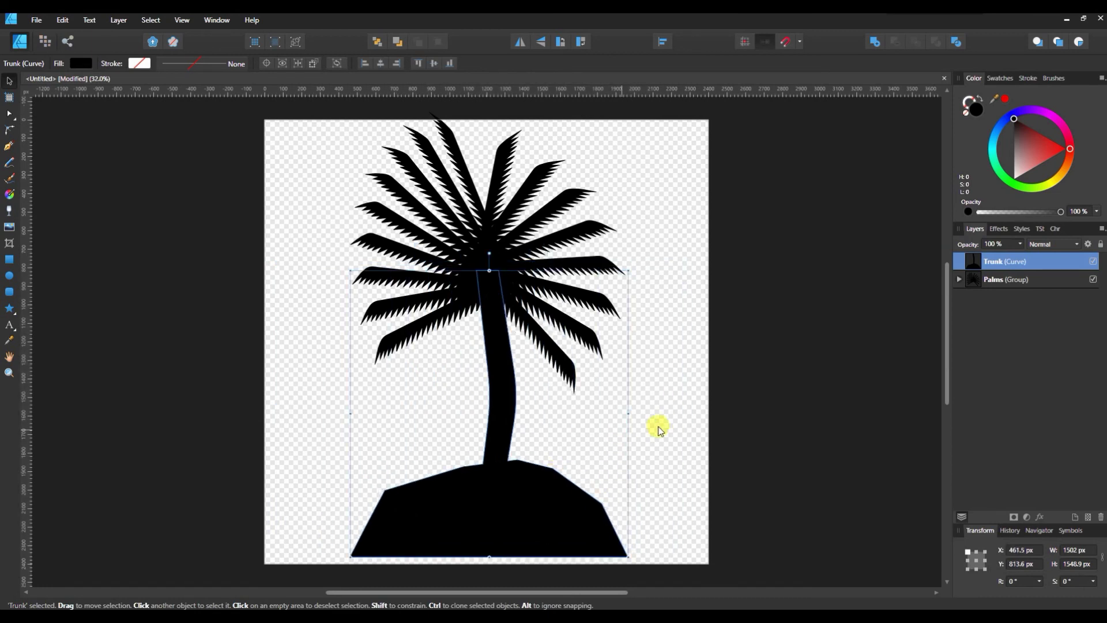
pyautogui.click(846, 317)
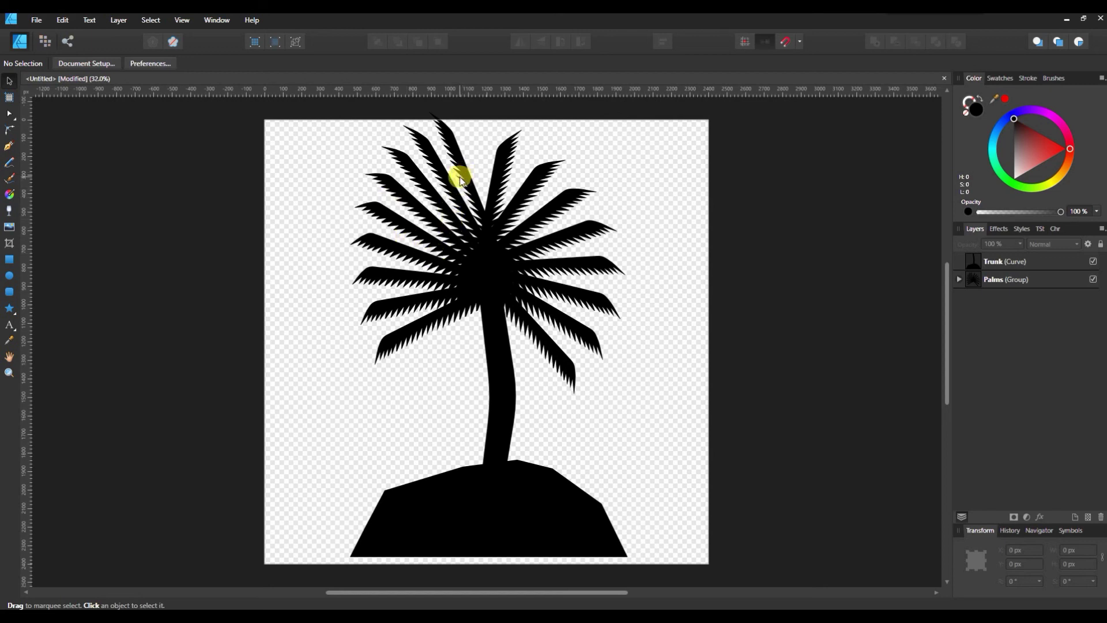
# - Delete the nine leaf curves on the left side of the fan from the Palms group
pyautogui.click(966, 283)
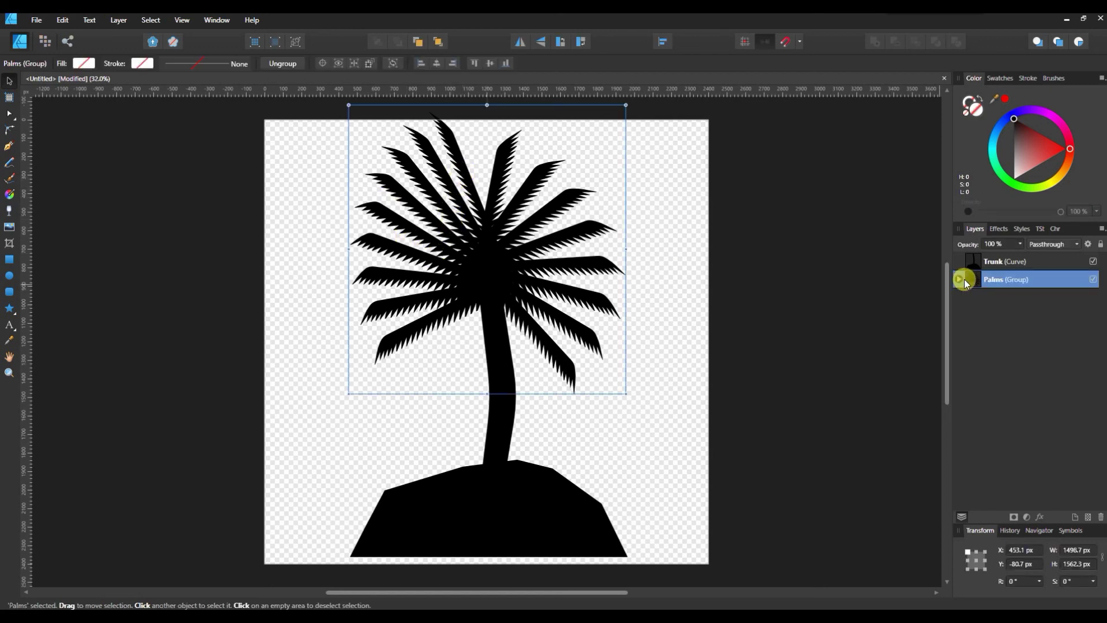
pyautogui.click(960, 280)
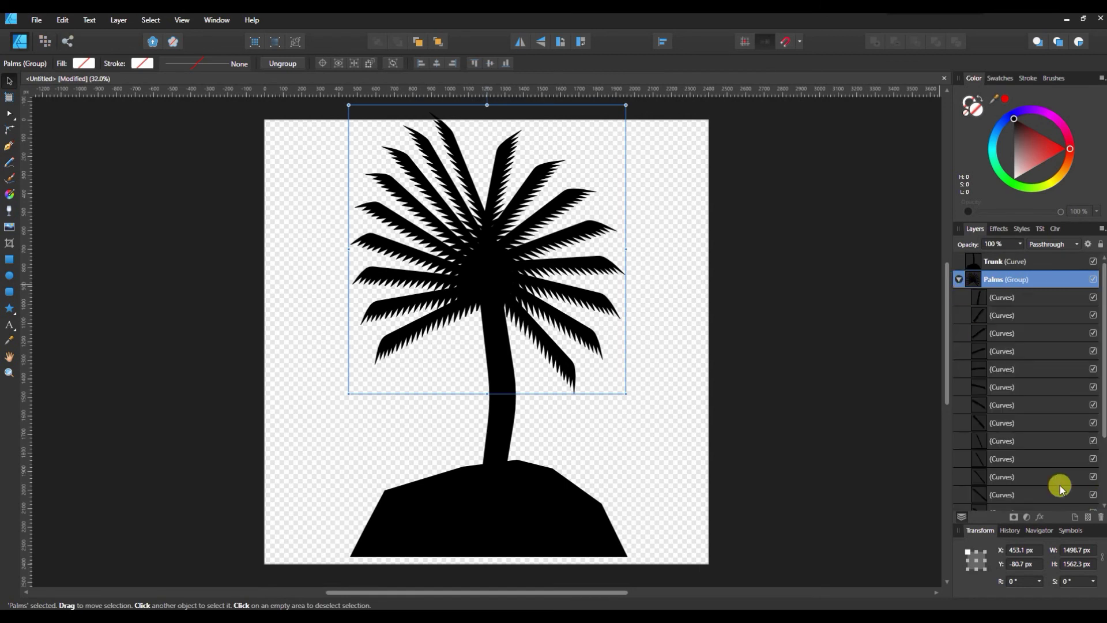
pyautogui.scroll(-3, 1061, 487)
pyautogui.click(1036, 494)
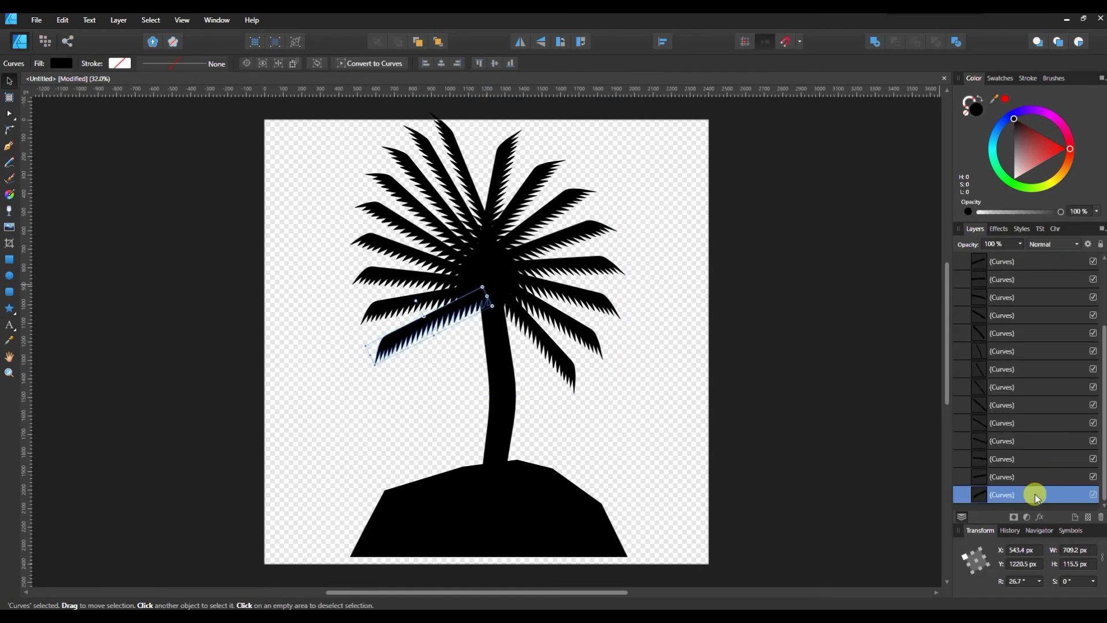
pyautogui.click(1015, 354)
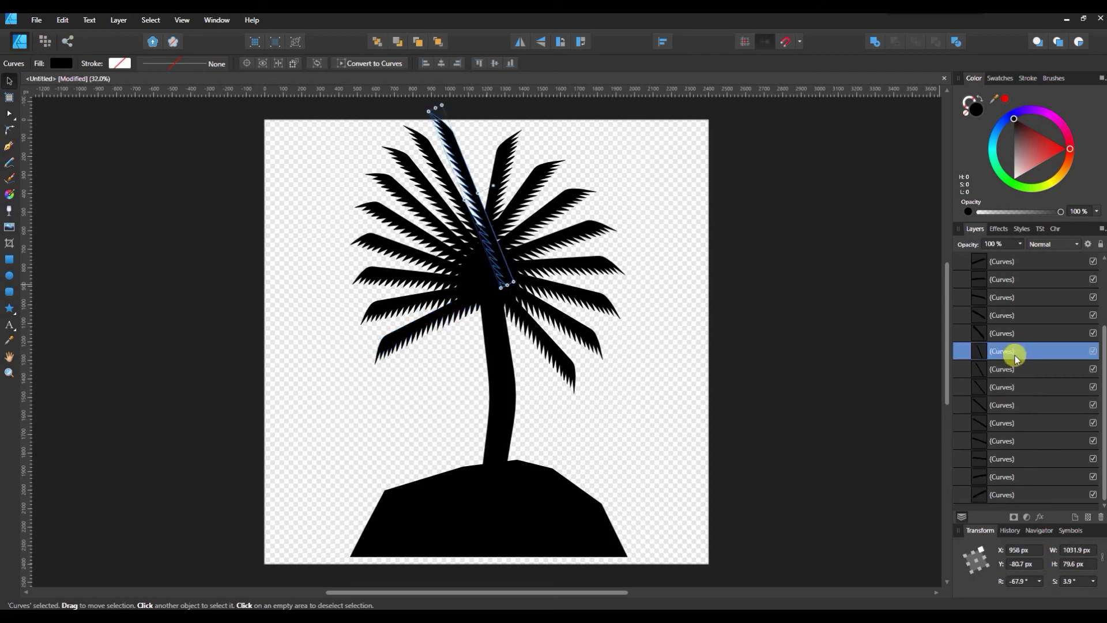
pyautogui.keyDown('shift'); pyautogui.click(1031, 496); pyautogui.keyUp('shift')
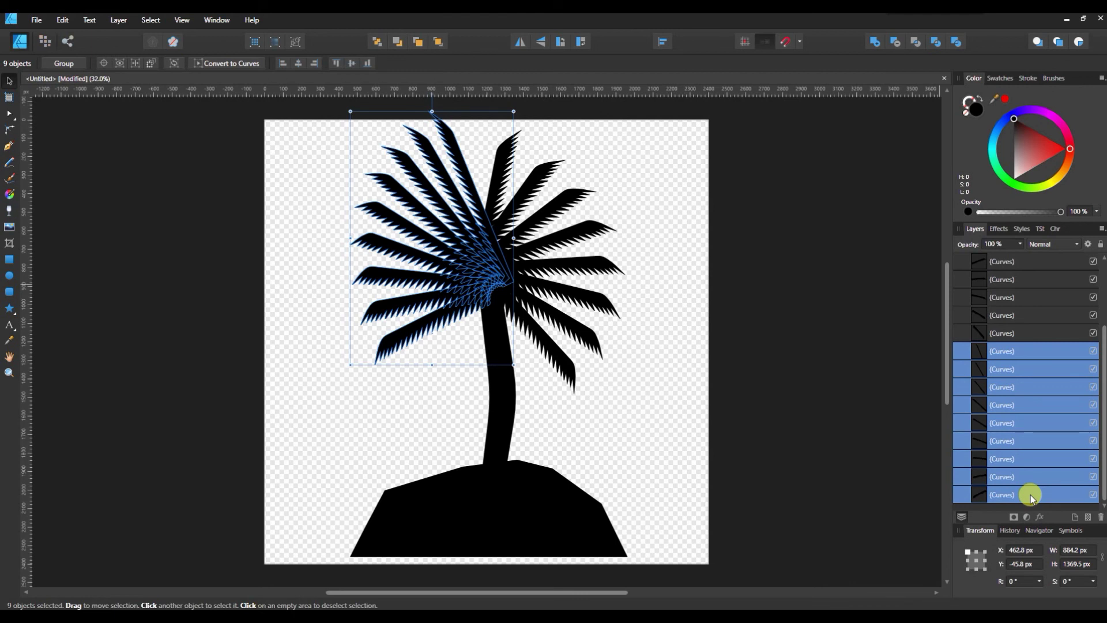
pyautogui.press('Delete')
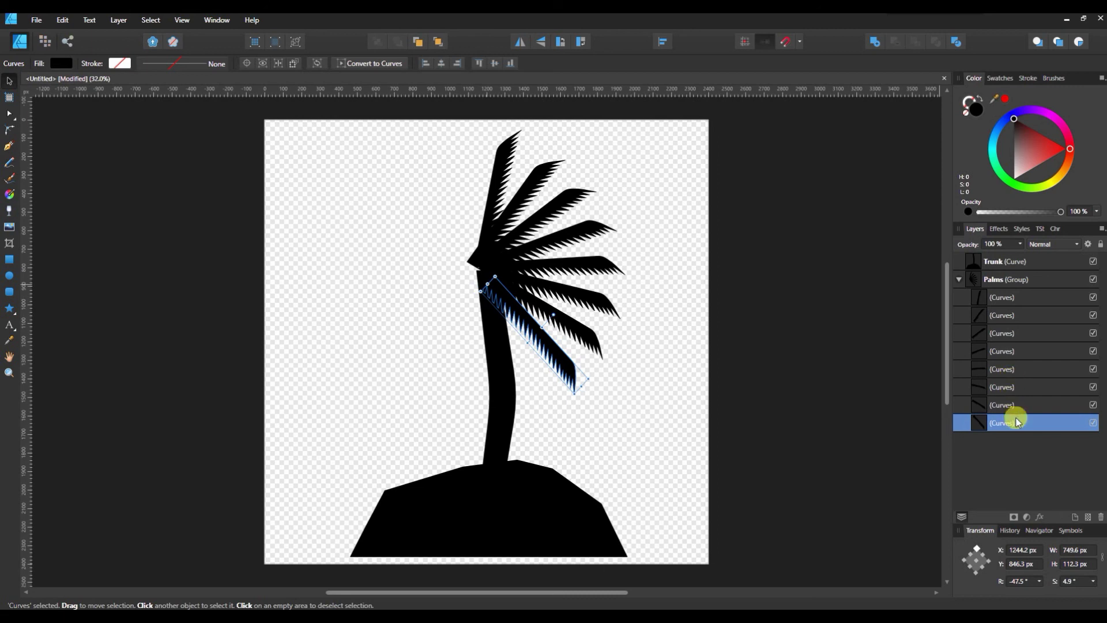
# - Duplicate the lowest right leaf, flip the copy horizontally, and place it on the left side of the trunk's top
pyautogui.hotkey('ctrl', 'j')
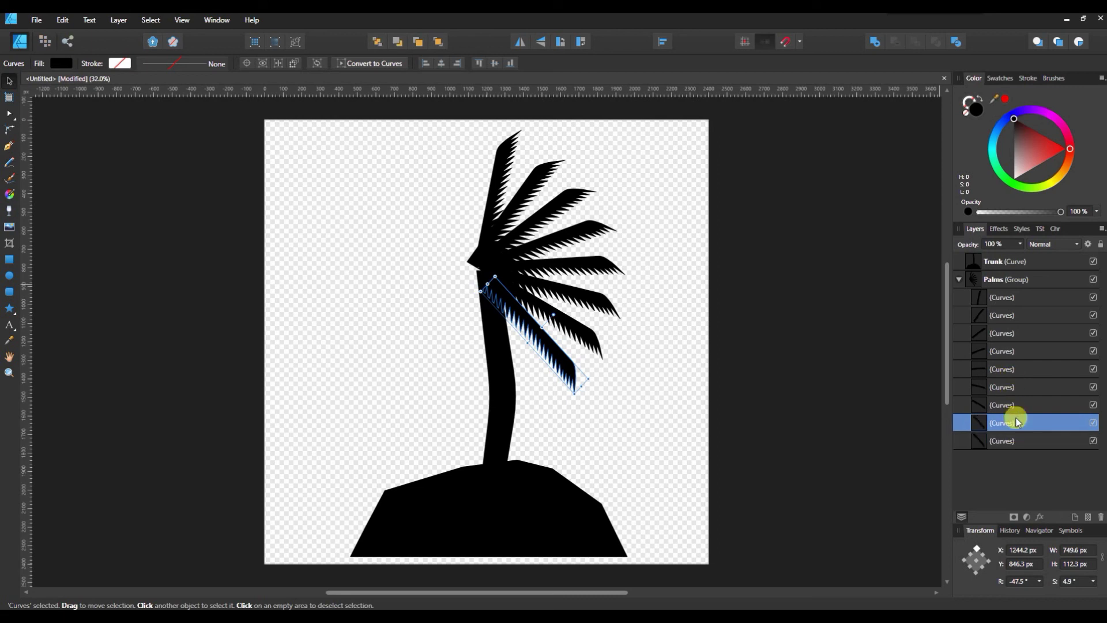
pyautogui.moveTo(515, 342); pyautogui.dragTo(395, 301)
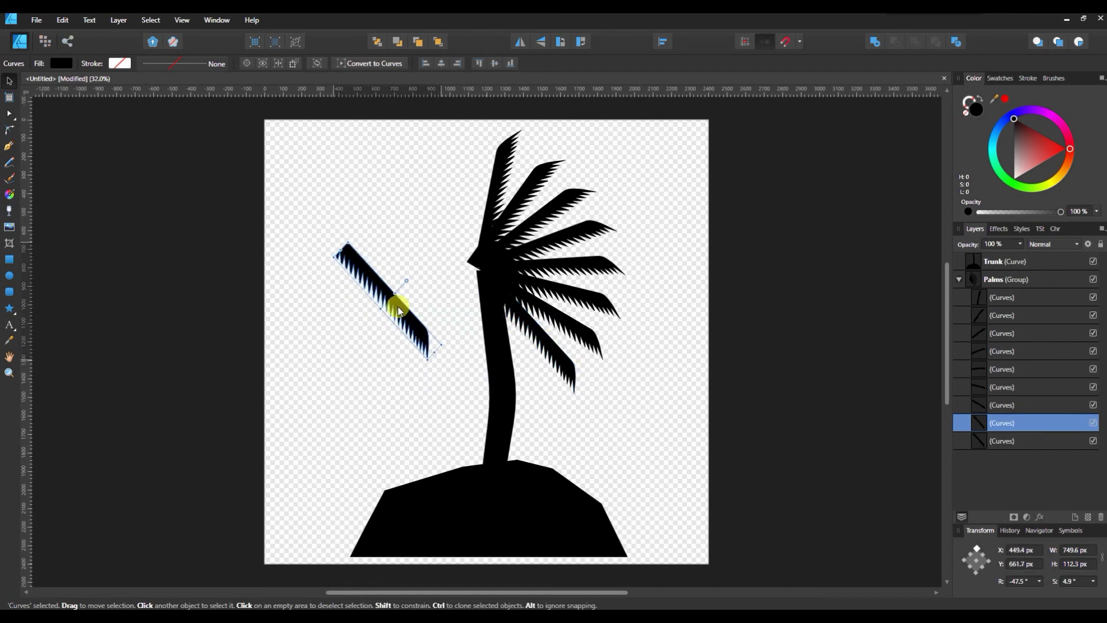
pyautogui.click(519, 42)
pyautogui.moveTo(398, 267); pyautogui.dragTo(468, 305)
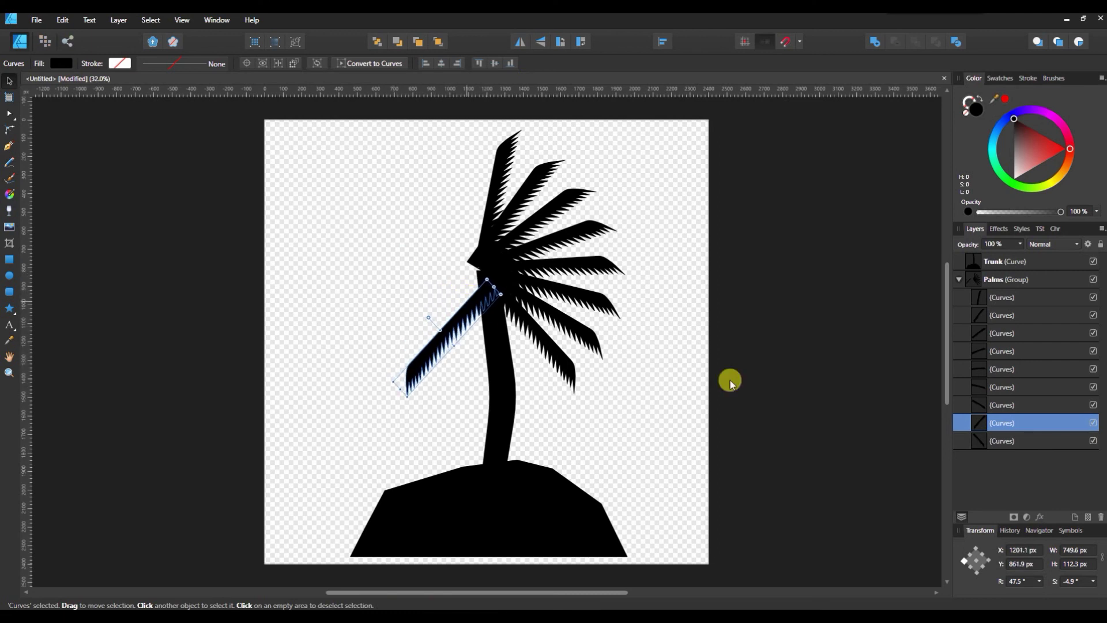
pyautogui.click(991, 409)
pyautogui.click(993, 421)
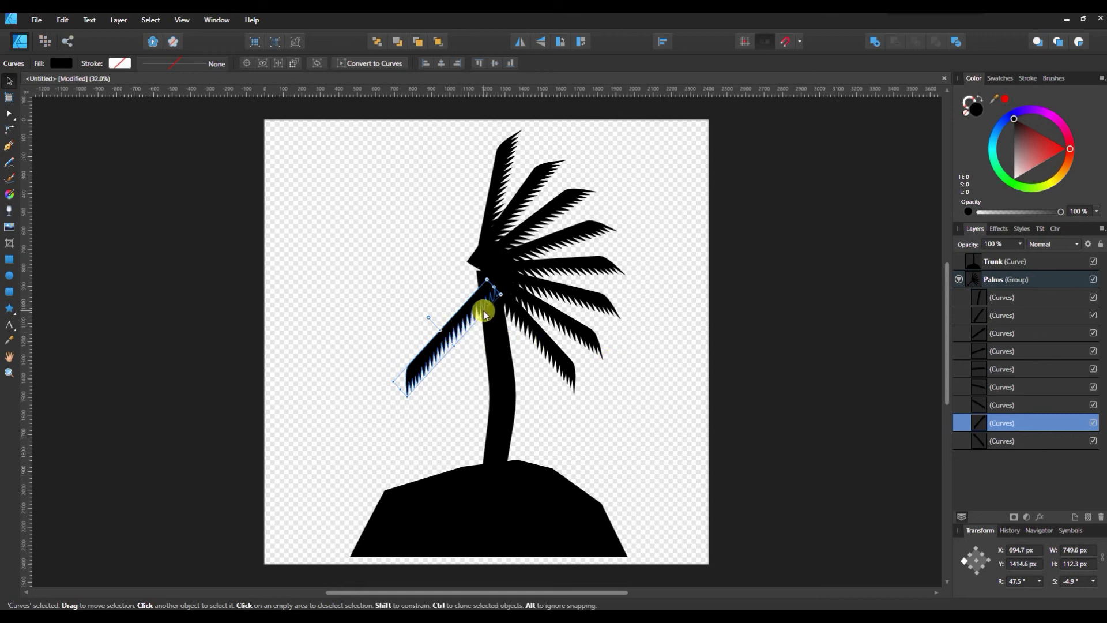
pyautogui.moveTo(477, 314); pyautogui.dragTo(474, 315)
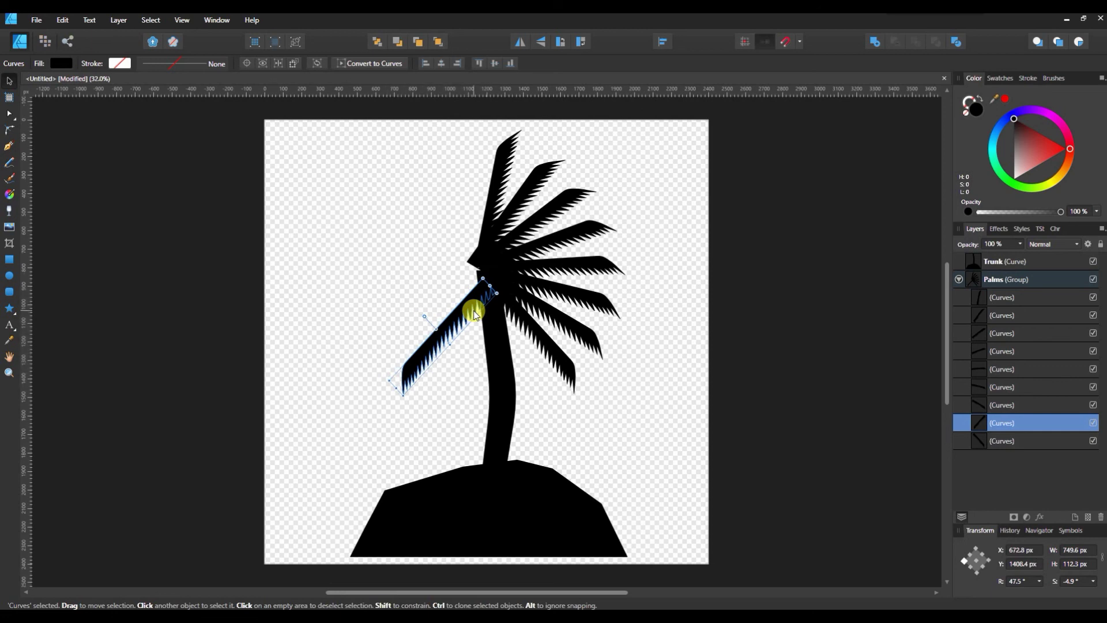
# - Duplicate the mirrored leaf, rotate and shift the copy to about 24.8° at the crown, and repeat that duplication four times around the left side
pyautogui.hotkey('ctrl', 'j')
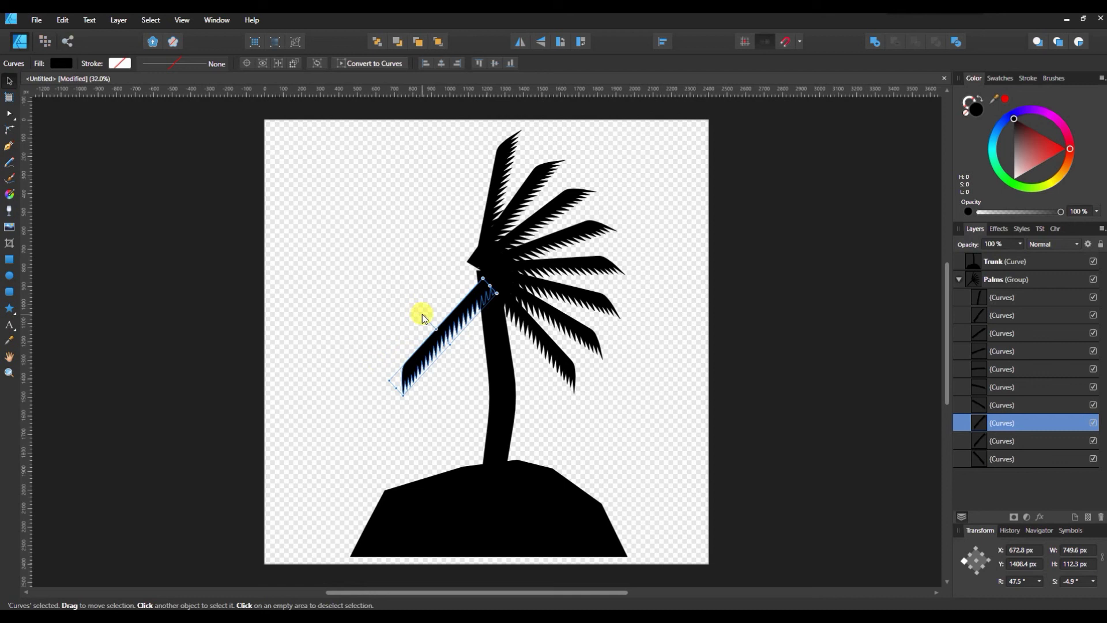
pyautogui.moveTo(427, 318)
pyautogui.mouseDown()
pyautogui.moveTo(439, 312)
pyautogui.moveTo(410, 290)
pyautogui.moveTo(428, 300)
pyautogui.mouseUp()
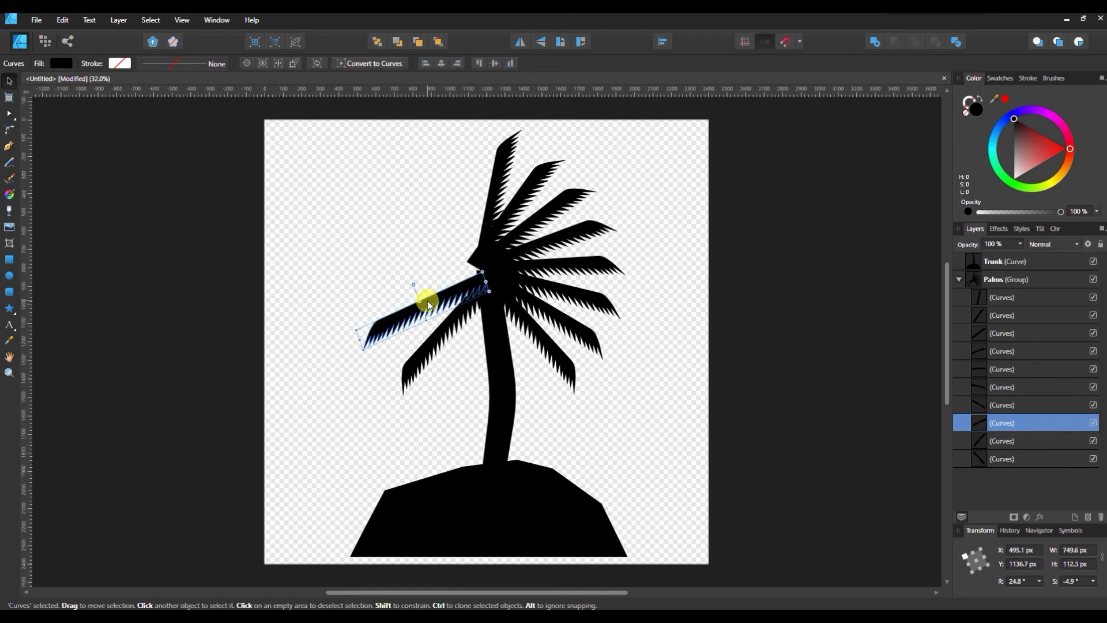
pyautogui.hotkey('ctrl', 'j')
pyautogui.hotkey('ctrl', 'j')
pyautogui.hotkey('ctrl', 'j')
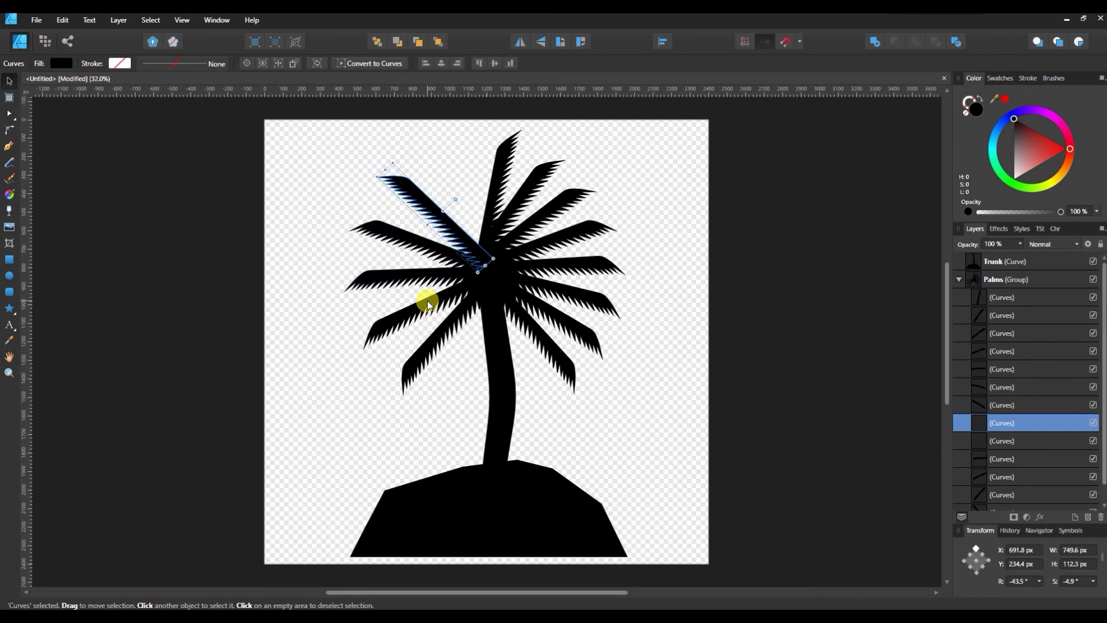
pyautogui.hotkey('ctrl', 'j')
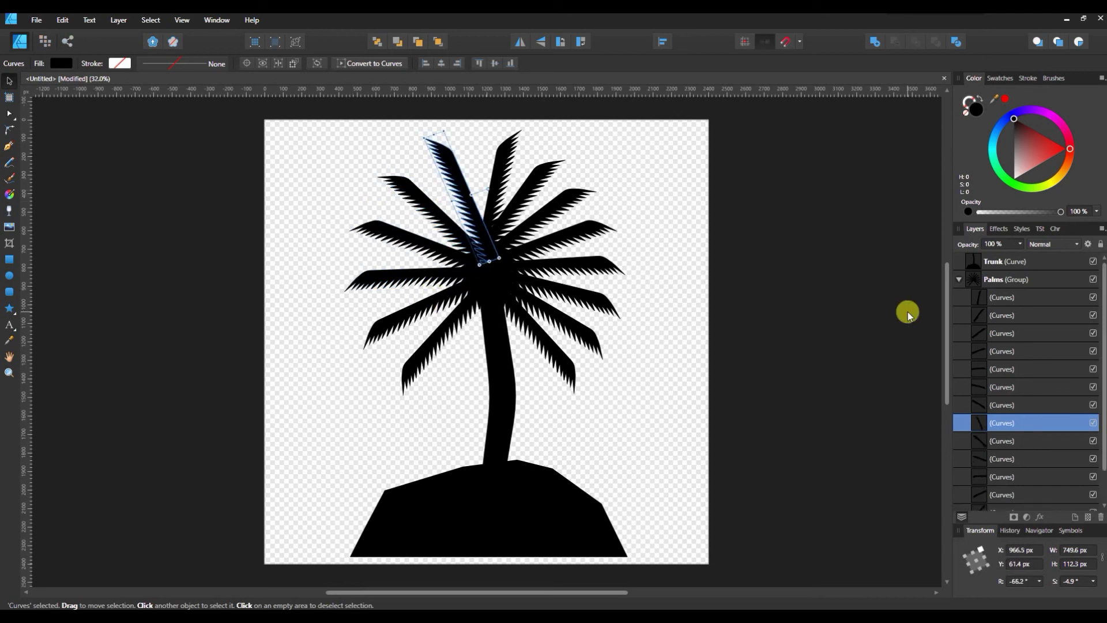
pyautogui.click(958, 279)
pyautogui.click(818, 356)
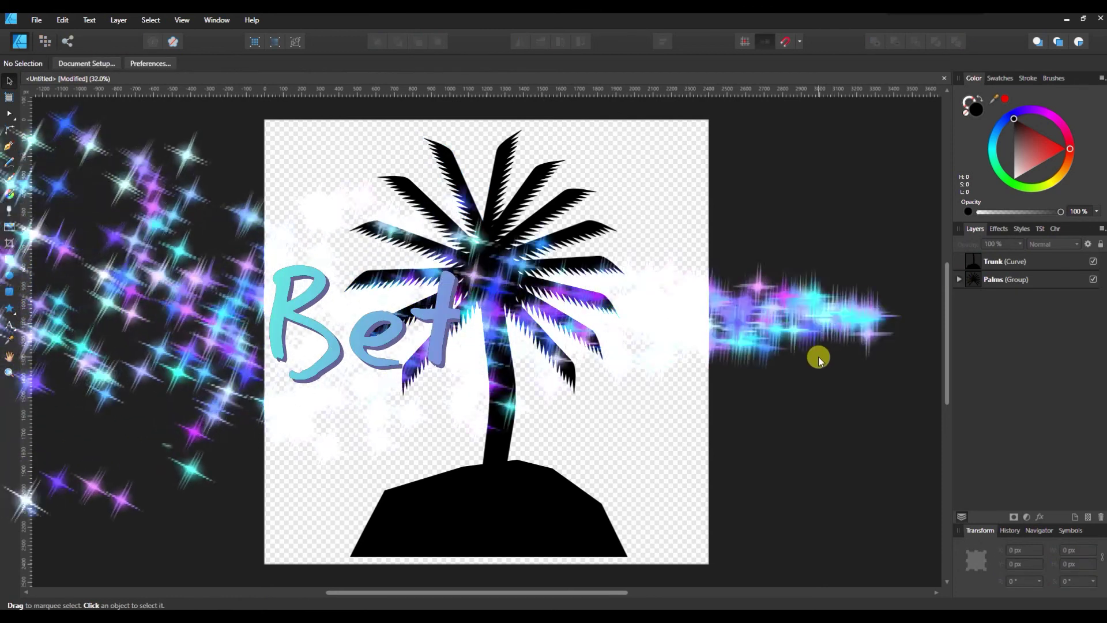